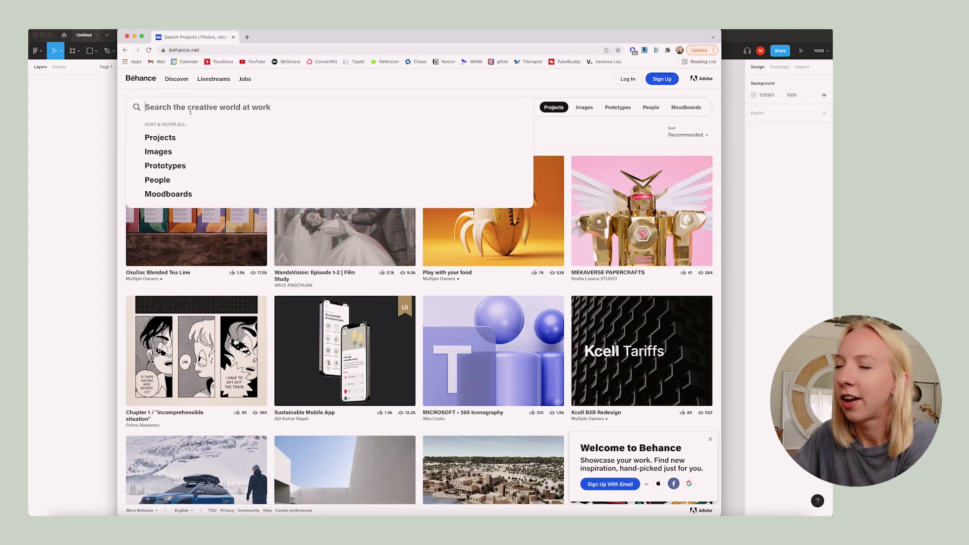
Search Behance for 'app design' and scroll through the results
{"action": "type", "text": "app design"}
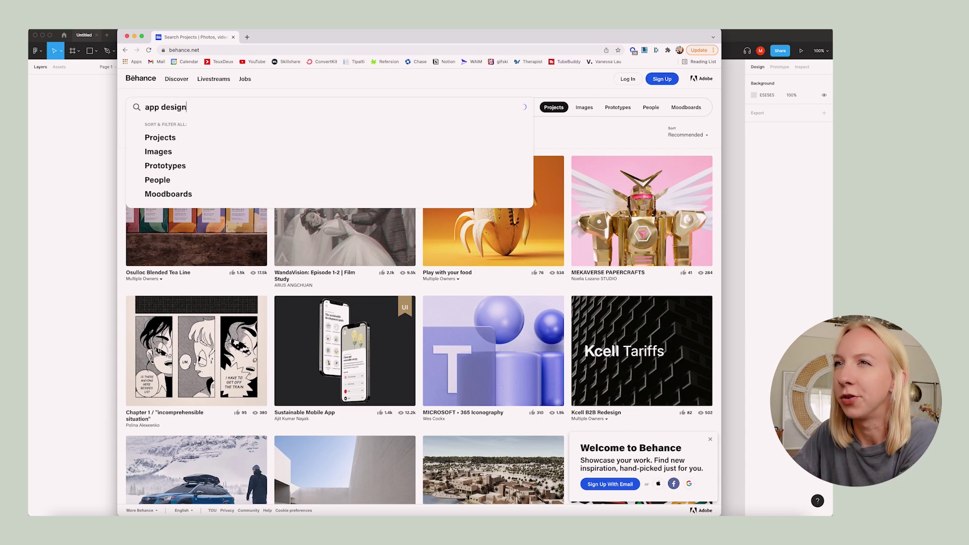
{"action": "key", "text": "Return"}
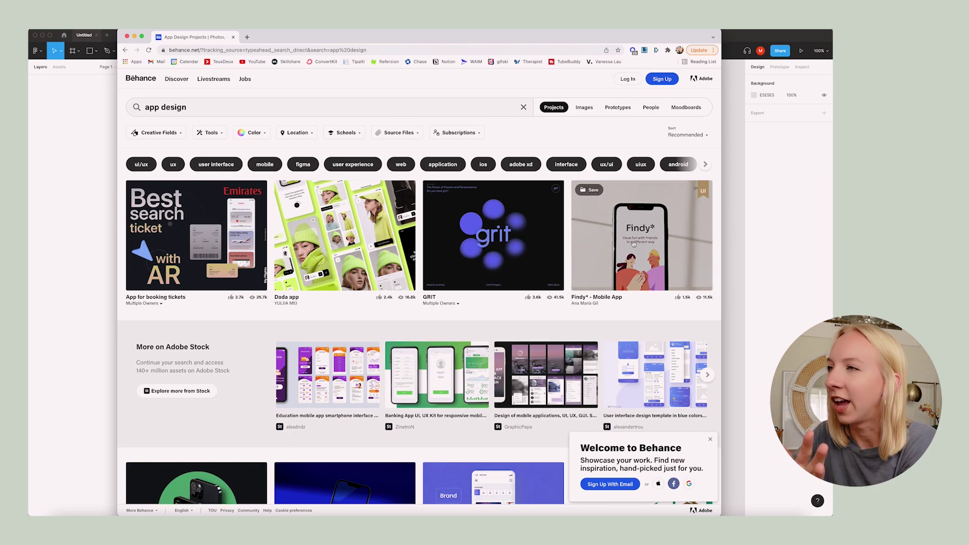
{"action": "scroll", "coordinate": [415, 215], "scroll_direction": "down", "scroll_amount": 2}
{"action": "scroll", "coordinate": [415, 214], "scroll_direction": "down", "scroll_amount": 5}
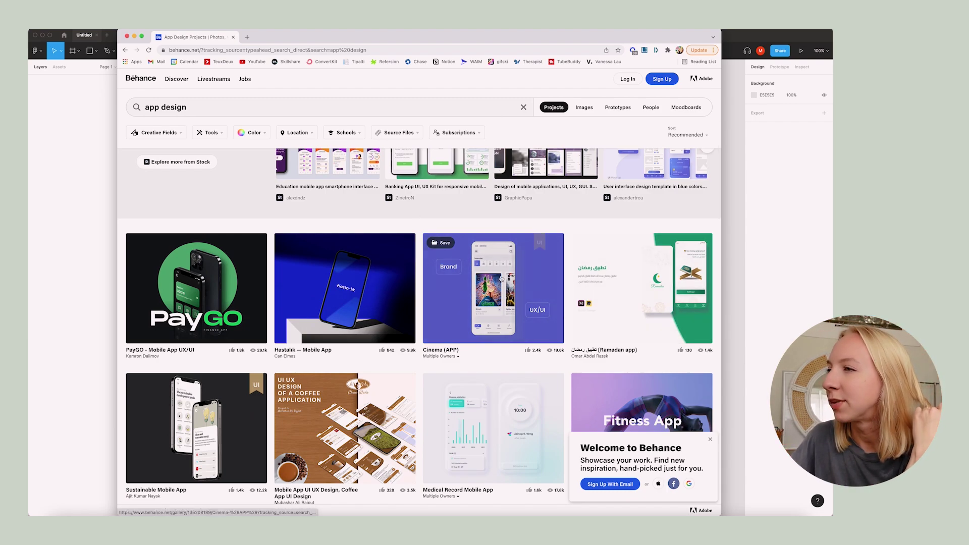
Open the Sustainable Mobile App project and screenshot the My card phone mockup
{"action": "left_click", "coordinate": [239, 377]}
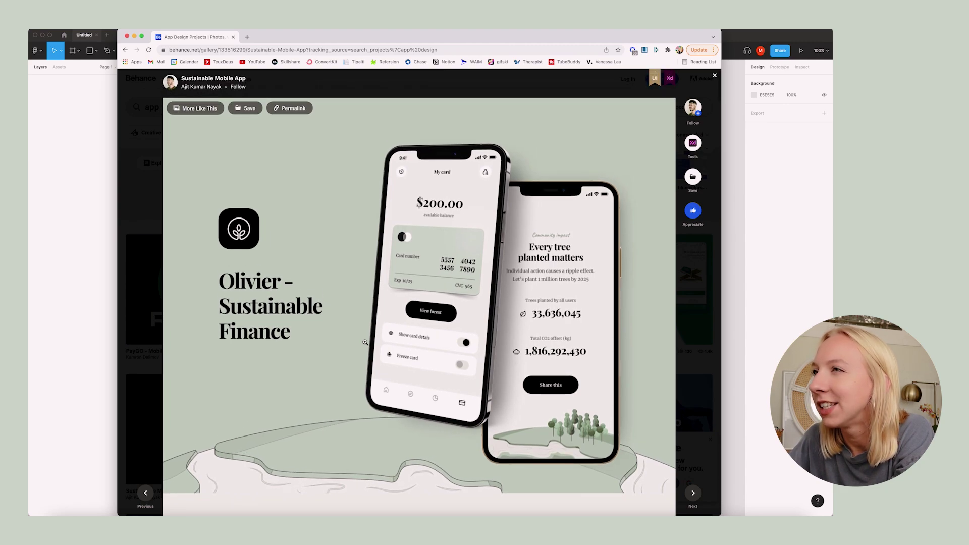
{"action": "key", "text": "super+shift+4"}
{"action": "left_click_drag", "start_coordinate": [362, 124], "coordinate": [518, 453]}
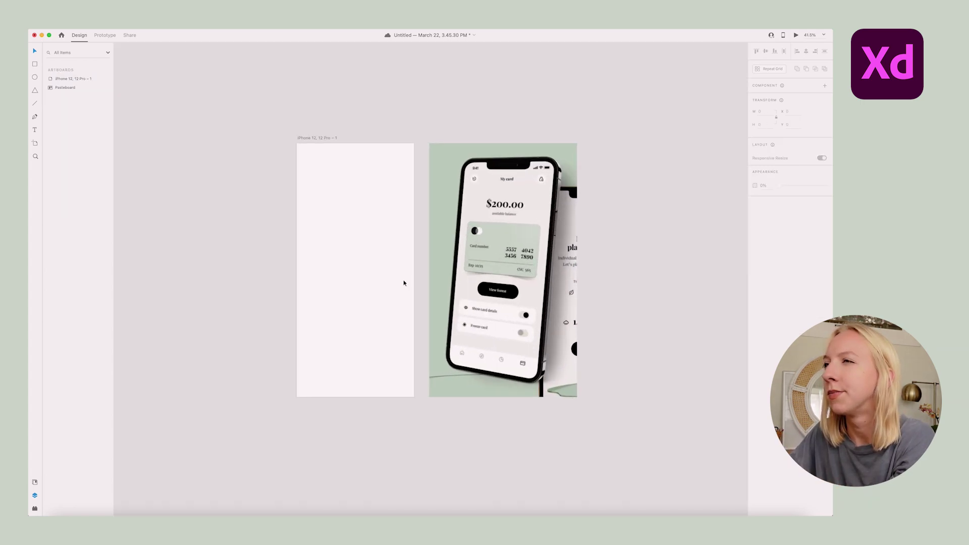
Add a 'My Card' text box on the blank artboard
{"action": "scroll", "coordinate": [404, 283], "scroll_direction": "up", "scroll_amount": 3}
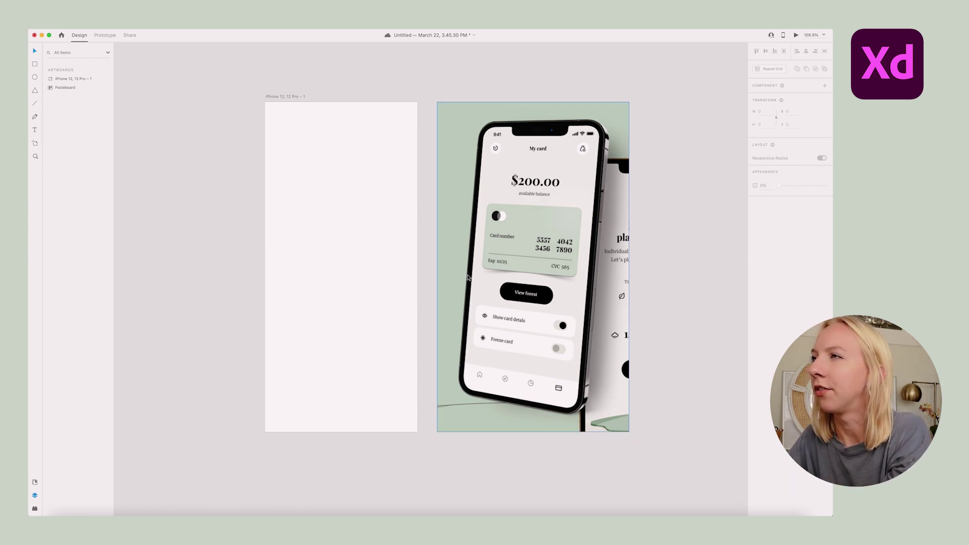
{"action": "key", "text": "t"}
{"action": "left_click", "coordinate": [324, 216]}
{"action": "type", "text": "My C"}
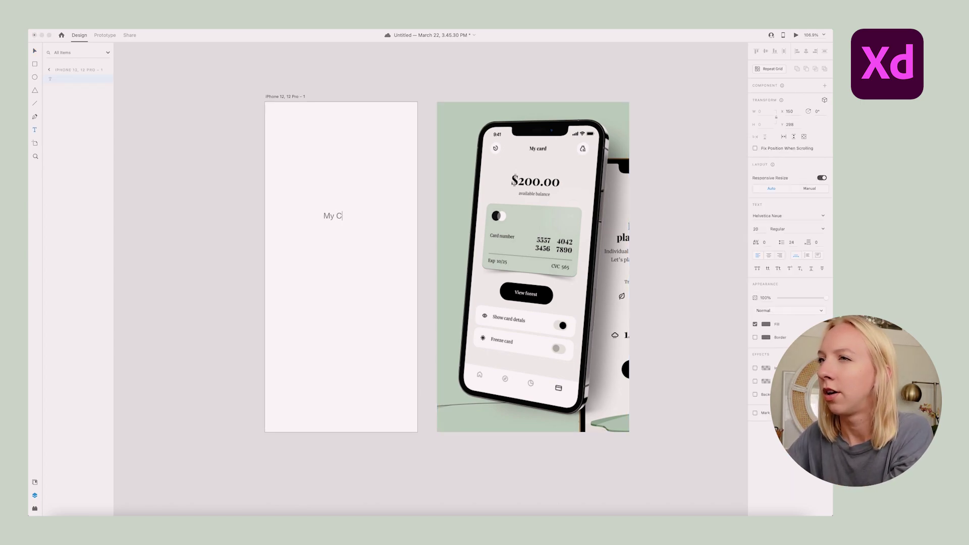
{"action": "type", "text": "ard"}
{"action": "key", "text": "Escape"}
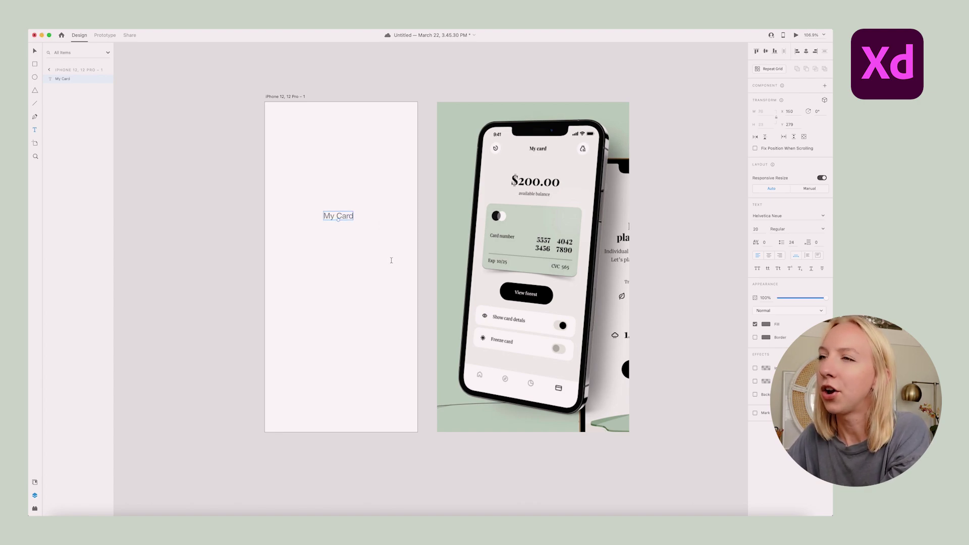
{"action": "double_click", "coordinate": [346, 216]}
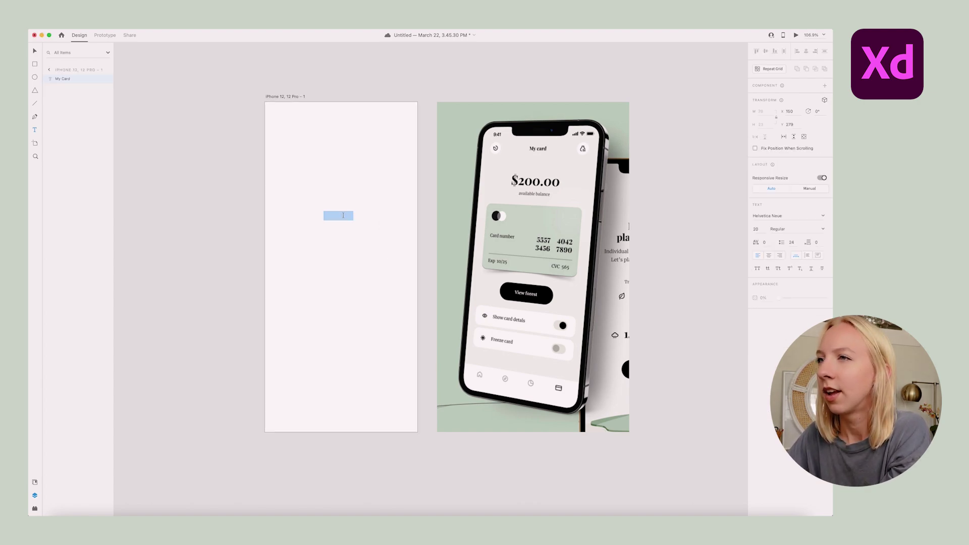
{"action": "left_click", "coordinate": [340, 216]}
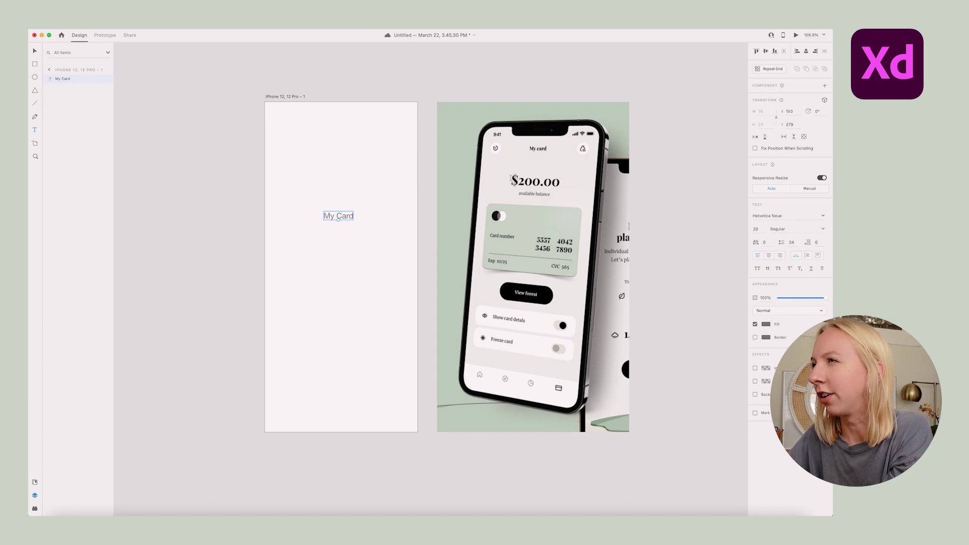
Set the My Card text to Georgia Bold with a black fill
{"action": "left_click", "coordinate": [791, 216]}
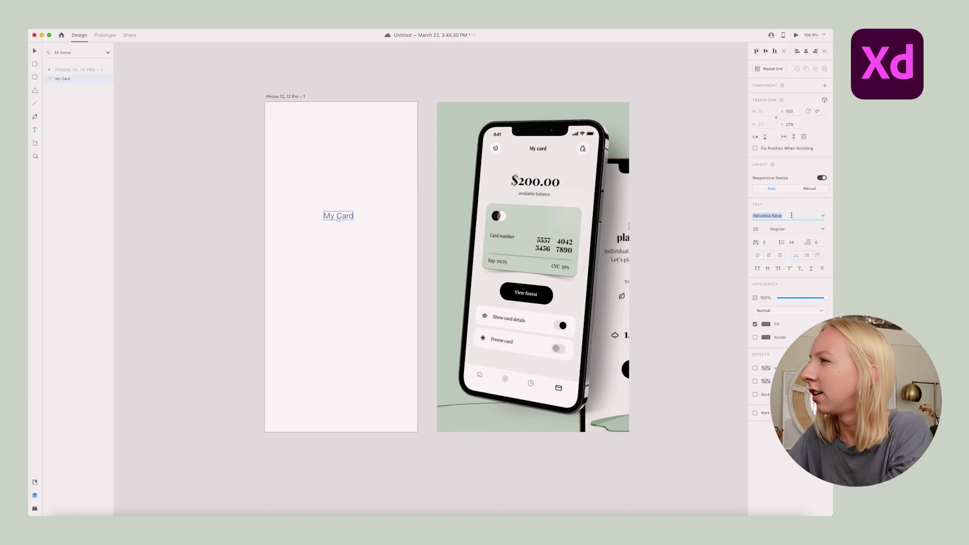
{"action": "left_click", "coordinate": [824, 217]}
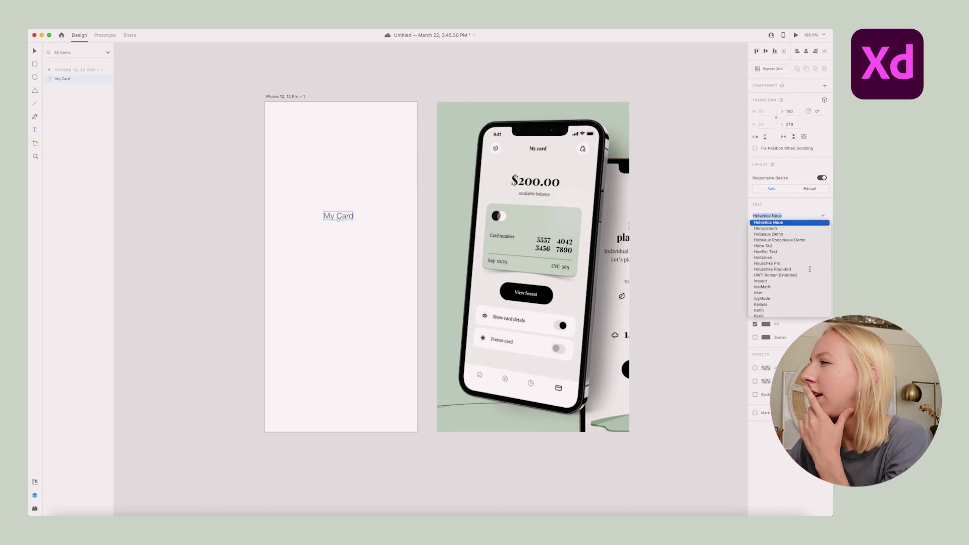
{"action": "scroll", "coordinate": [810, 269], "scroll_direction": "up", "scroll_amount": 5}
{"action": "left_click", "coordinate": [769, 284]}
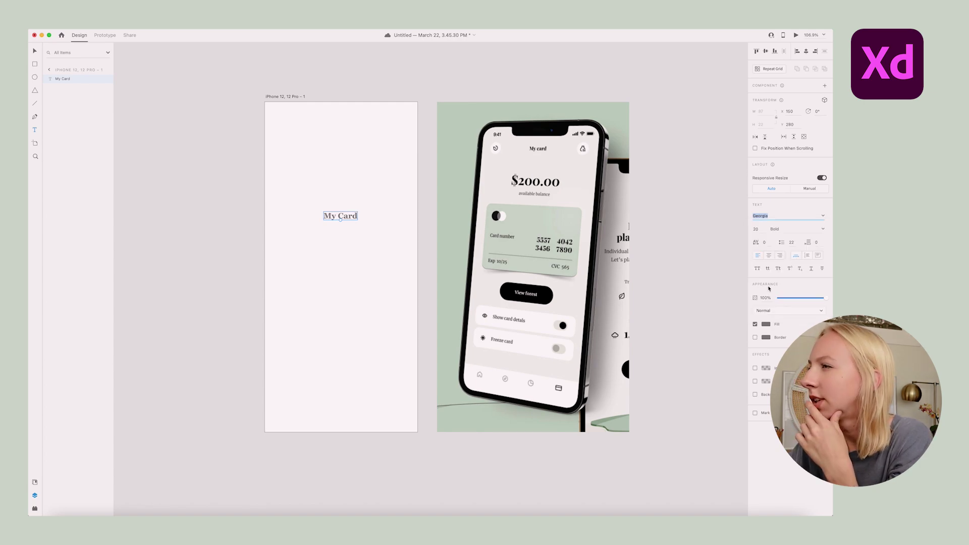
{"action": "left_click", "coordinate": [766, 324]}
{"action": "left_click", "coordinate": [687, 360]}
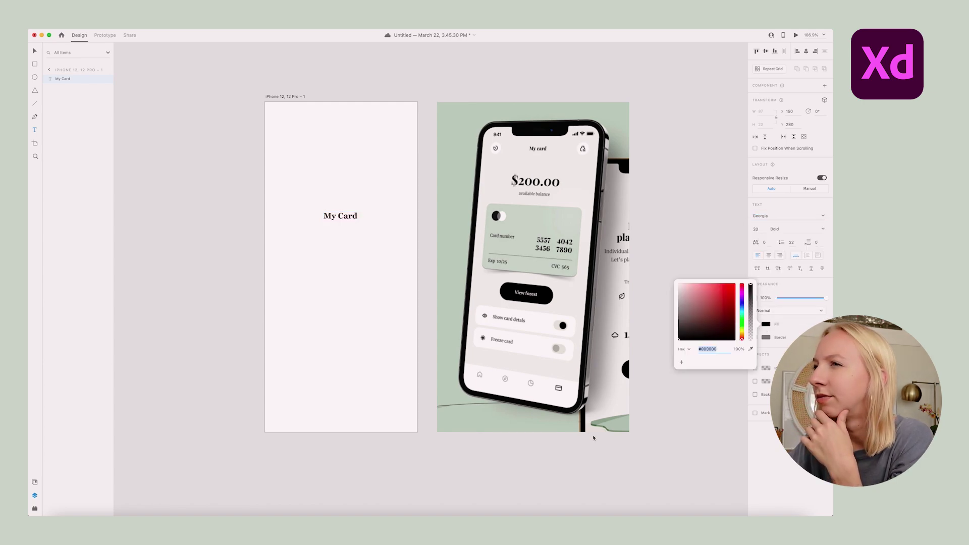
{"action": "left_click", "coordinate": [352, 216]}
Move My Card up near the artboard top and size it 18 pt
{"action": "scroll", "coordinate": [352, 216], "scroll_direction": "left", "scroll_amount": 1}
{"action": "left_click_drag", "start_coordinate": [361, 219], "coordinate": [360, 141]}
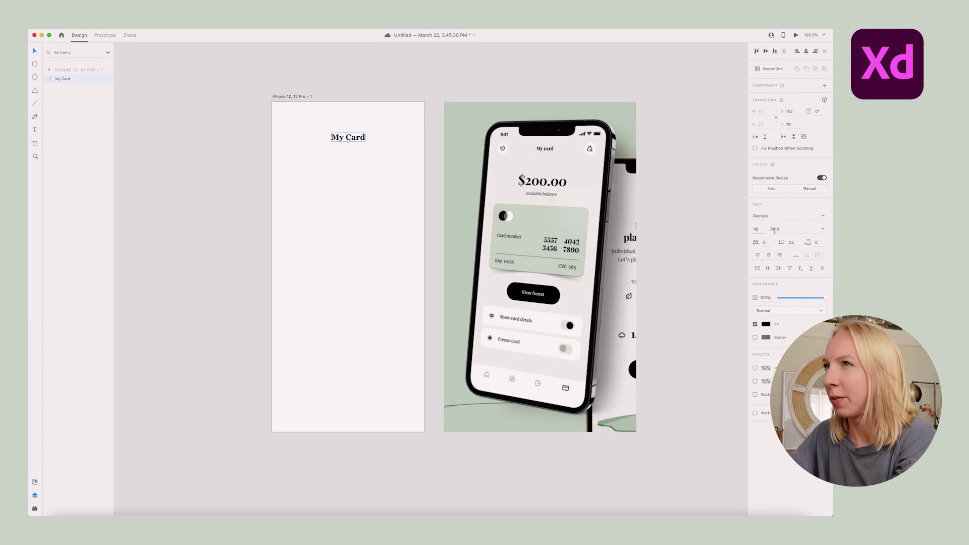
{"action": "key", "text": "Return"}
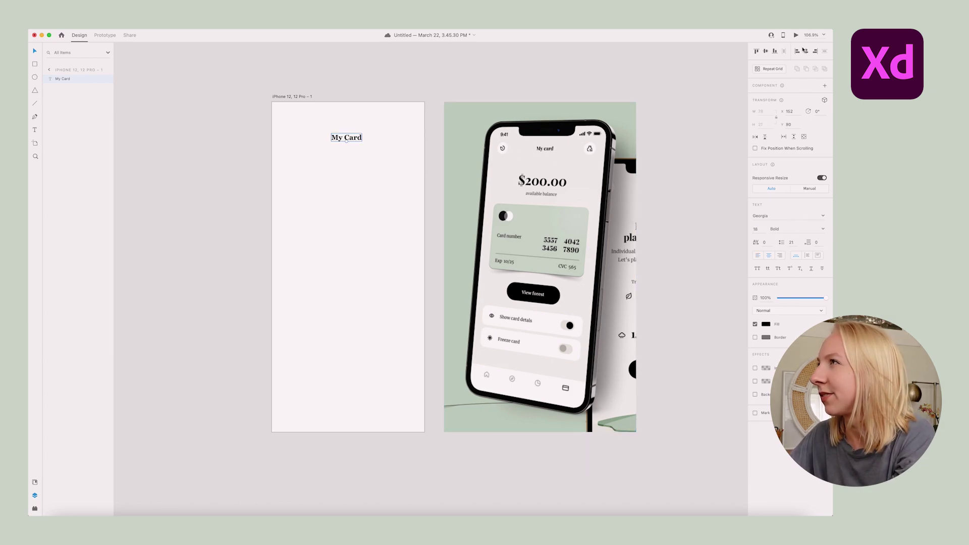
{"action": "left_click", "coordinate": [422, 75]}
{"action": "left_click", "coordinate": [285, 98]}
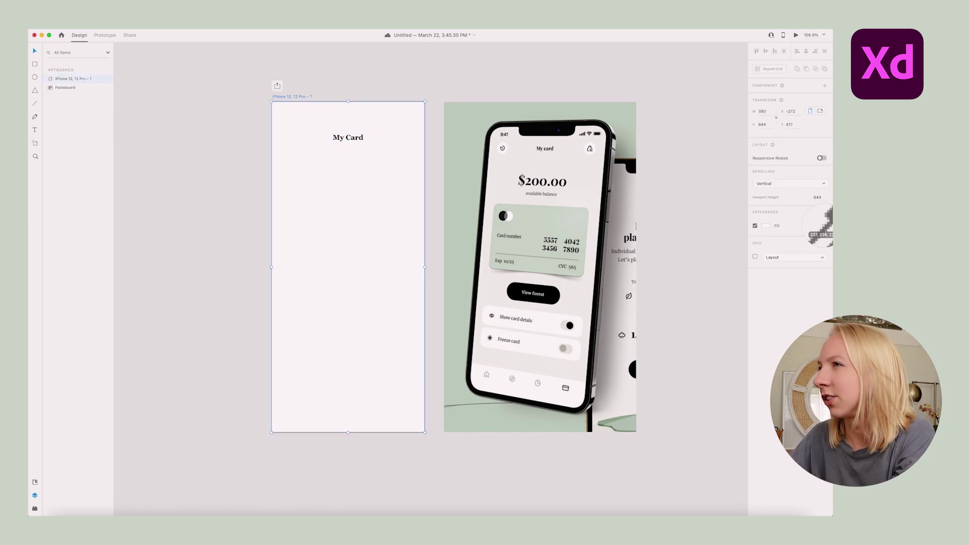
Fill the artboard with the phone screen's grey and add a 38 pt '$200.00' balance
{"action": "left_click", "coordinate": [824, 225]}
{"action": "left_click", "coordinate": [568, 167]}
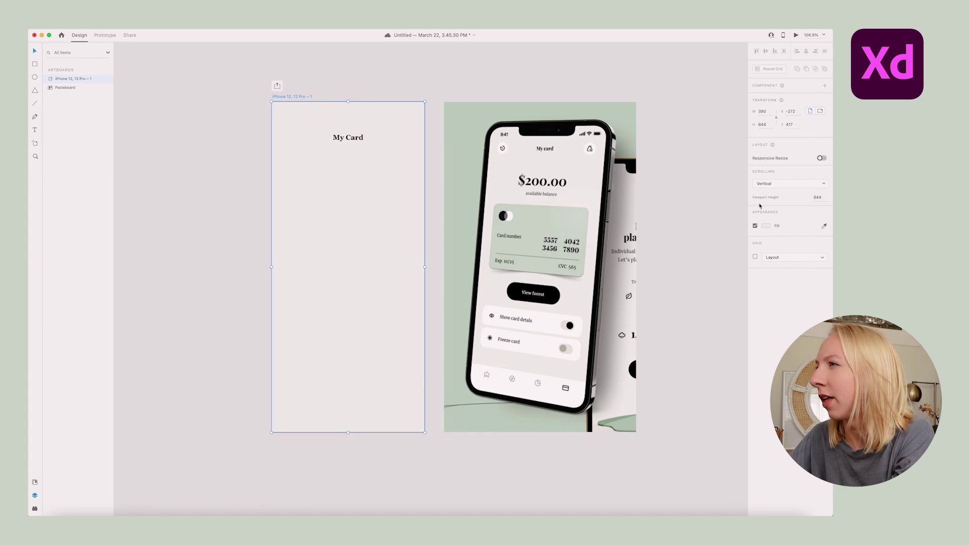
{"action": "left_click_drag", "start_coordinate": [348, 137], "coordinate": [348, 168], "text": "alt"}
{"action": "double_click", "coordinate": [350, 171]}
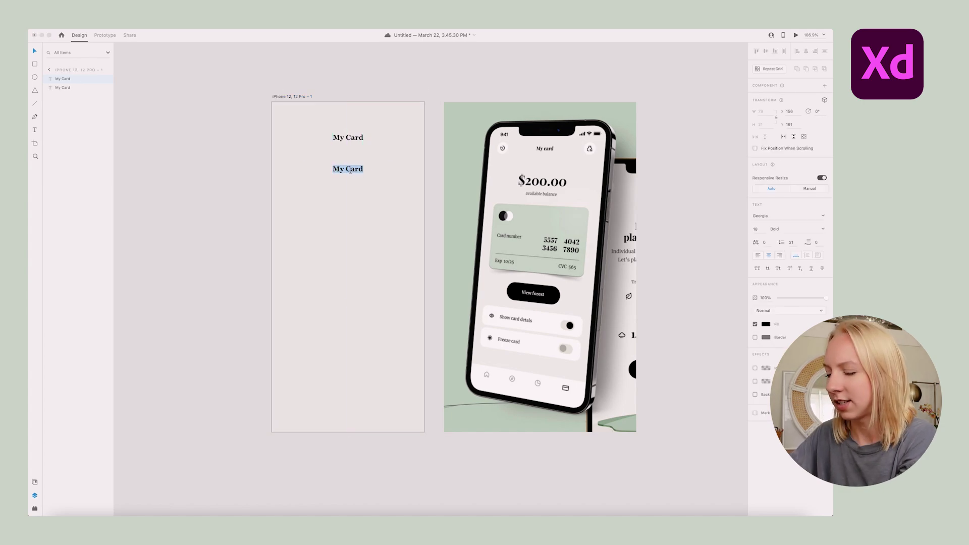
{"action": "type", "text": "$200."}
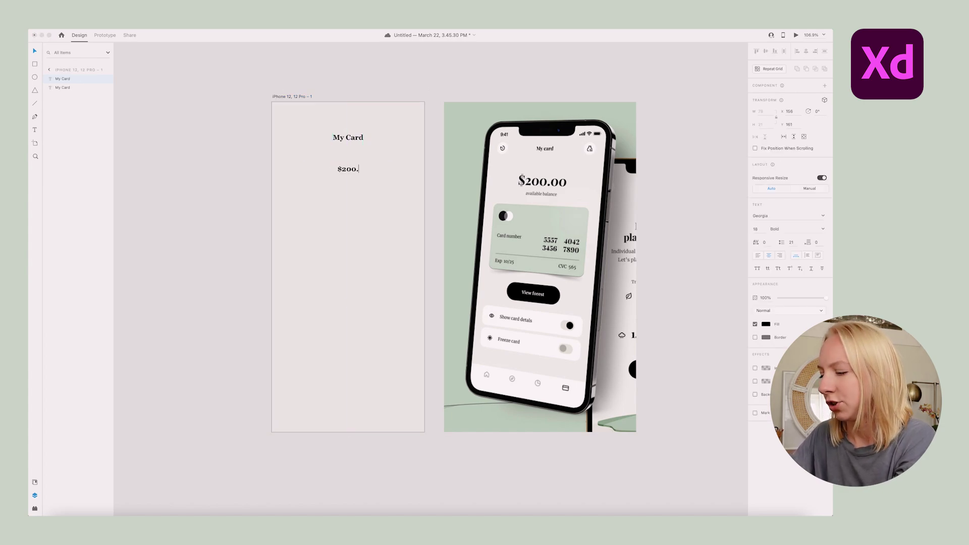
{"action": "type", "text": "00"}
{"action": "key", "text": "Escape"}
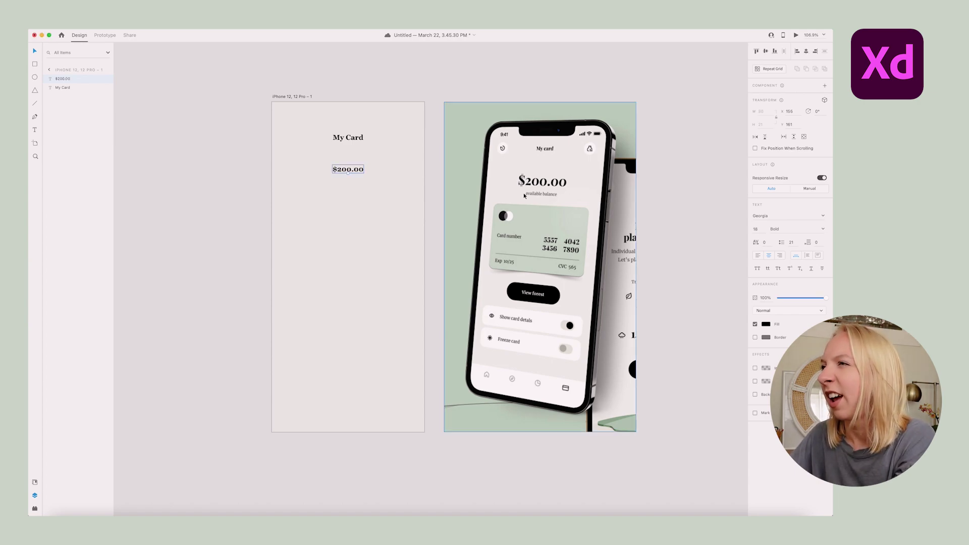
{"action": "left_click_drag", "start_coordinate": [348, 173], "coordinate": [348, 182]}
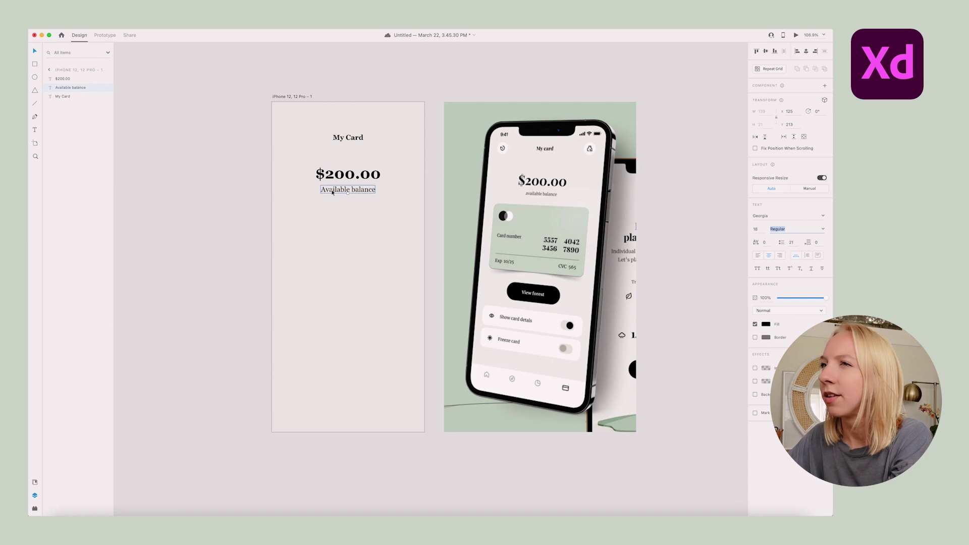
Change the caption below the balance to lowercase 'available balance'
{"action": "triple_click", "coordinate": [333, 193]}
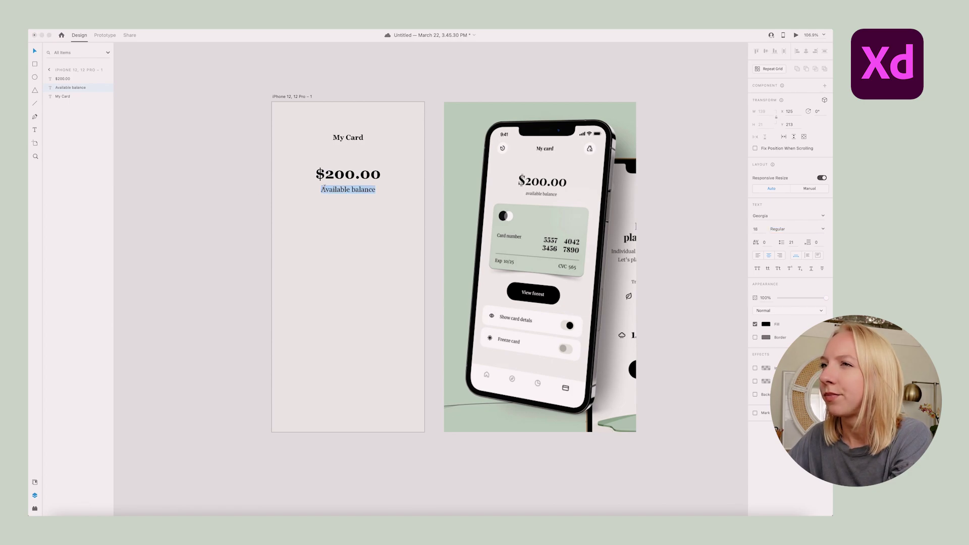
{"action": "key", "text": "Left"}
{"action": "key", "text": "Delete"}
{"action": "type", "text": "a"}
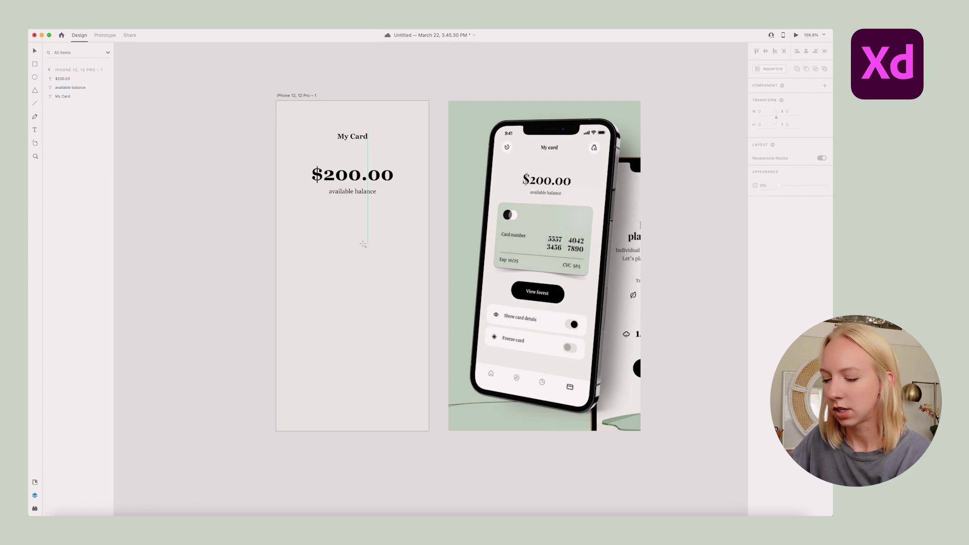
Draw a borderless circle and place it beside the My Card heading
{"action": "left_click_drag", "start_coordinate": [334, 232], "coordinate": [354, 253]}
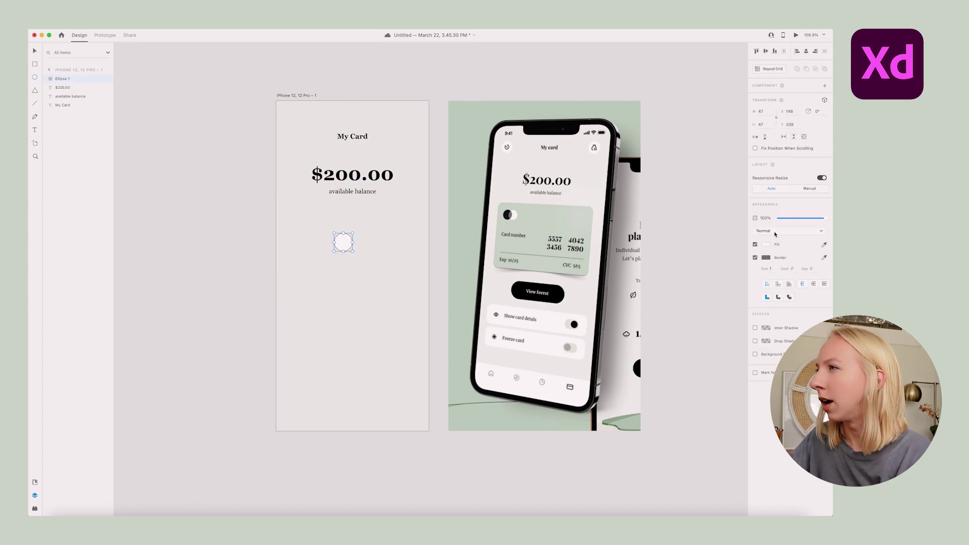
{"action": "left_click", "coordinate": [755, 258]}
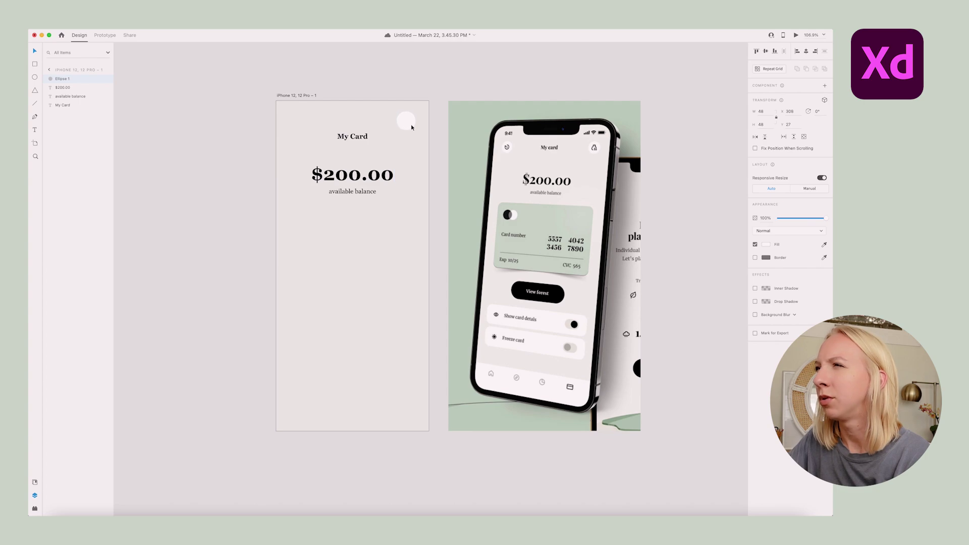
{"action": "mouse_move", "coordinate": [414, 130]}
{"action": "left_mouse_down"}
{"action": "mouse_move", "coordinate": [416, 144]}
{"action": "mouse_move", "coordinate": [423, 136]}
{"action": "left_mouse_up"}
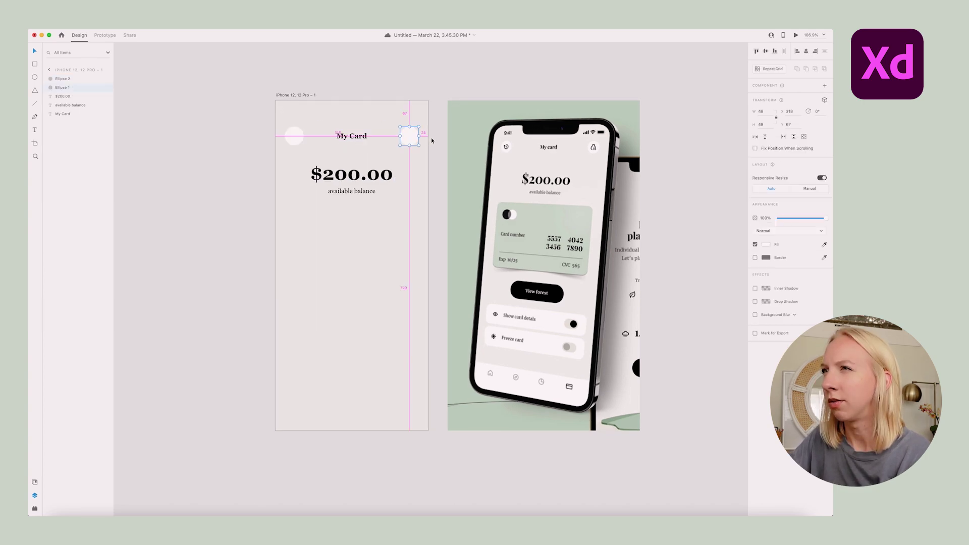
{"action": "left_click", "coordinate": [390, 244]}
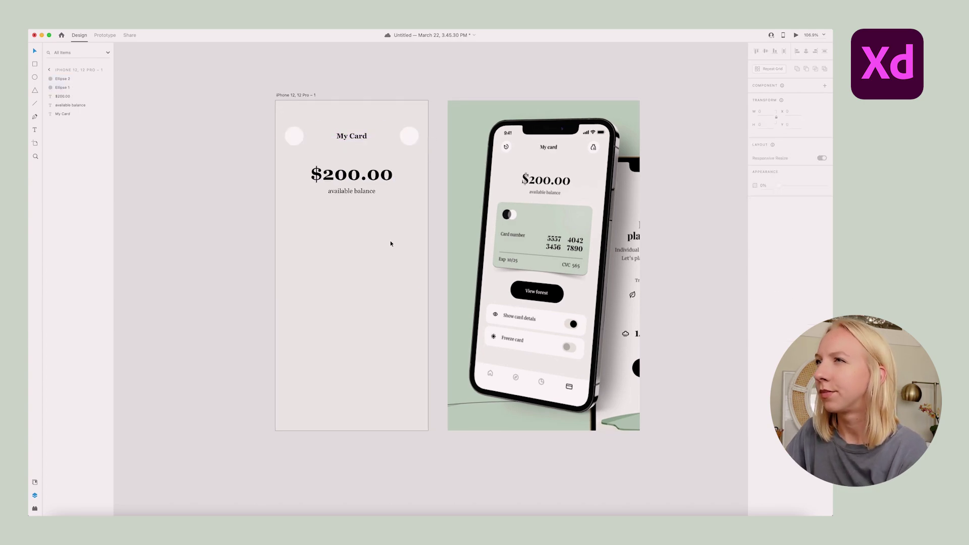
{"action": "scroll", "coordinate": [514, 139], "scroll_direction": "up", "scroll_amount": 10}
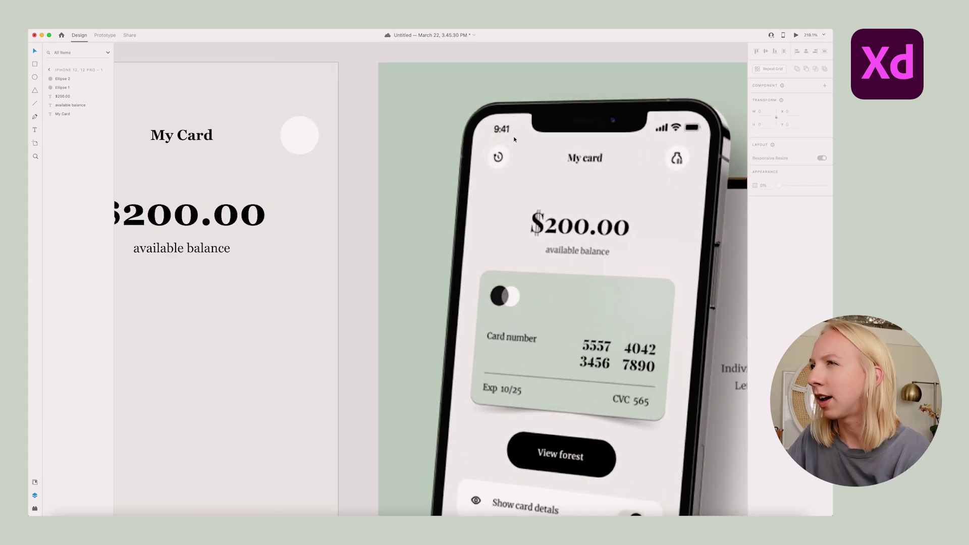
{"action": "scroll", "coordinate": [514, 140], "scroll_direction": "down", "scroll_amount": 10}
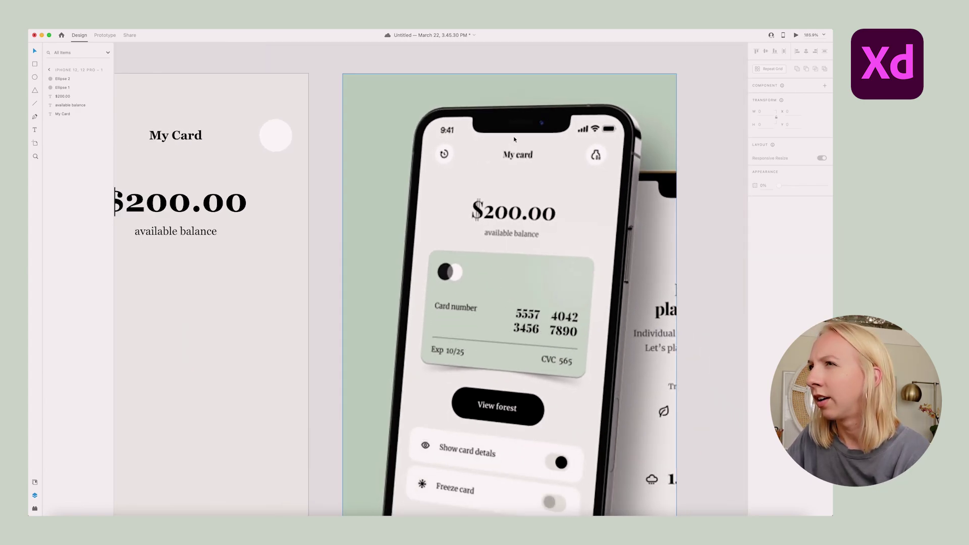
{"action": "scroll", "coordinate": [508, 140], "scroll_direction": "left", "scroll_amount": 2}
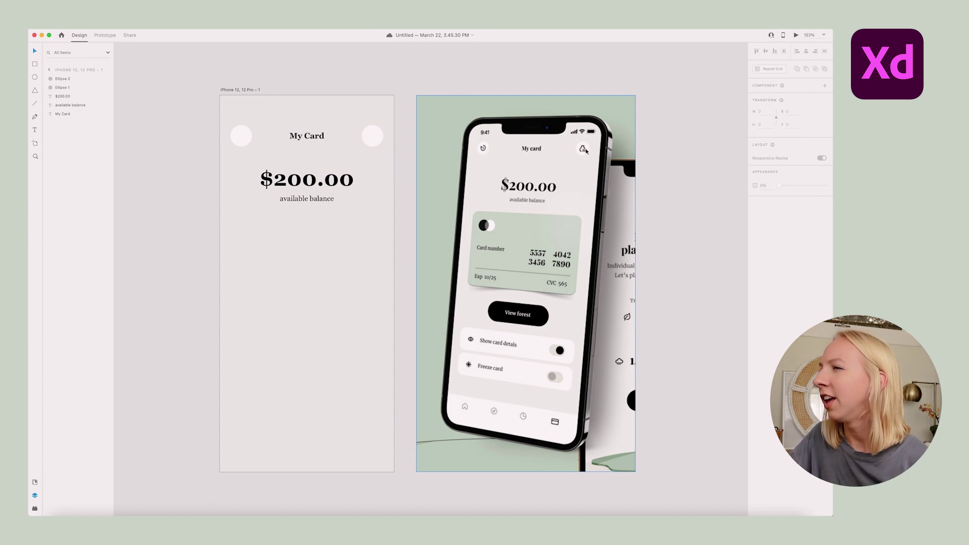
{"action": "scroll", "coordinate": [596, 158], "scroll_direction": "up", "scroll_amount": 10}
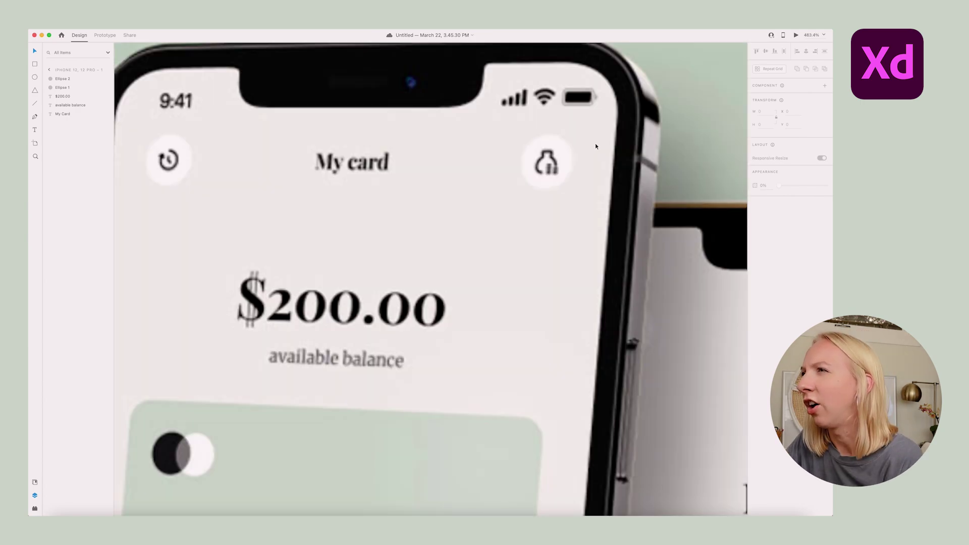
{"action": "scroll", "coordinate": [596, 143], "scroll_direction": "down", "scroll_amount": 8}
{"action": "scroll", "coordinate": [579, 151], "scroll_direction": "up", "scroll_amount": 8}
{"action": "scroll", "coordinate": [574, 163], "scroll_direction": "down", "scroll_amount": 10}
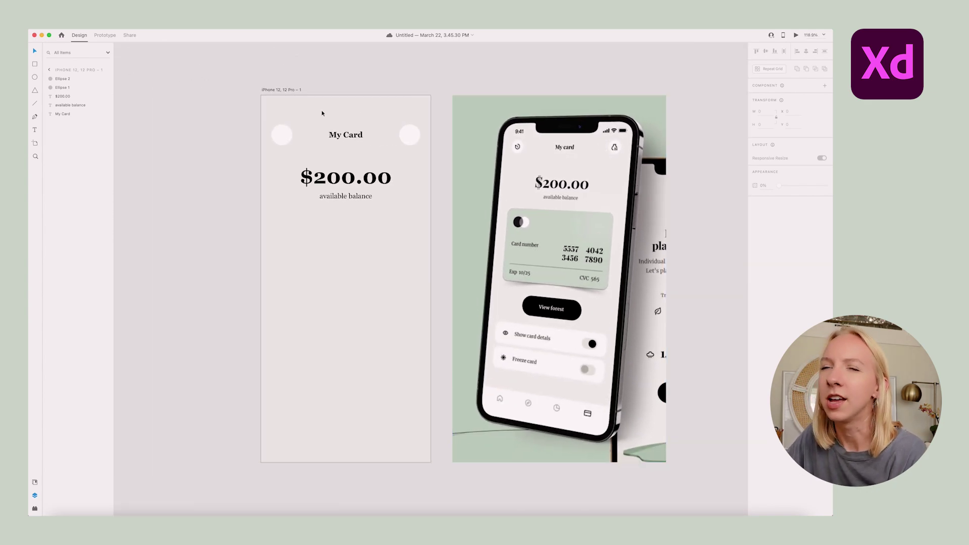
Insert the Material 'history' icon from Icons 4 Design into the left circle
{"action": "left_click", "coordinate": [65, 33]}
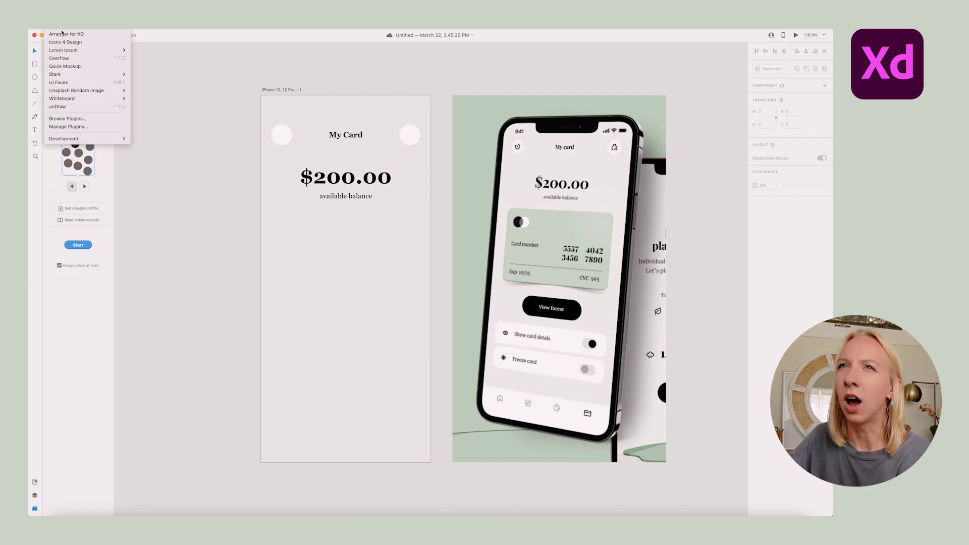
{"action": "left_click", "coordinate": [75, 83]}
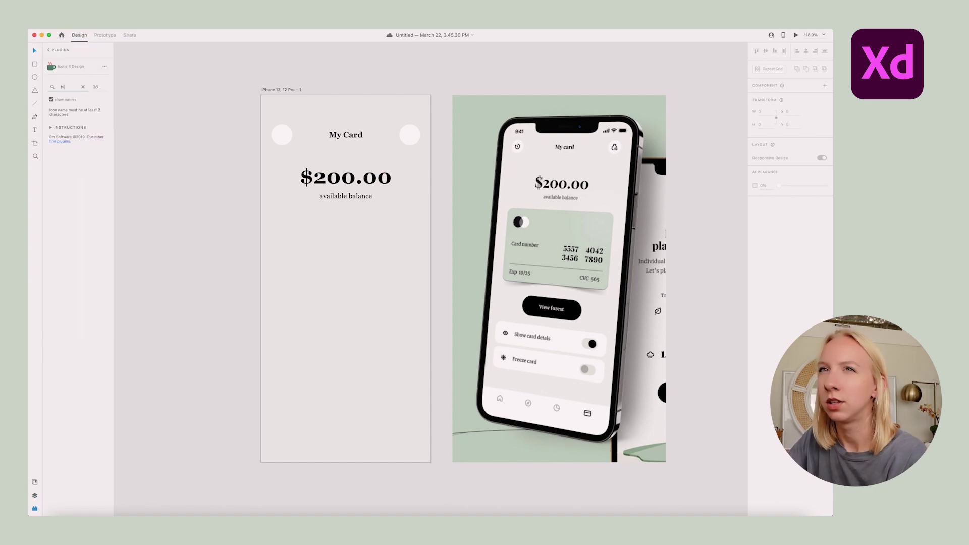
{"action": "key", "text": "Return"}
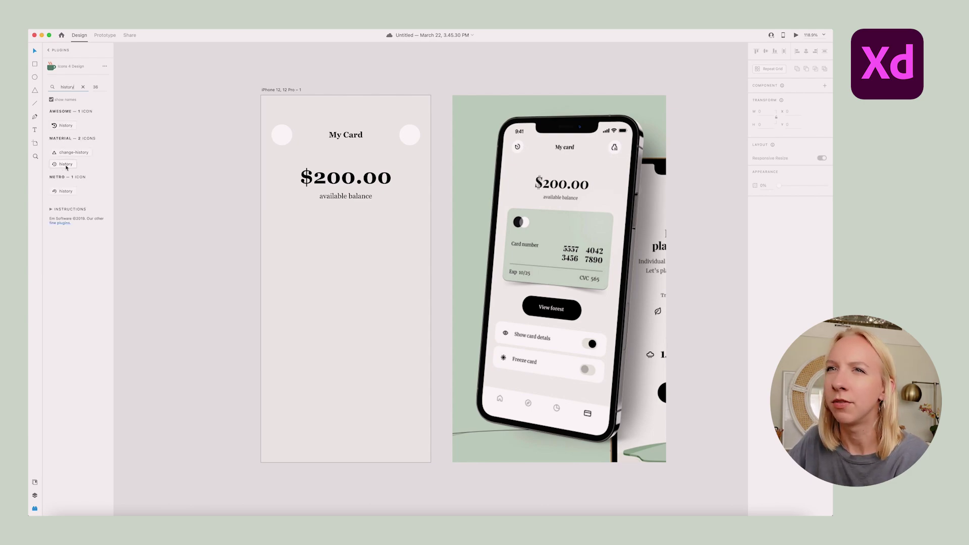
{"action": "left_click", "coordinate": [67, 164]}
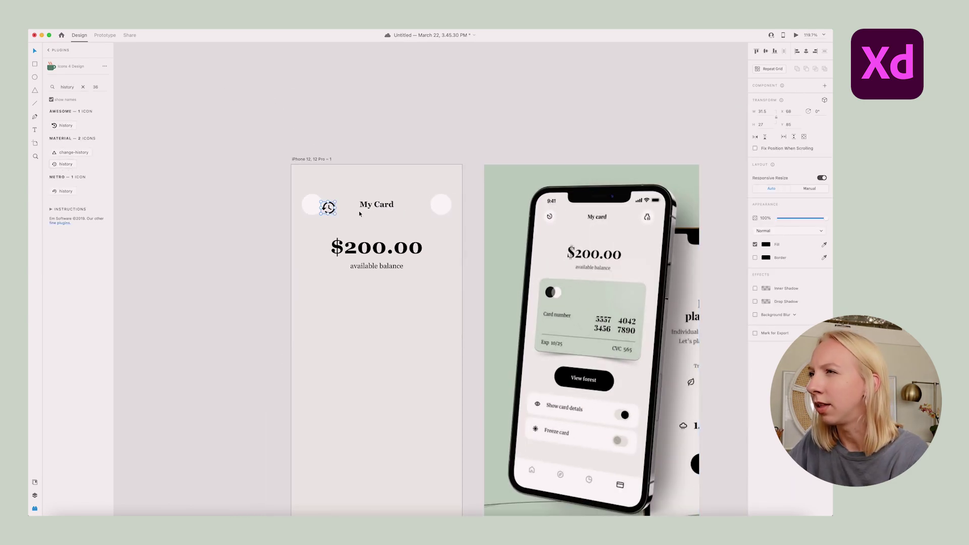
{"action": "double_click", "coordinate": [333, 210]}
{"action": "scroll", "coordinate": [333, 210], "scroll_direction": "up", "scroll_amount": 5}
{"action": "key", "text": "Escape"}
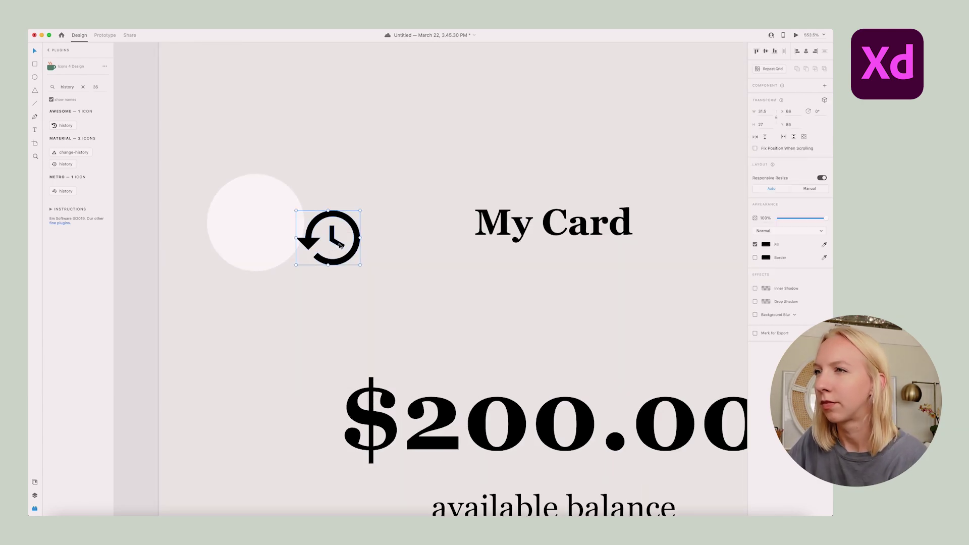
{"action": "left_click", "coordinate": [331, 228]}
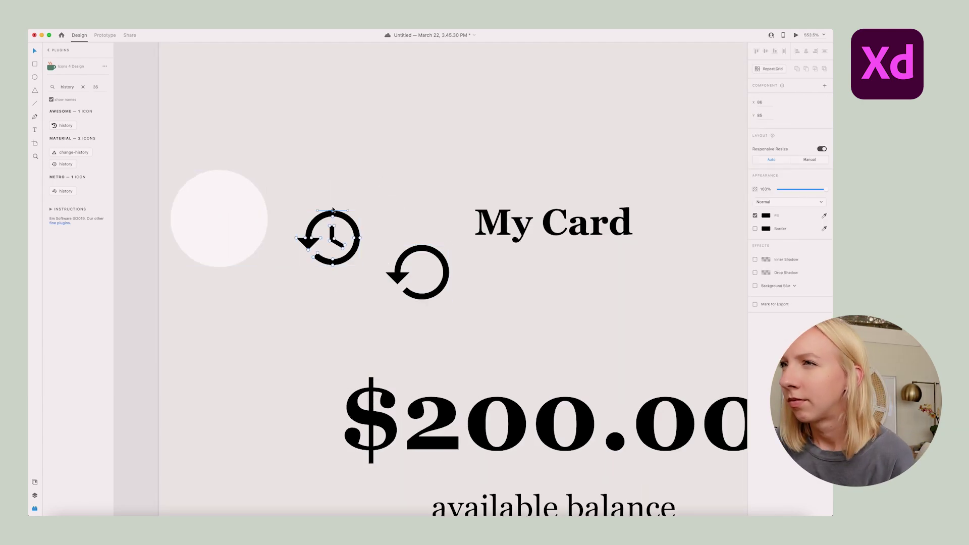
{"action": "scroll", "coordinate": [327, 214], "scroll_direction": "down", "scroll_amount": 10}
{"action": "scroll", "coordinate": [353, 210], "scroll_direction": "up", "scroll_amount": 8}
{"action": "scroll", "coordinate": [352, 210], "scroll_direction": "right", "scroll_amount": 10}
{"action": "scroll", "coordinate": [443, 214], "scroll_direction": "up", "scroll_amount": 10}
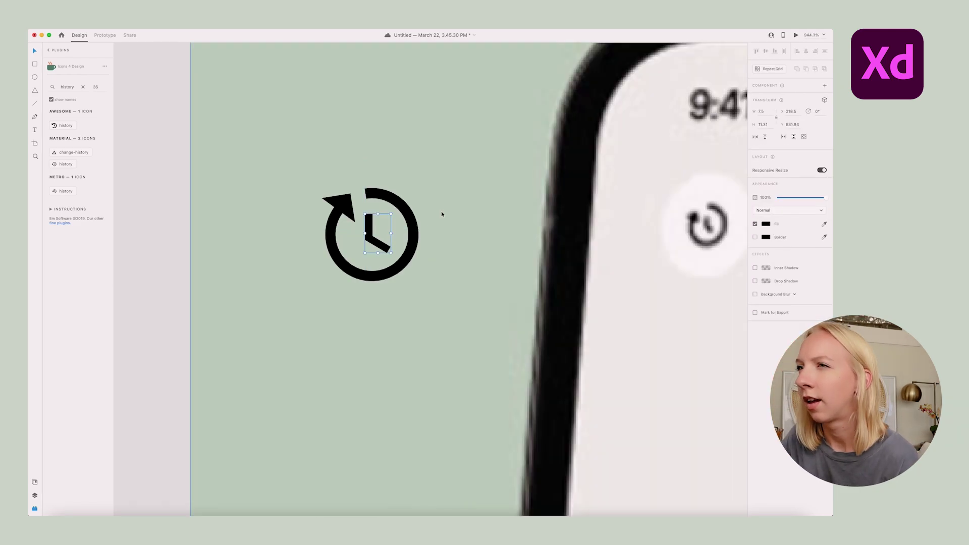
{"action": "scroll", "coordinate": [454, 189], "scroll_direction": "down", "scroll_amount": 10}
Start tracing the money bag outline with the Pen tool in the right circle
{"action": "left_click", "coordinate": [454, 190]}
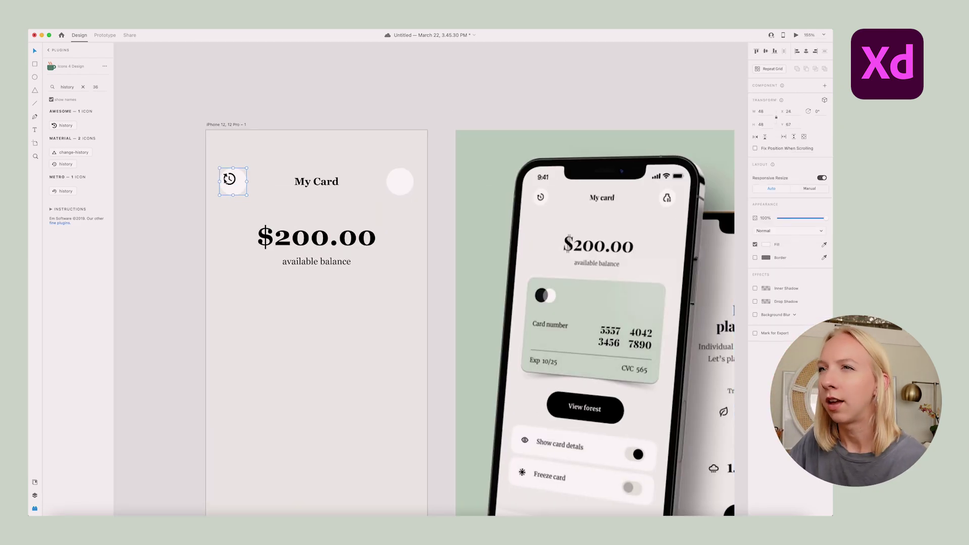
{"action": "scroll", "coordinate": [448, 161], "scroll_direction": "up", "scroll_amount": 5}
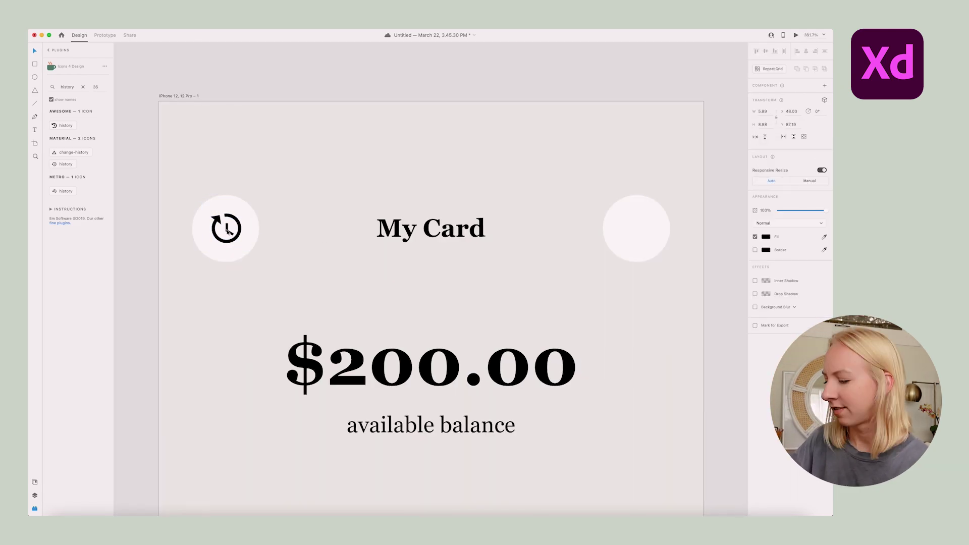
{"action": "scroll", "coordinate": [448, 161], "scroll_direction": "down", "scroll_amount": 5}
{"action": "scroll", "coordinate": [448, 161], "scroll_direction": "right", "scroll_amount": 2}
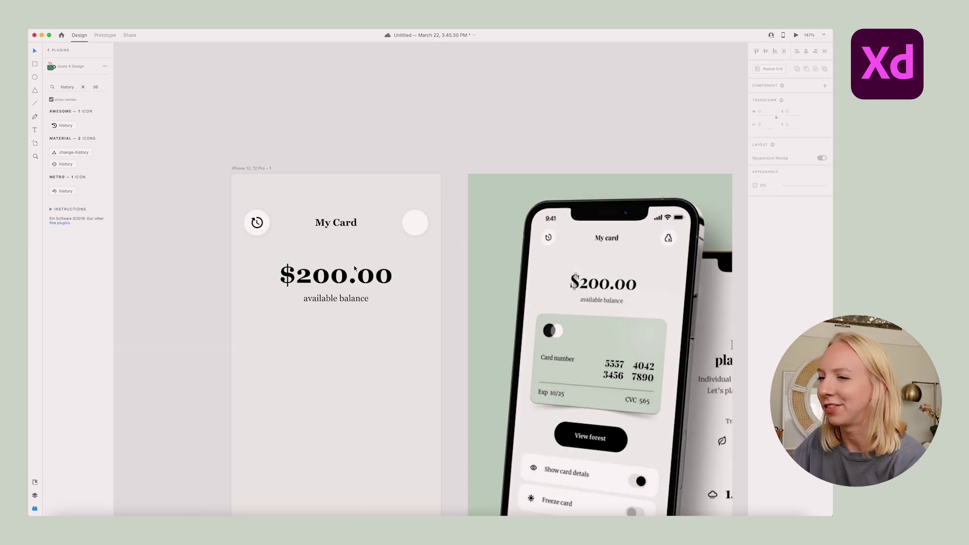
{"action": "left_click", "coordinate": [420, 292]}
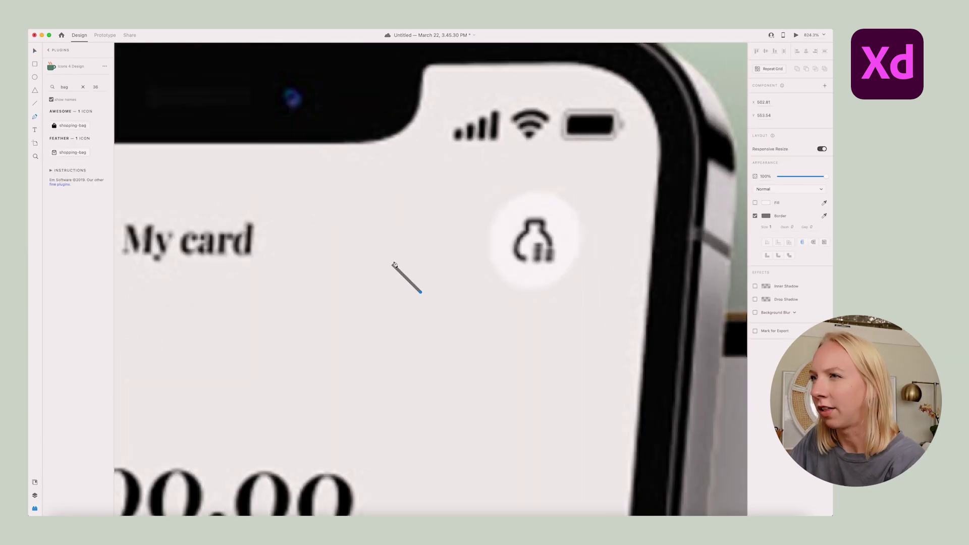
{"action": "left_click_drag", "start_coordinate": [395, 265], "coordinate": [394, 250]}
{"action": "left_click", "coordinate": [416, 227]}
{"action": "left_click", "coordinate": [432, 227]}
{"action": "left_click", "coordinate": [437, 242]}
Close the bag outline and add stacked coins beside it
{"action": "left_click_drag", "start_coordinate": [458, 264], "coordinate": [458, 275]}
{"action": "scroll", "coordinate": [439, 253], "scroll_direction": "up", "scroll_amount": 5}
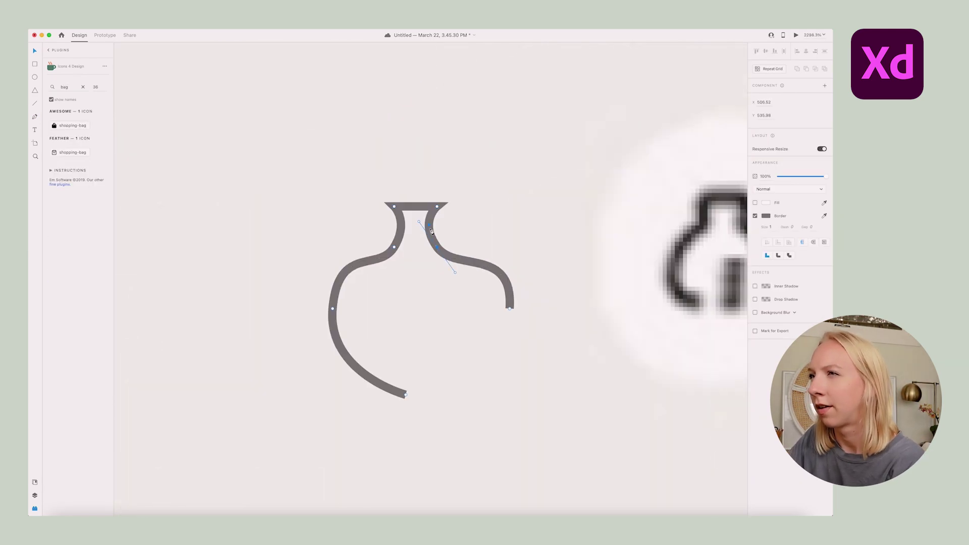
{"action": "scroll", "coordinate": [439, 252], "scroll_direction": "down", "scroll_amount": 4}
{"action": "left_click", "coordinate": [452, 291]}
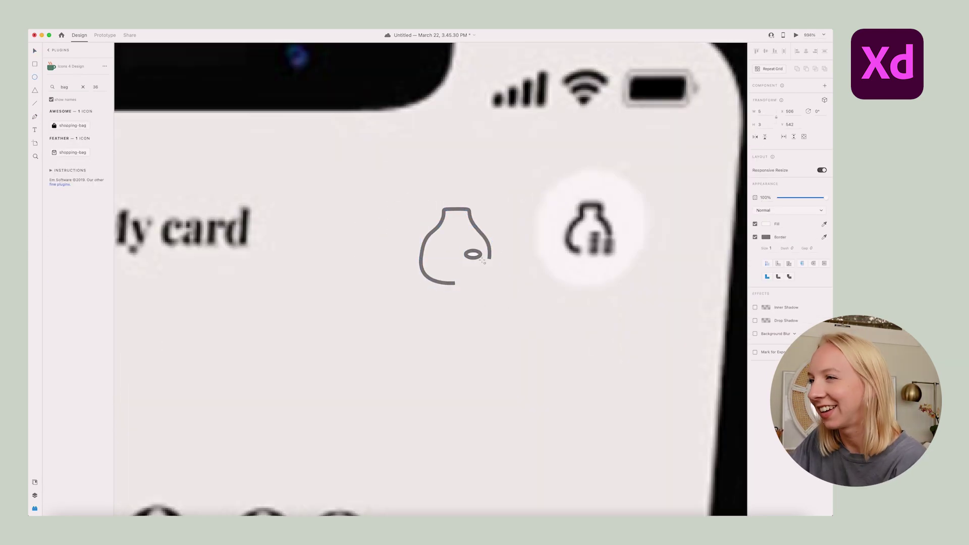
{"action": "left_click_drag", "start_coordinate": [456, 252], "coordinate": [477, 260]}
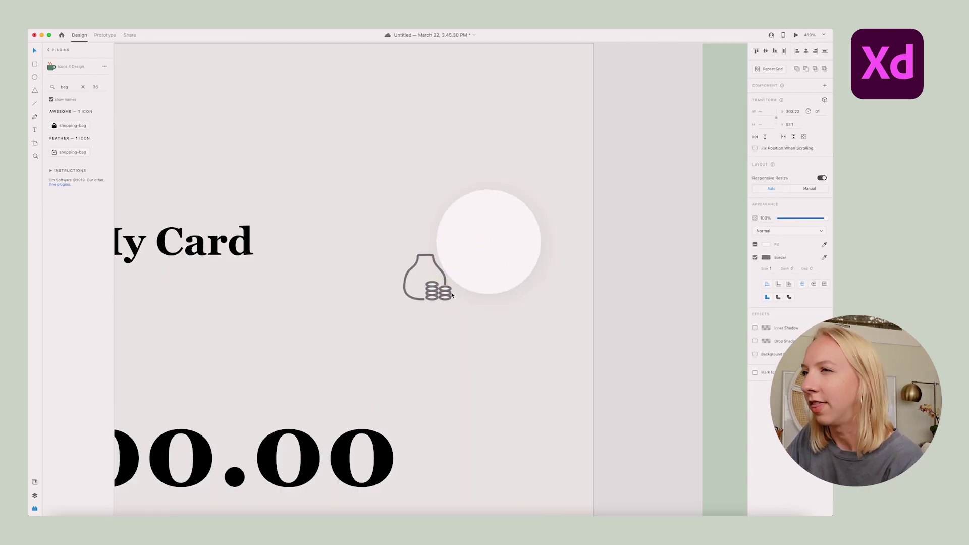
{"action": "scroll", "coordinate": [575, 244], "scroll_direction": "down", "scroll_amount": 5}
{"action": "scroll", "coordinate": [653, 277], "scroll_direction": "up", "scroll_amount": 10}
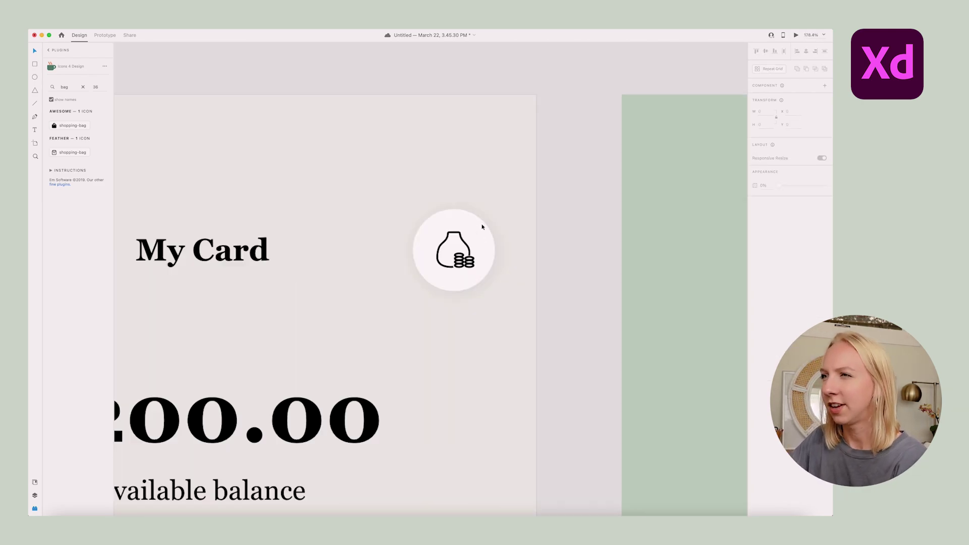
{"action": "left_click", "coordinate": [433, 239]}
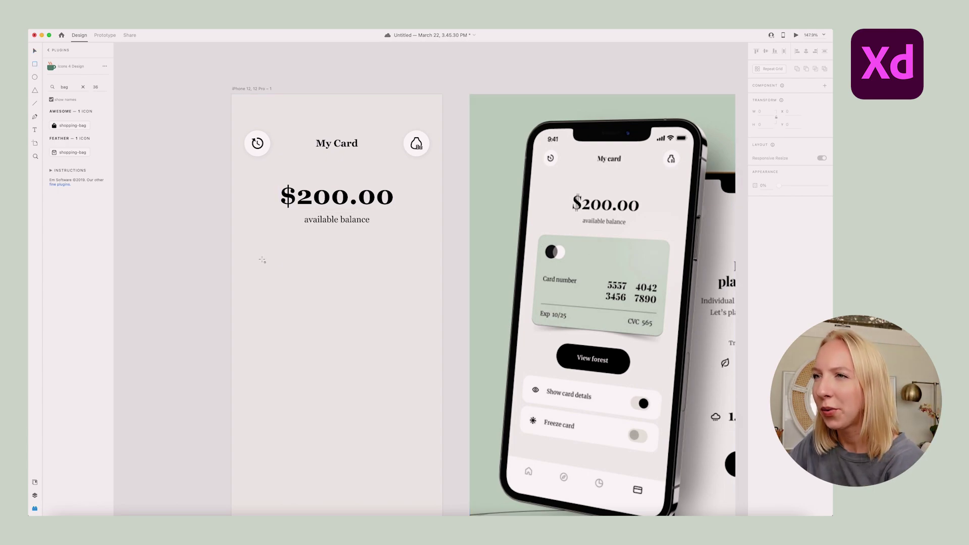
Draw a centred, widened card rectangle below the balance filled with the mockup's sage green
{"action": "mouse_move", "coordinate": [255, 262]}
{"action": "left_mouse_down"}
{"action": "mouse_move", "coordinate": [385, 325]}
{"action": "mouse_move", "coordinate": [424, 348]}
{"action": "mouse_move", "coordinate": [417, 354]}
{"action": "left_mouse_up"}
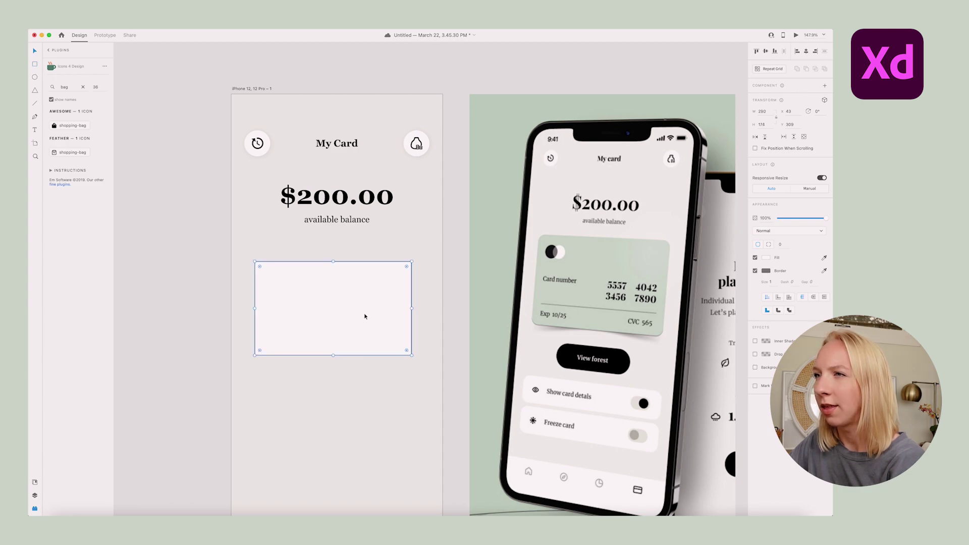
{"action": "left_click_drag", "start_coordinate": [347, 305], "coordinate": [333, 304]}
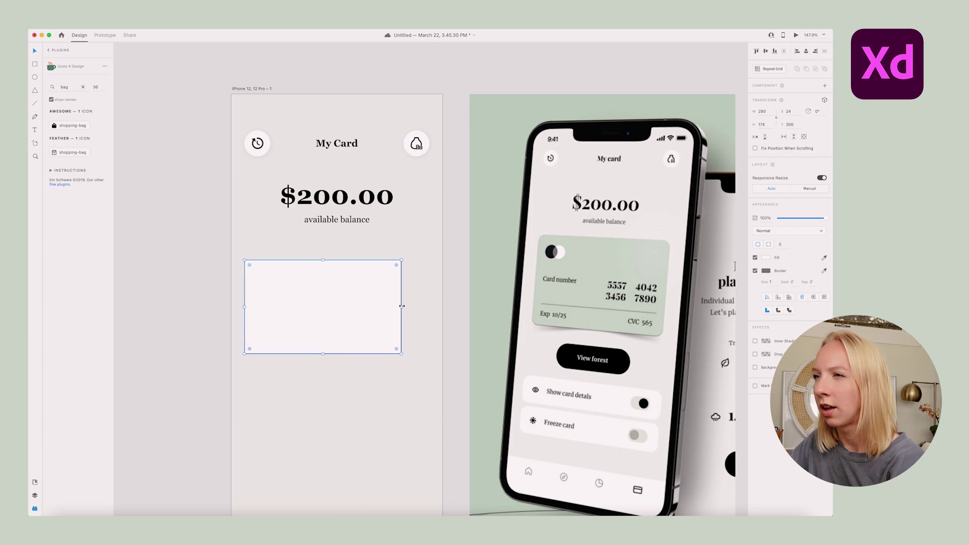
{"action": "left_click_drag", "start_coordinate": [401, 306], "coordinate": [429, 306]}
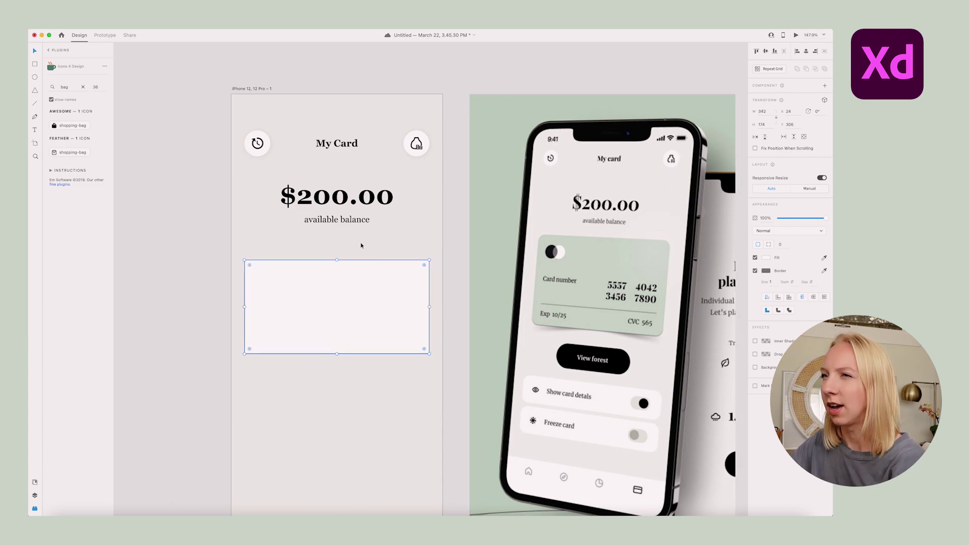
{"action": "scroll", "coordinate": [356, 268], "scroll_direction": "right", "scroll_amount": 1}
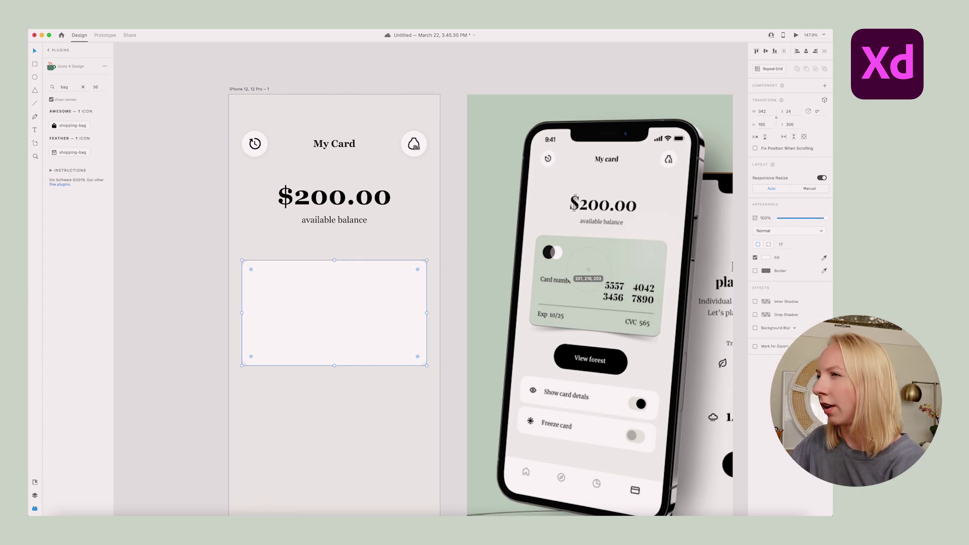
{"action": "left_click", "coordinate": [581, 265]}
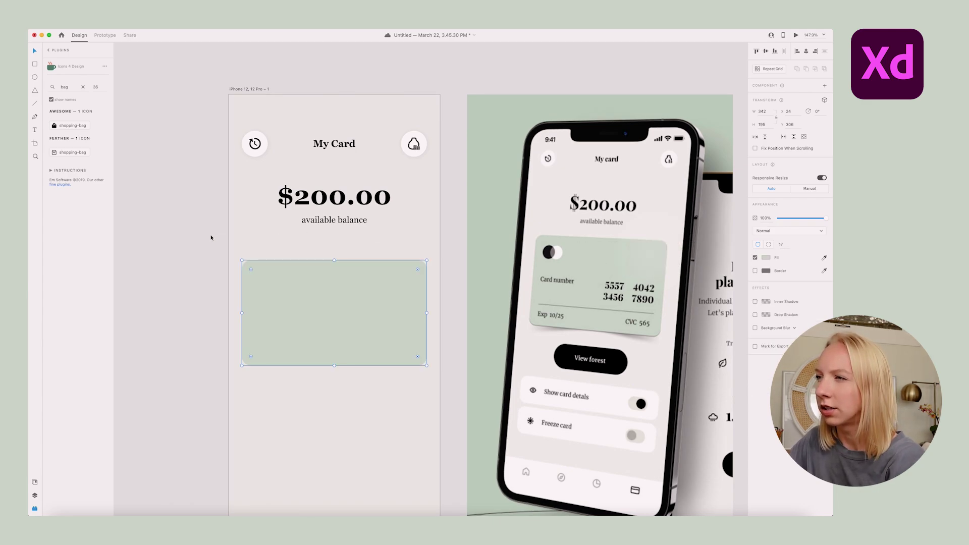
{"action": "left_click", "coordinate": [186, 245]}
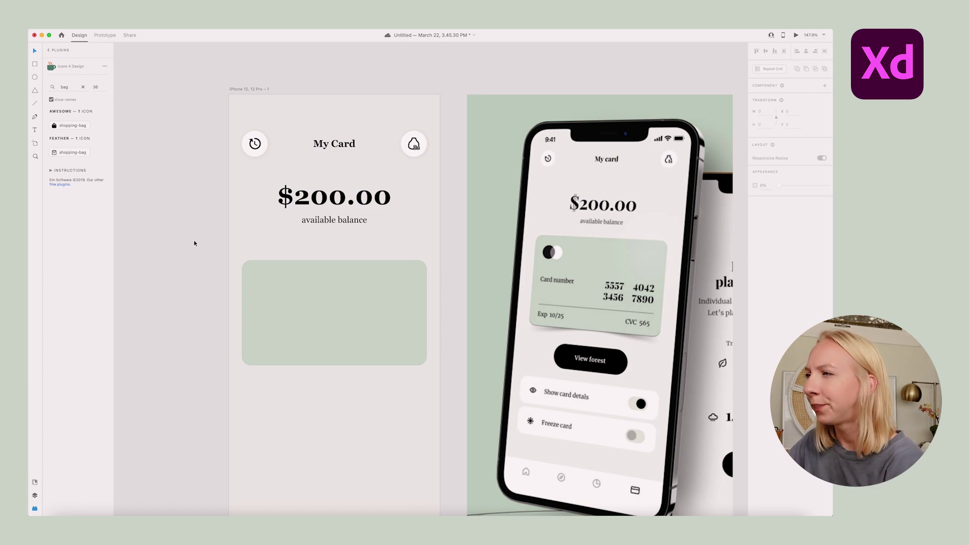
{"action": "scroll", "coordinate": [194, 243], "scroll_direction": "up", "scroll_amount": 1}
Draw a borderless black circle at the card's top-left with an overlapping translucent white copy
{"action": "key", "text": "e"}
{"action": "left_click_drag", "start_coordinate": [204, 261], "coordinate": [228, 285]}
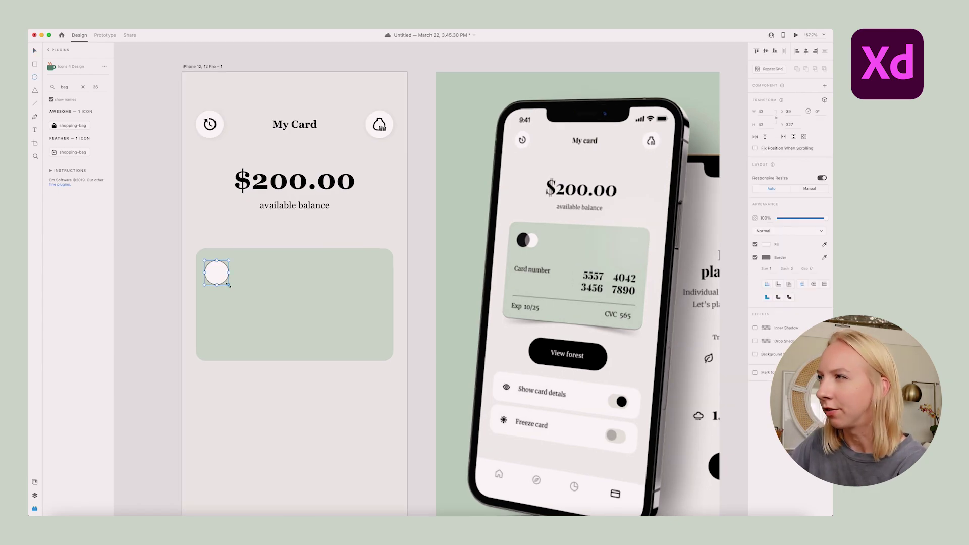
{"action": "left_click", "coordinate": [756, 258]}
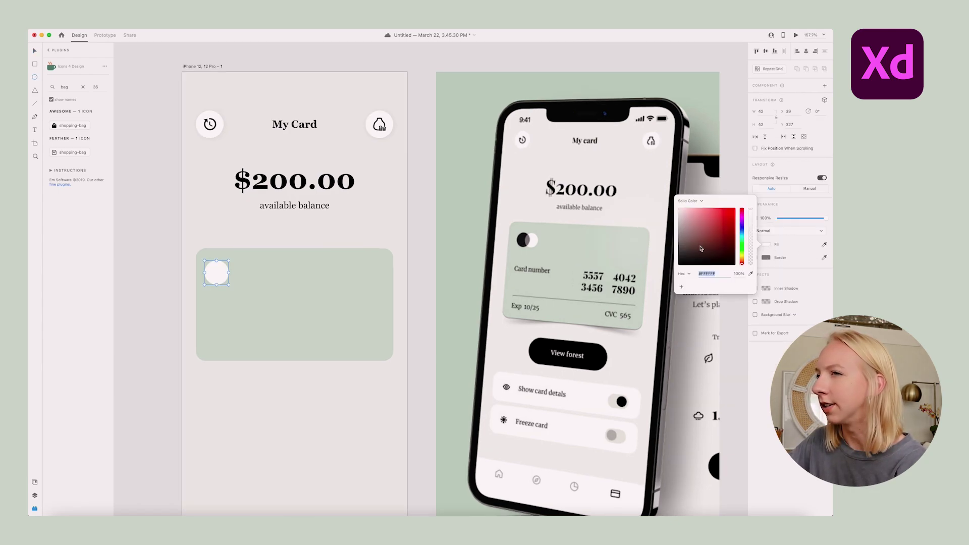
{"action": "left_click_drag", "start_coordinate": [701, 249], "coordinate": [225, 299]}
{"action": "left_click", "coordinate": [217, 273]}
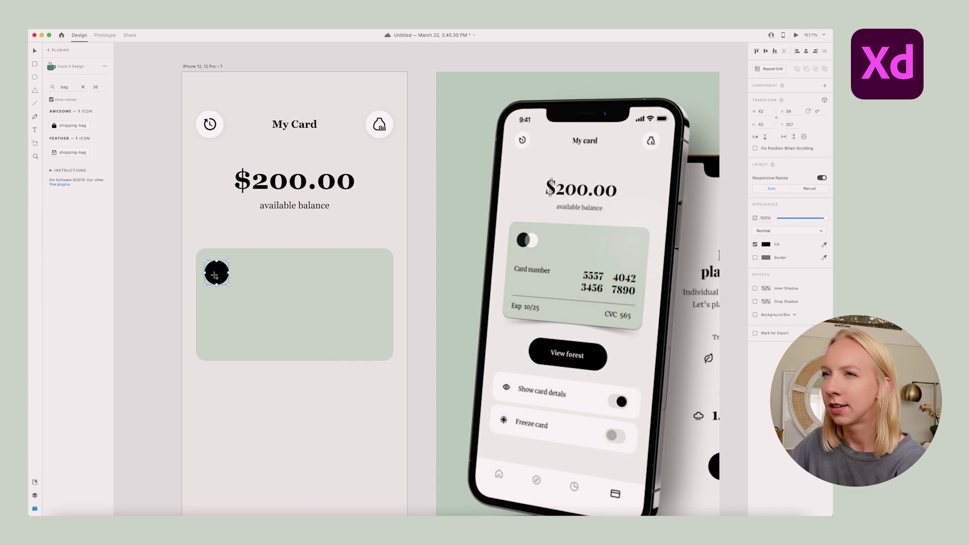
{"action": "left_click_drag", "start_coordinate": [216, 273], "coordinate": [236, 274]}
{"action": "left_click", "coordinate": [766, 244]}
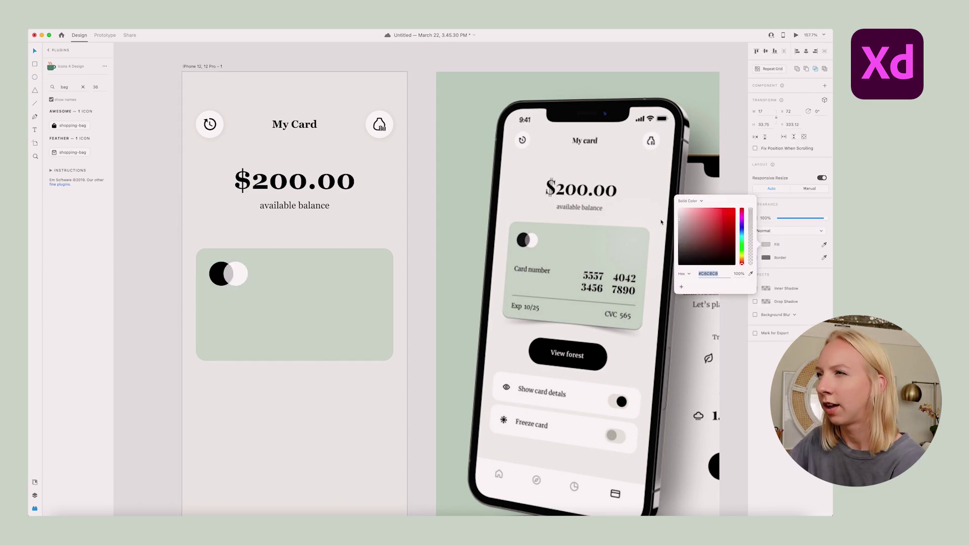
{"action": "left_click", "coordinate": [282, 263]}
Try an Intersect on a copied circle pair, delete it, and group the original two circles
{"action": "scroll", "coordinate": [216, 278], "scroll_direction": "down", "scroll_amount": 1}
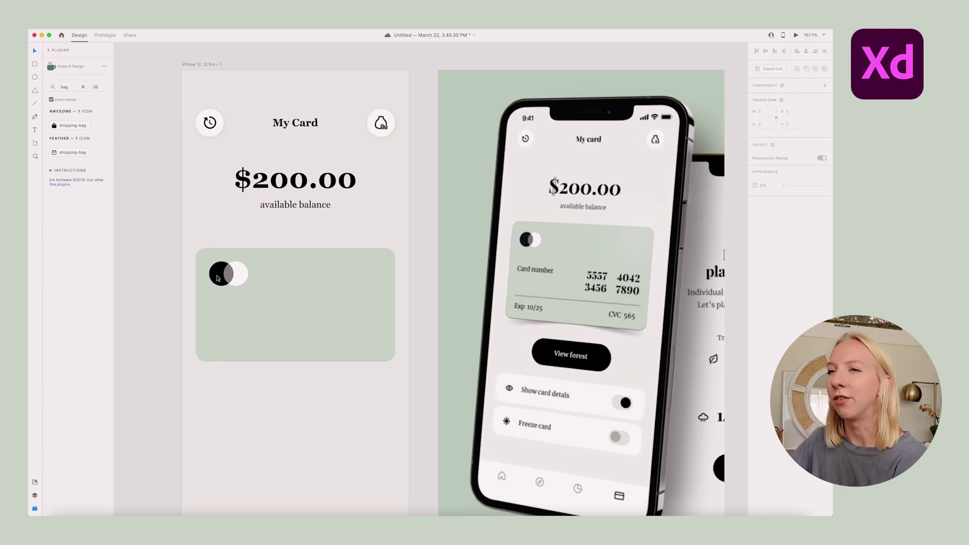
{"action": "left_click", "coordinate": [218, 279]}
{"action": "left_click_drag", "start_coordinate": [237, 274], "coordinate": [301, 297]}
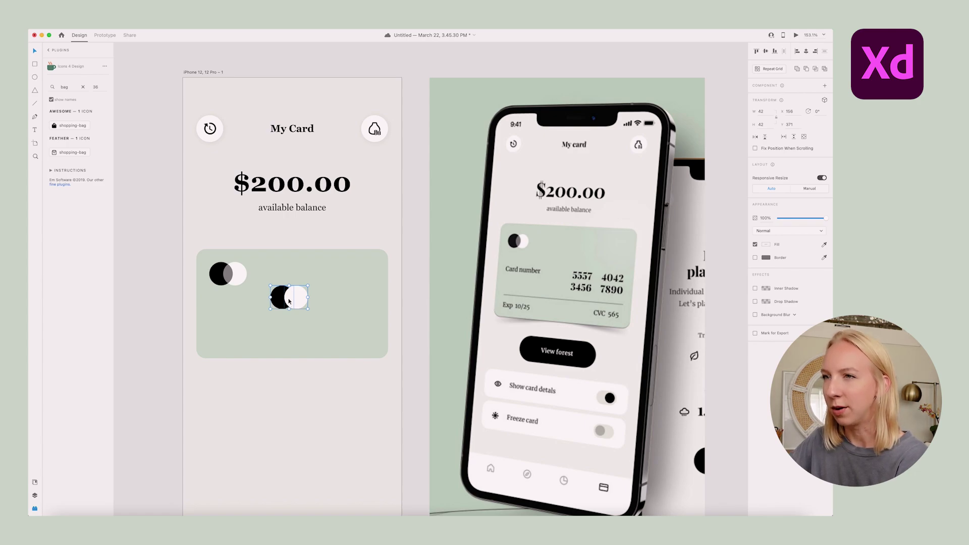
{"action": "left_click_drag", "start_coordinate": [304, 299], "coordinate": [305, 321]}
{"action": "key", "text": "ctrl+z"}
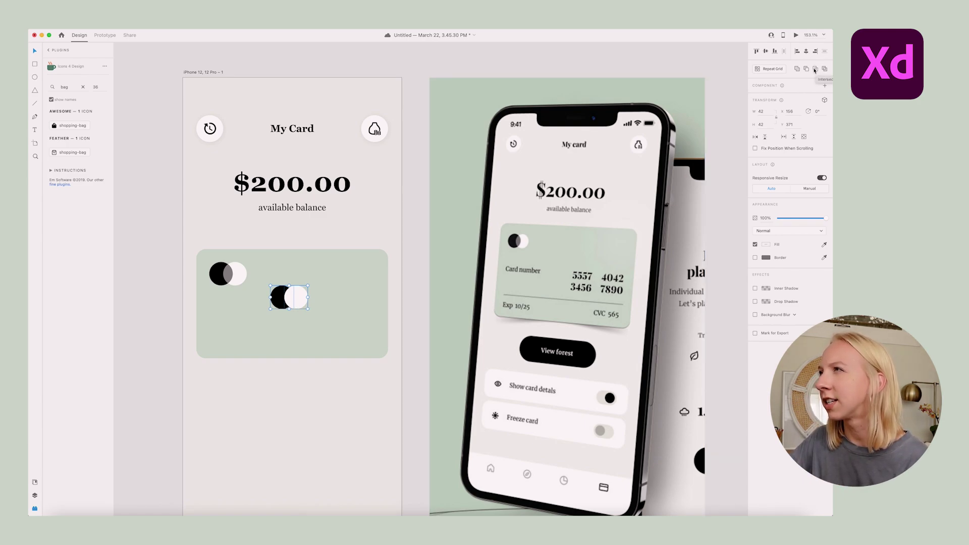
{"action": "left_click", "coordinate": [815, 70]}
{"action": "left_click_drag", "start_coordinate": [288, 299], "coordinate": [310, 314]}
{"action": "key", "text": "Delete"}
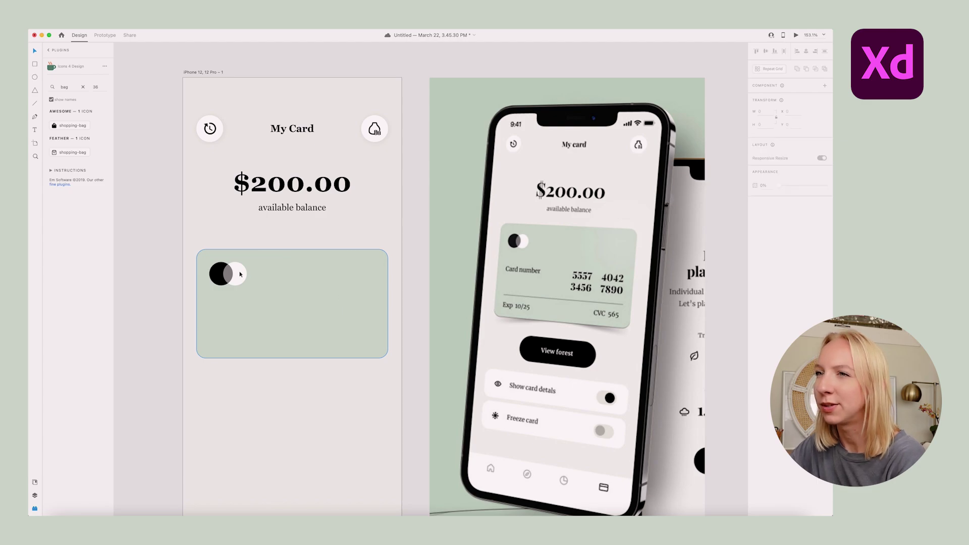
{"action": "left_click_drag", "start_coordinate": [192, 256], "coordinate": [251, 288]}
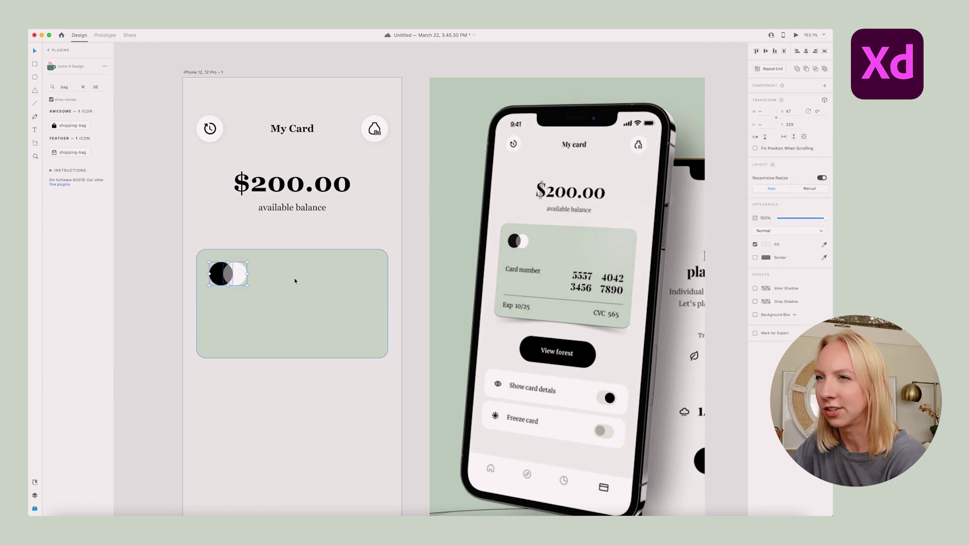
{"action": "key", "text": "super+g"}
Add a 14 pt 'Card number' label below the circles, aligned with the digits
{"action": "type", "text": "available balance"}
{"action": "key", "text": "Return"}
{"action": "type", "text": "Card number"}
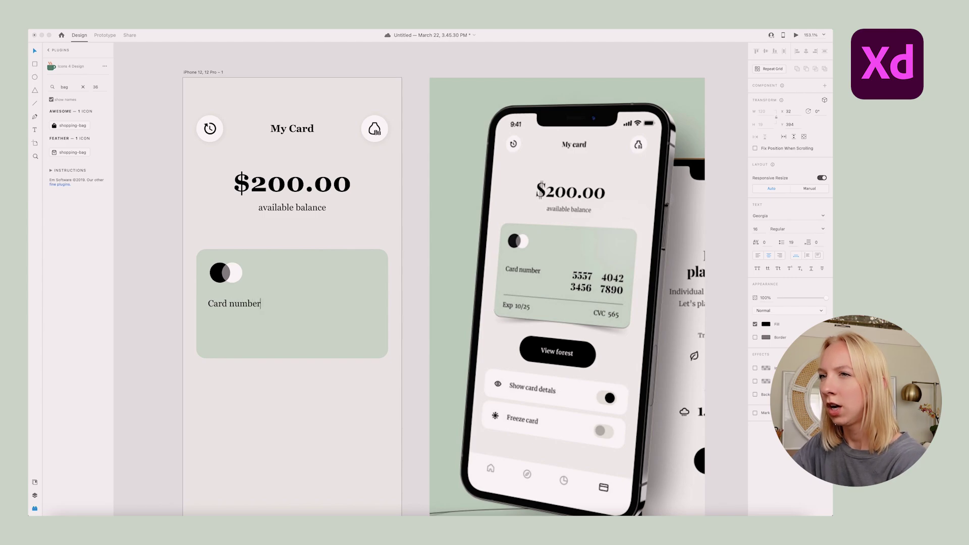
{"action": "key", "text": "Escape"}
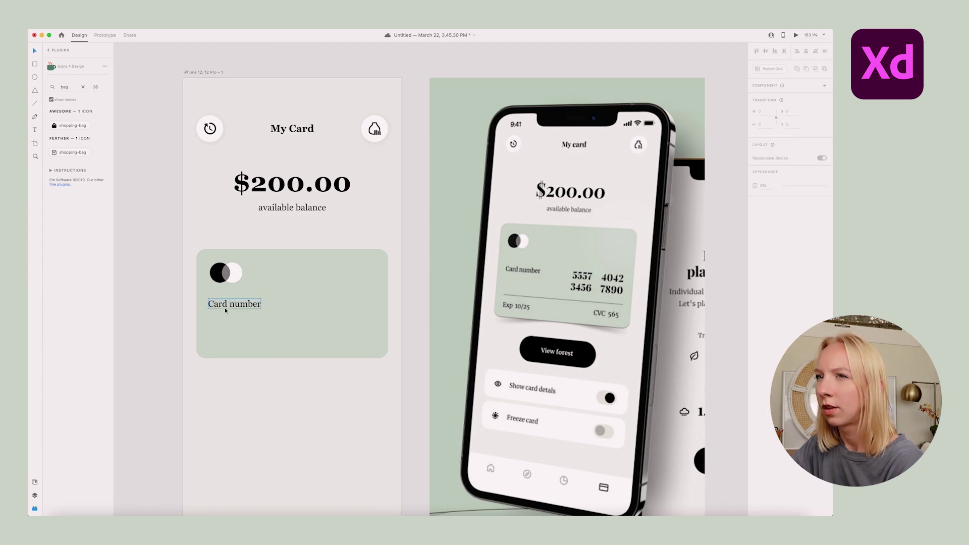
{"action": "left_click_drag", "start_coordinate": [236, 305], "coordinate": [238, 298]}
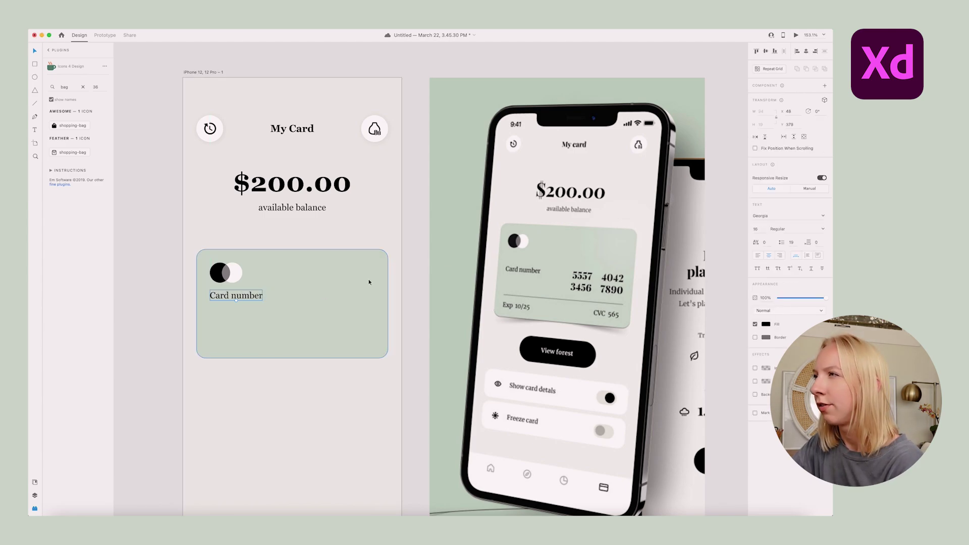
{"action": "key", "text": "Return"}
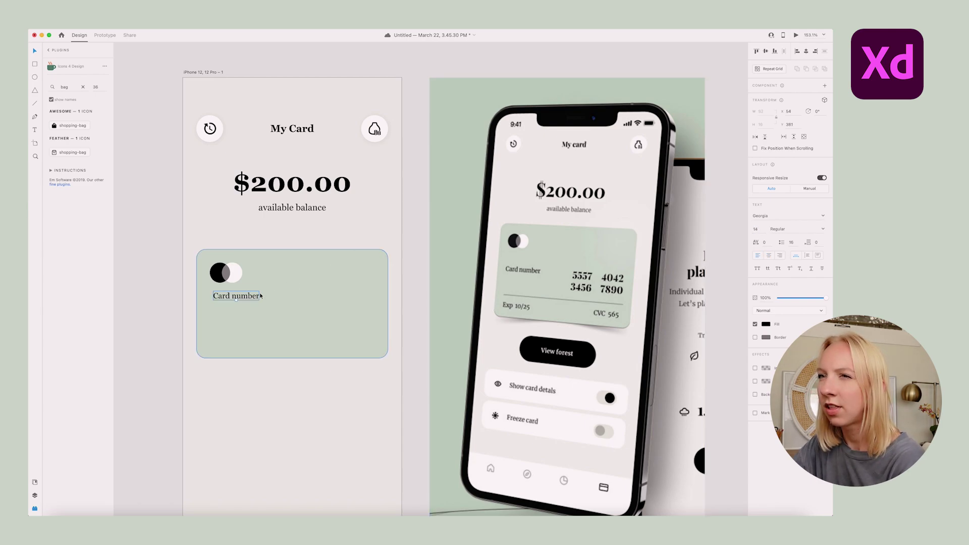
{"action": "left_click_drag", "start_coordinate": [261, 295], "coordinate": [257, 297]}
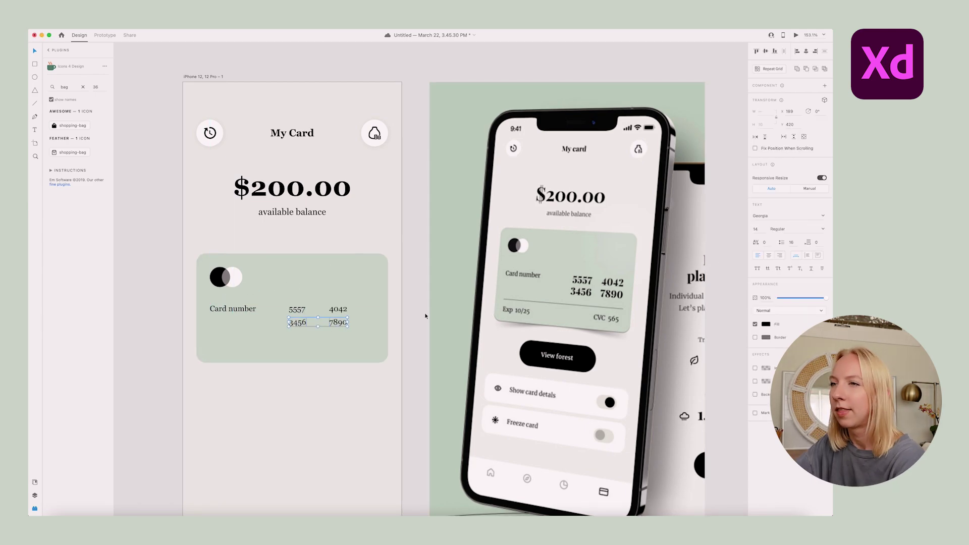
Draw a divider line across the card and add 'Exp 10/25' and 'CVC 565' labels
{"action": "left_click_drag", "start_coordinate": [210, 342], "coordinate": [375, 342]}
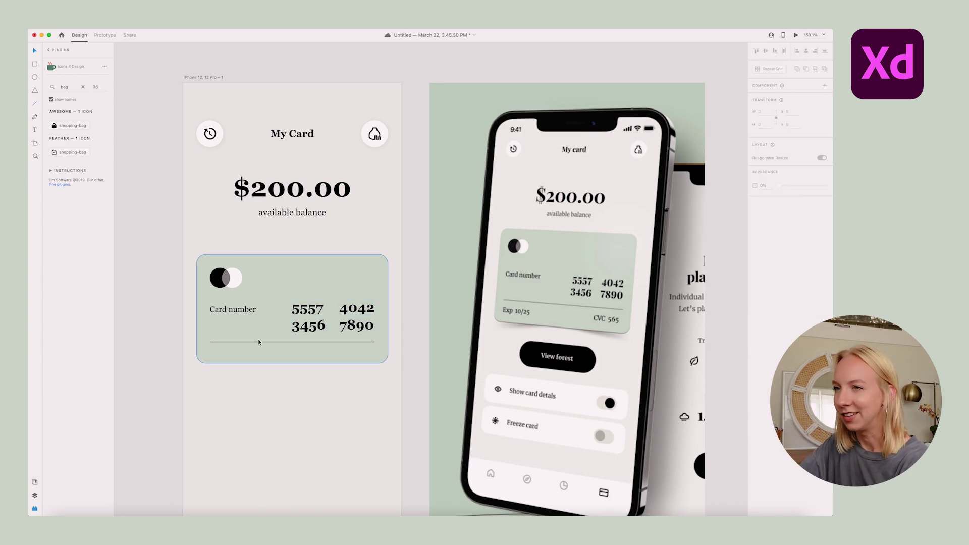
{"action": "key", "text": "t"}
{"action": "left_click", "coordinate": [293, 353]}
{"action": "type", "text": "Exp 10/25"}
{"action": "key", "text": "Escape"}
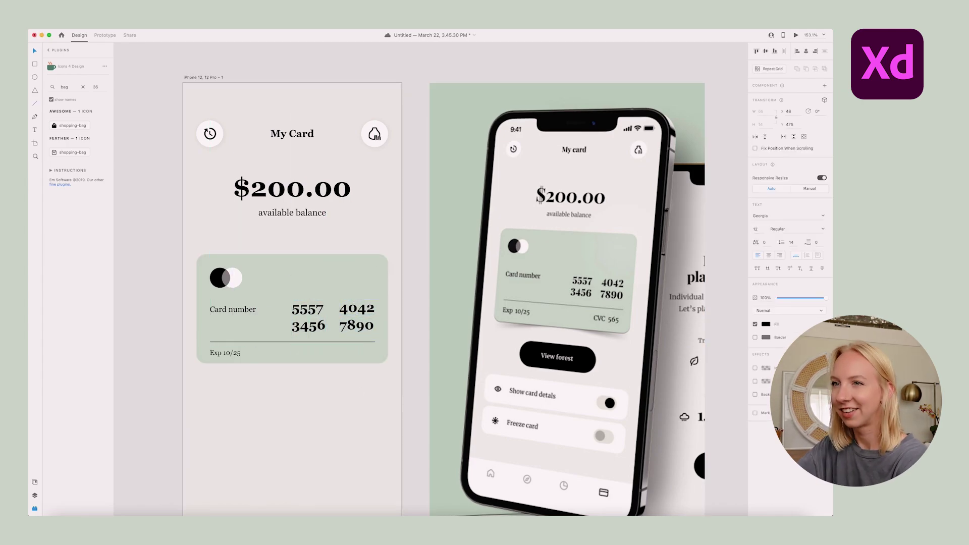
{"action": "type", "text": "CVC 565"}
{"action": "left_click_drag", "start_coordinate": [194, 240], "coordinate": [397, 384]}
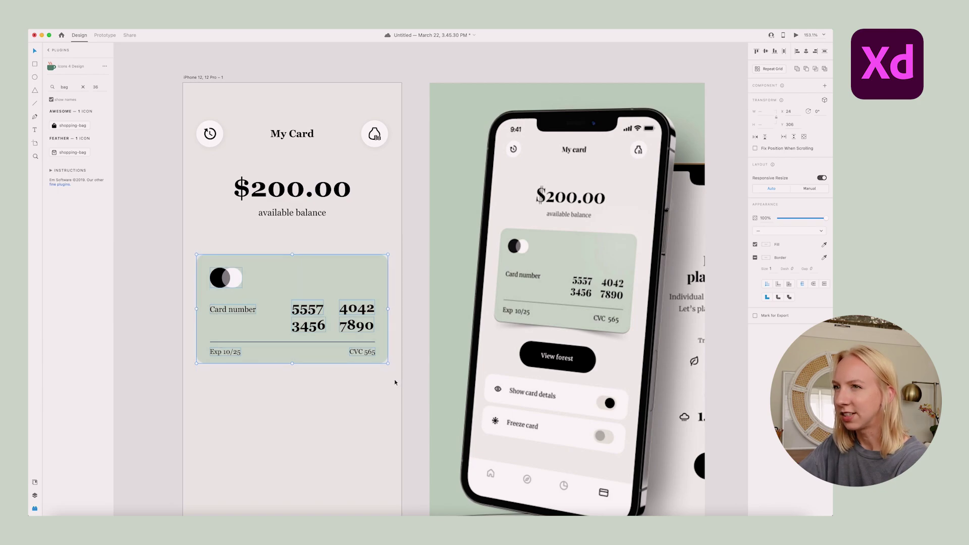
{"action": "left_click", "coordinate": [394, 383]}
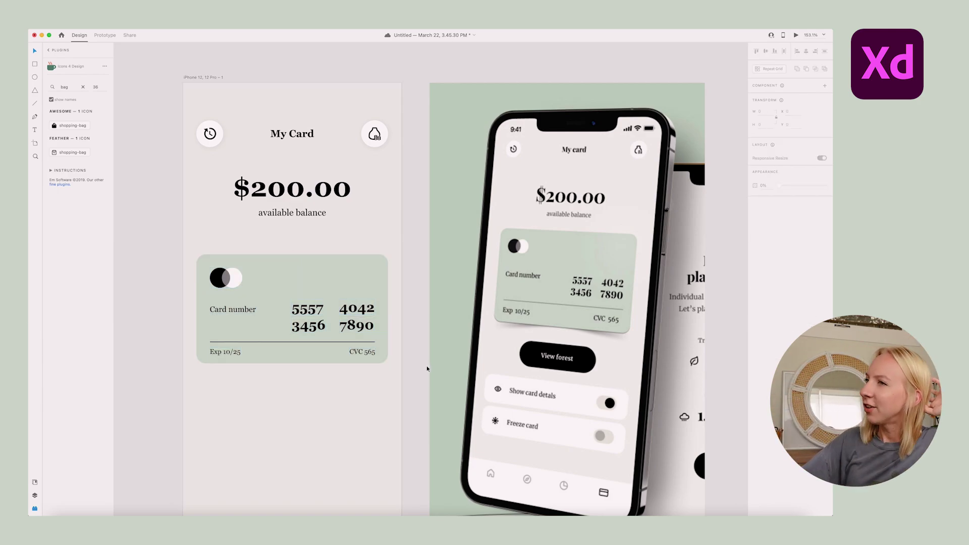
Tilt the whole card with a 3D Y-axis rotation and nudge it slightly right
{"action": "left_click", "coordinate": [263, 269]}
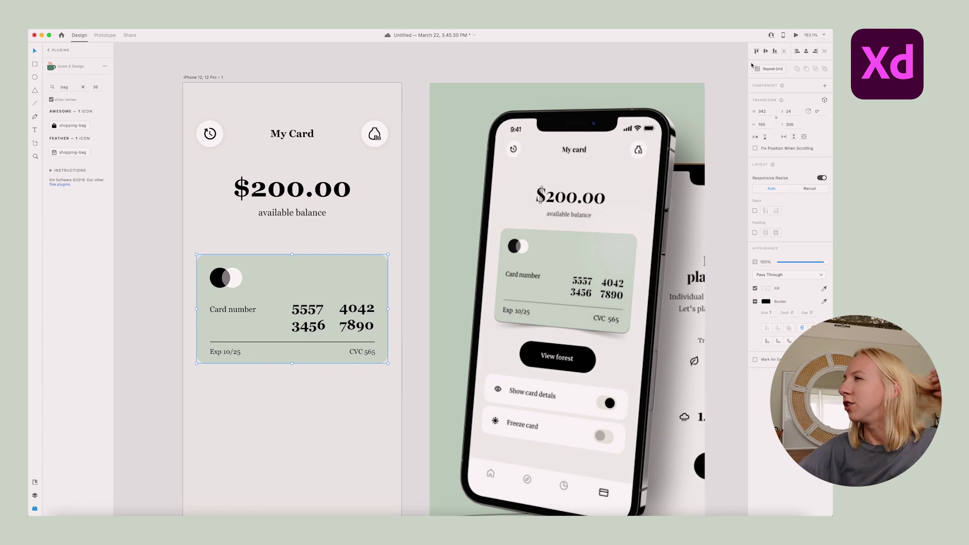
{"action": "left_click", "coordinate": [824, 100]}
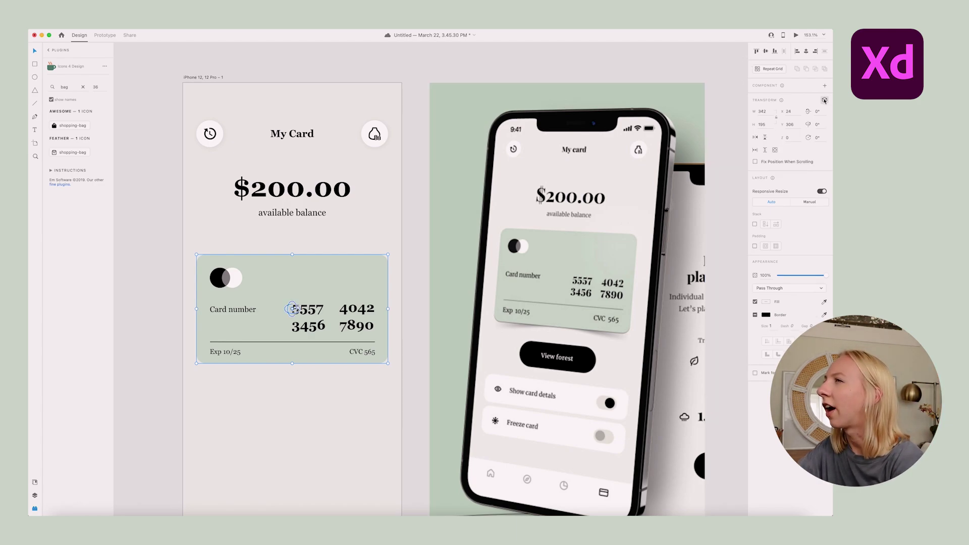
{"action": "mouse_move", "coordinate": [292, 309]}
{"action": "left_mouse_down"}
{"action": "mouse_move", "coordinate": [259, 306]}
{"action": "mouse_move", "coordinate": [297, 310]}
{"action": "left_mouse_up"}
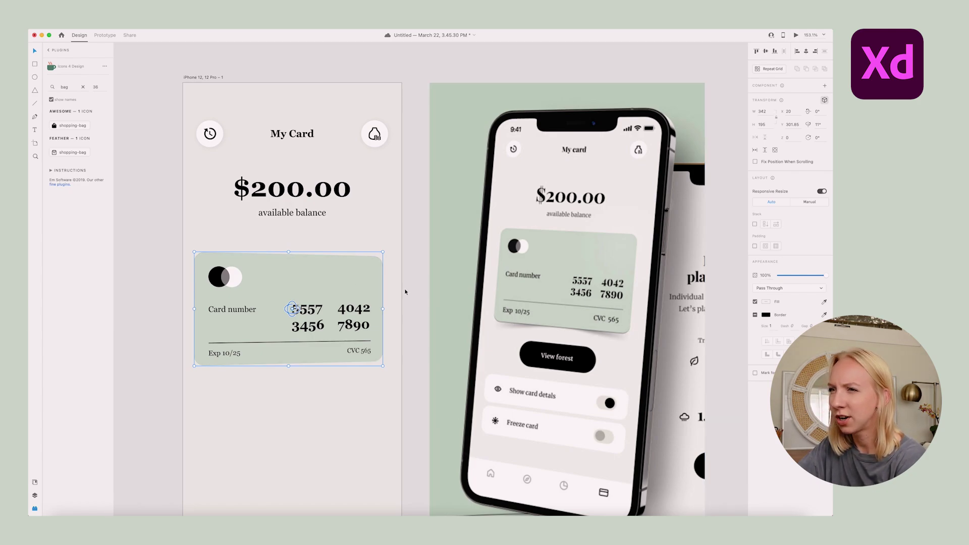
{"action": "left_click_drag", "start_coordinate": [325, 287], "coordinate": [329, 287]}
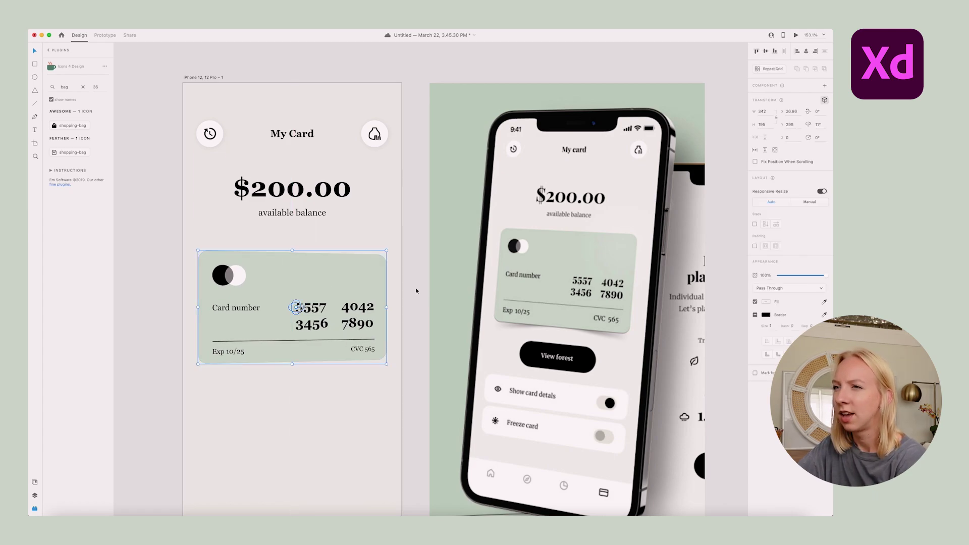
Give the card's background rectangle a soft drop shadow
{"action": "double_click", "coordinate": [328, 287]}
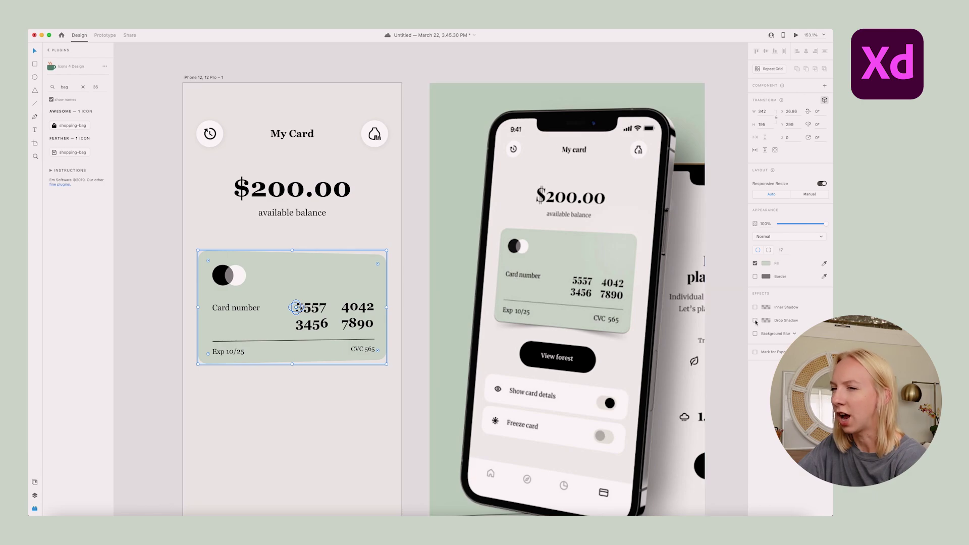
{"action": "left_click", "coordinate": [756, 321]}
{"action": "left_click", "coordinate": [766, 322]}
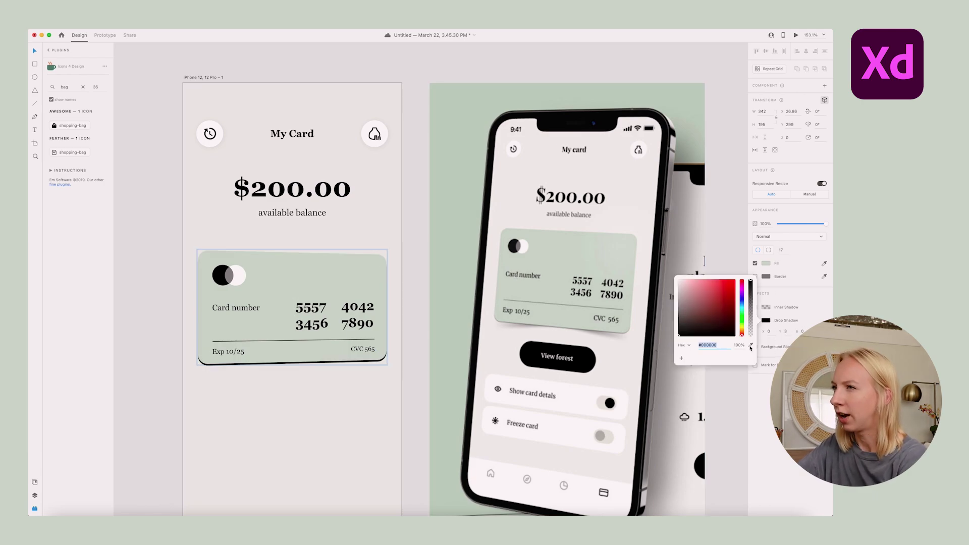
{"action": "key", "text": "Escape"}
{"action": "key", "text": "Escape"}
{"action": "left_click", "coordinate": [416, 296]}
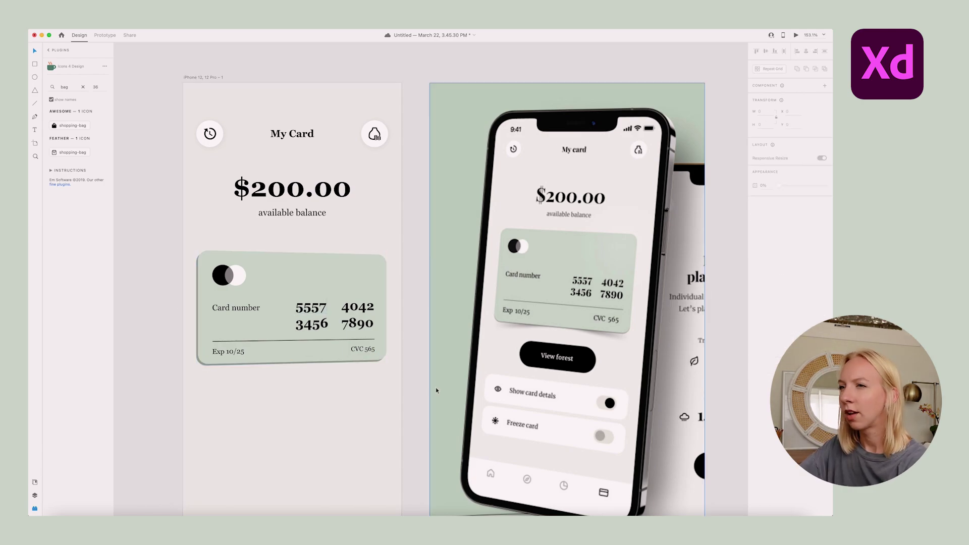
{"action": "scroll", "coordinate": [422, 326], "scroll_direction": "down", "scroll_amount": 5}
{"action": "scroll", "coordinate": [346, 242], "scroll_direction": "up", "scroll_amount": 2}
Move the card group up closer to the balance
{"action": "left_click", "coordinate": [369, 305]}
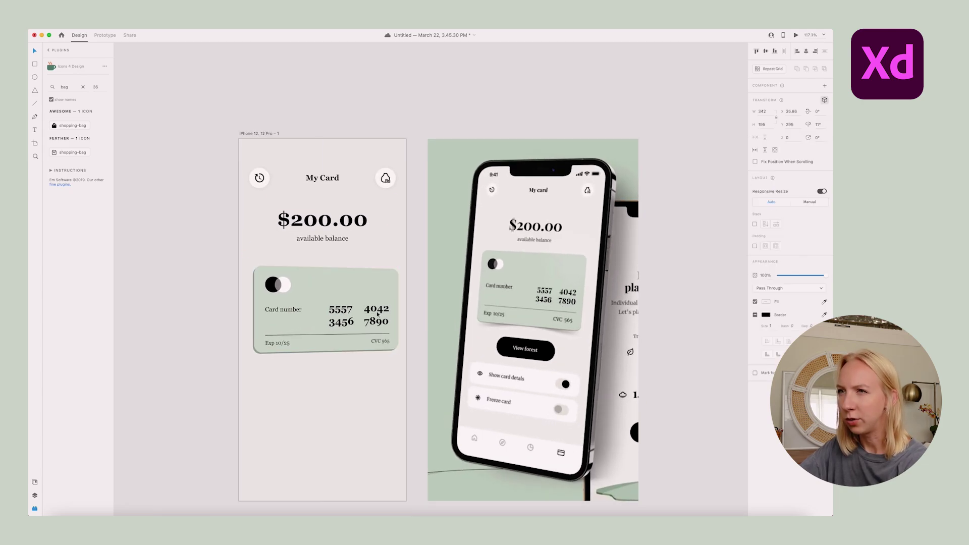
{"action": "left_click_drag", "start_coordinate": [373, 314], "coordinate": [361, 303]}
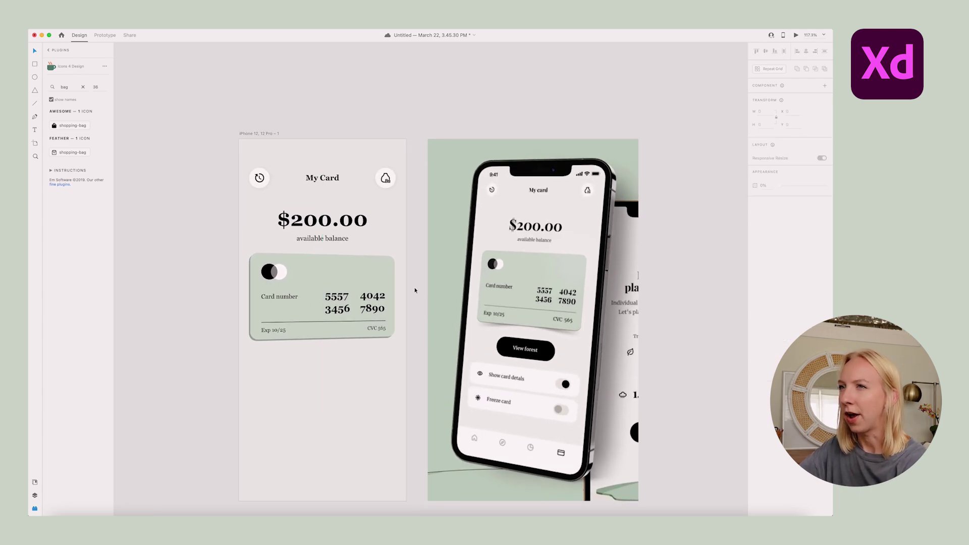
{"action": "key", "text": "Escape"}
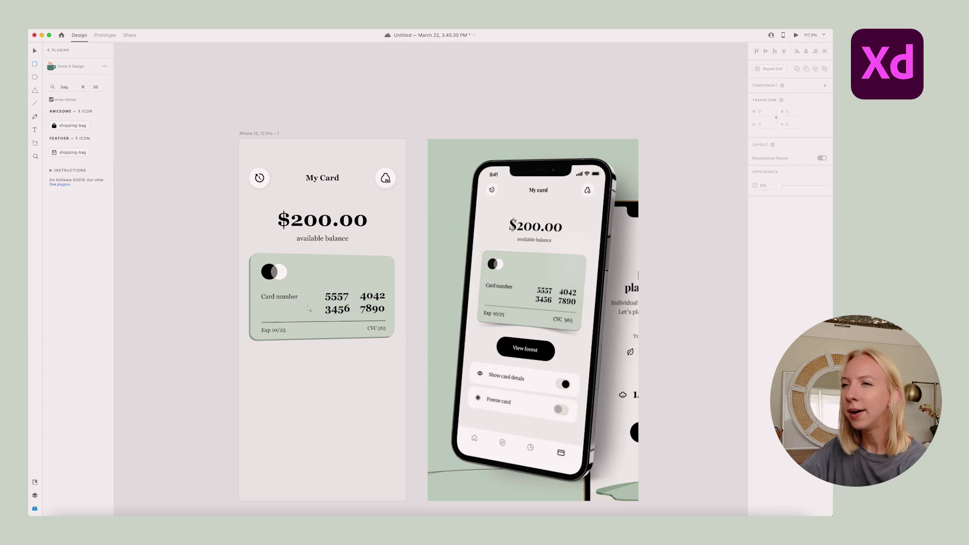
Draw a black, borderless pill-shaped rectangle centred below the card
{"action": "left_click_drag", "start_coordinate": [286, 368], "coordinate": [352, 391]}
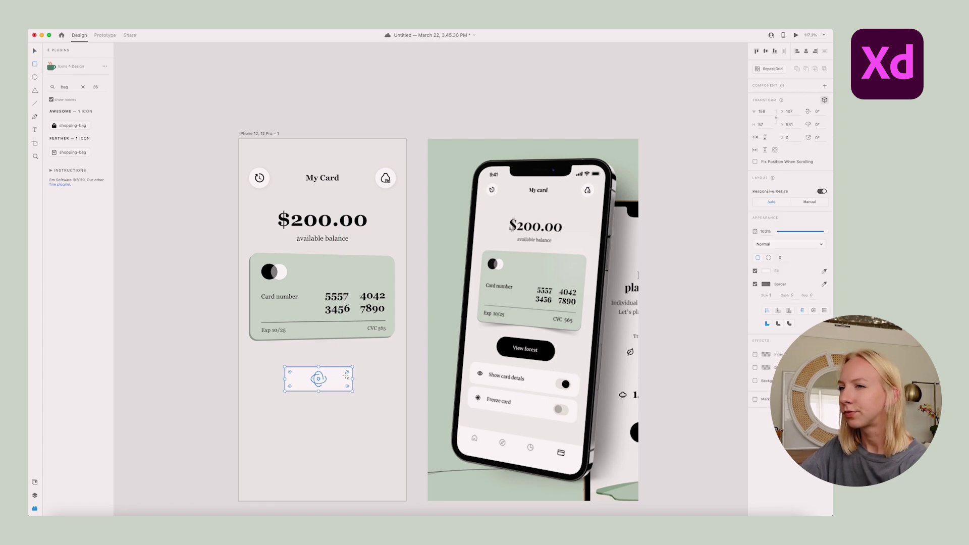
{"action": "left_click", "coordinate": [825, 100]}
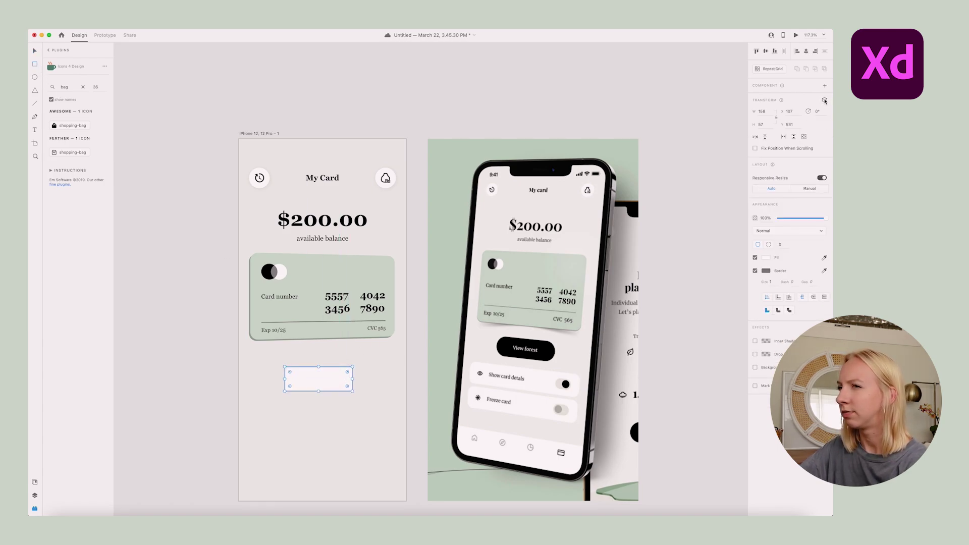
{"action": "left_click", "coordinate": [755, 271]}
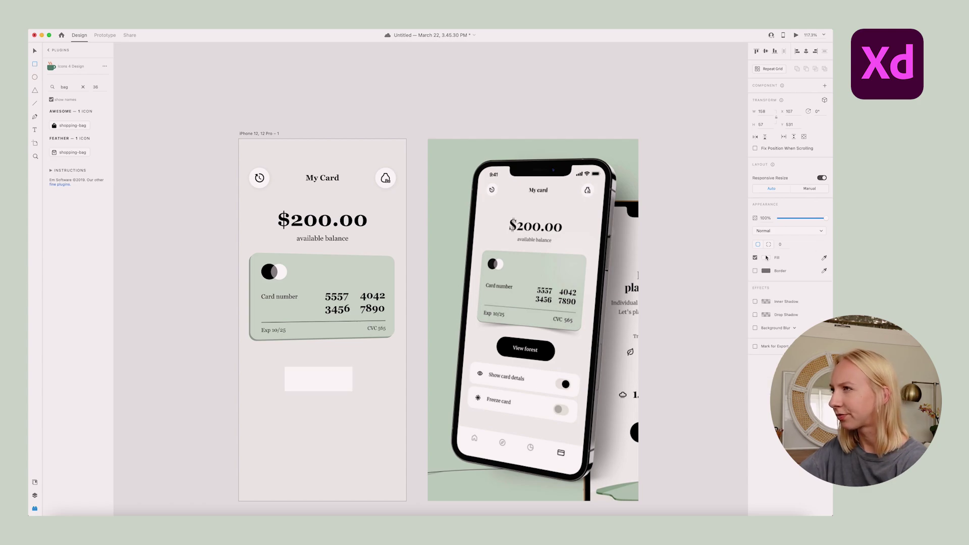
{"action": "left_click", "coordinate": [766, 258]}
{"action": "left_click", "coordinate": [679, 301]}
{"action": "left_click", "coordinate": [347, 375]}
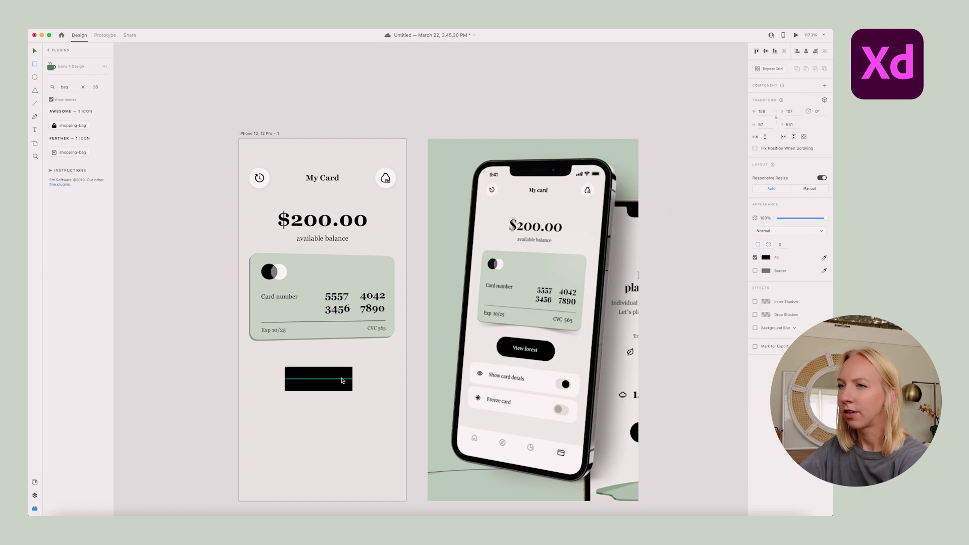
{"action": "left_click_drag", "start_coordinate": [348, 375], "coordinate": [329, 384]}
{"action": "left_click_drag", "start_coordinate": [329, 384], "coordinate": [327, 374]}
Add a 'View forest' text label on the pill and make it white
{"action": "key", "text": "t"}
{"action": "left_click", "coordinate": [323, 370]}
{"action": "type", "text": "View forest"}
{"action": "key", "text": "Escape"}
{"action": "left_click", "coordinate": [765, 324]}
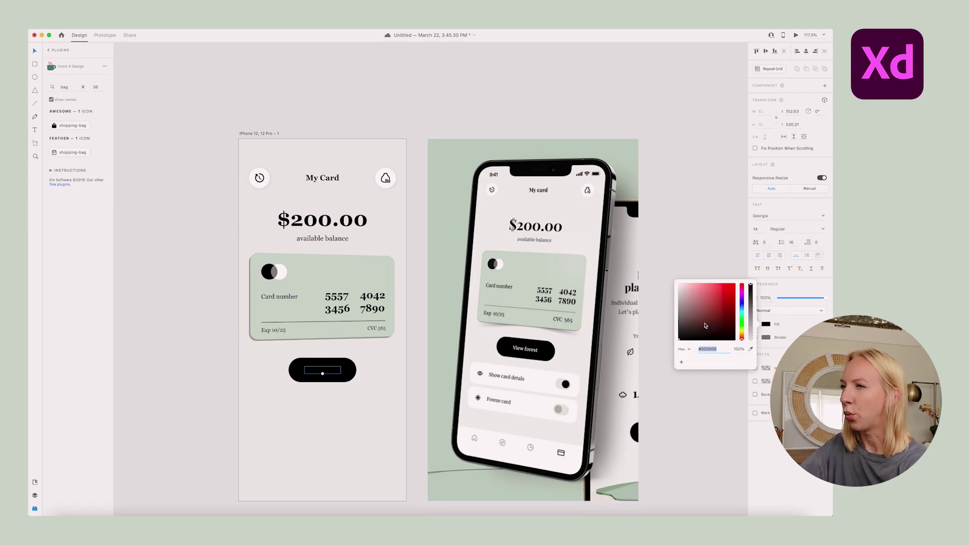
{"action": "left_click_drag", "start_coordinate": [696, 303], "coordinate": [613, 197]}
Fix the 'View forest' text, centre-align it, and centre it on the pill
{"action": "double_click", "coordinate": [323, 371]}
{"action": "type", "text": "View forest"}
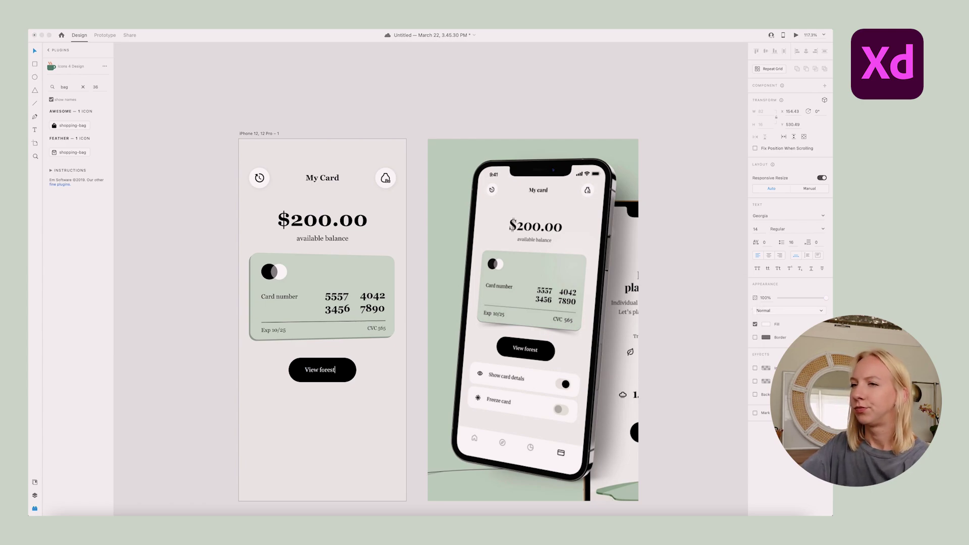
{"action": "left_click", "coordinate": [770, 256]}
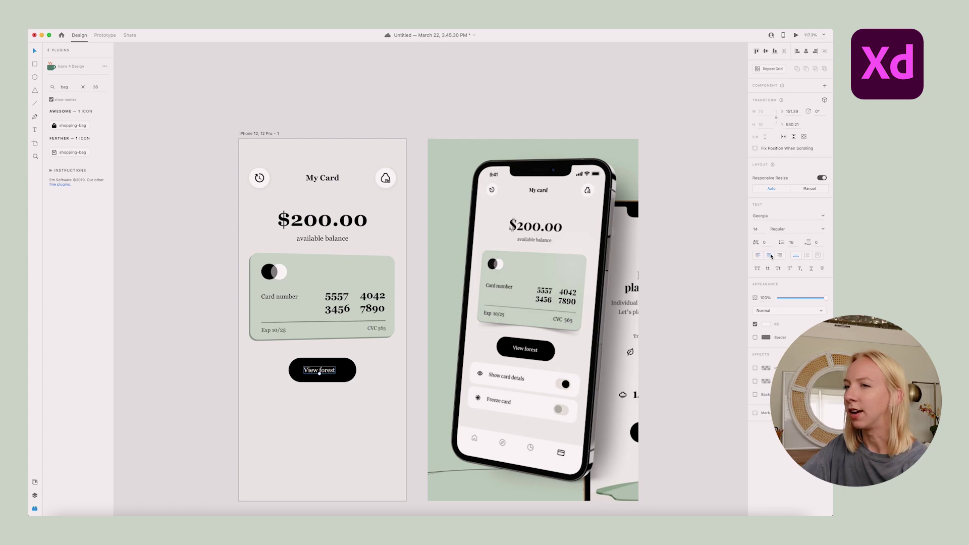
{"action": "key", "text": "Escape"}
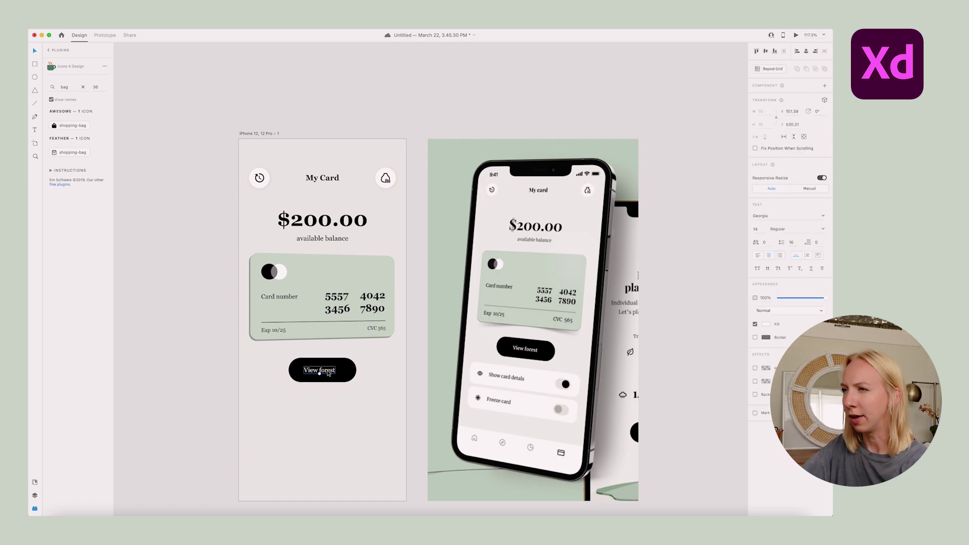
{"action": "left_click_drag", "start_coordinate": [326, 374], "coordinate": [330, 374]}
{"action": "left_click", "coordinate": [378, 374]}
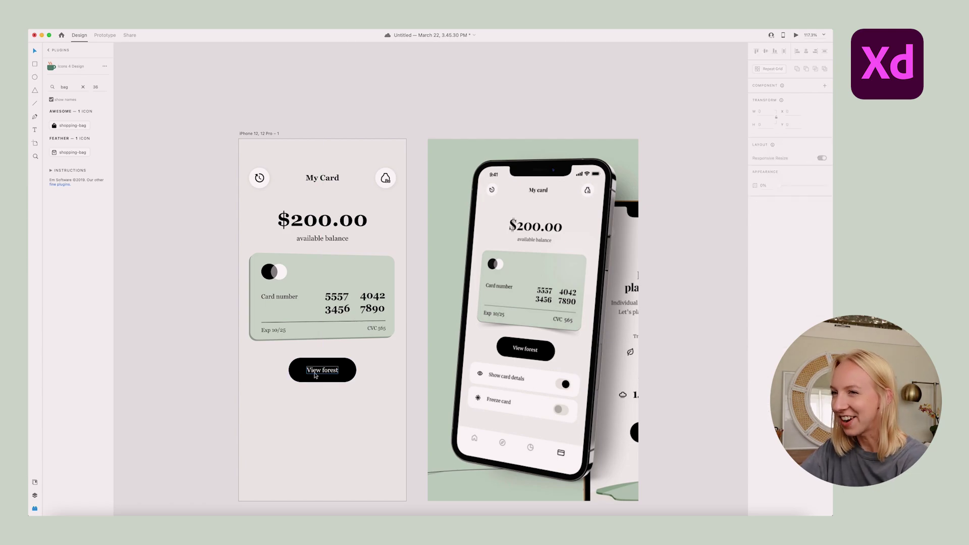
{"action": "scroll", "coordinate": [315, 373], "scroll_direction": "up", "scroll_amount": 5}
{"action": "scroll", "coordinate": [351, 375], "scroll_direction": "down", "scroll_amount": 5}
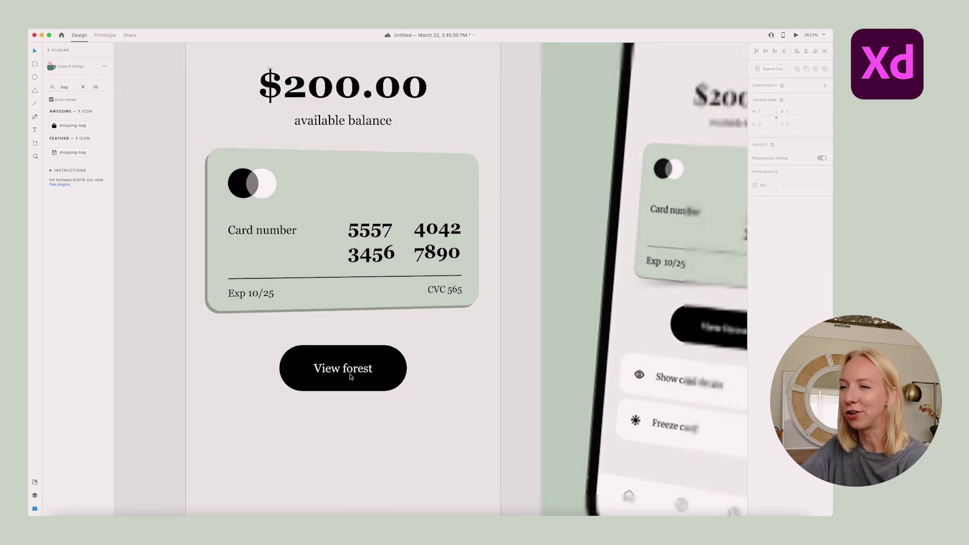
{"action": "scroll", "coordinate": [366, 376], "scroll_direction": "down", "scroll_amount": 2}
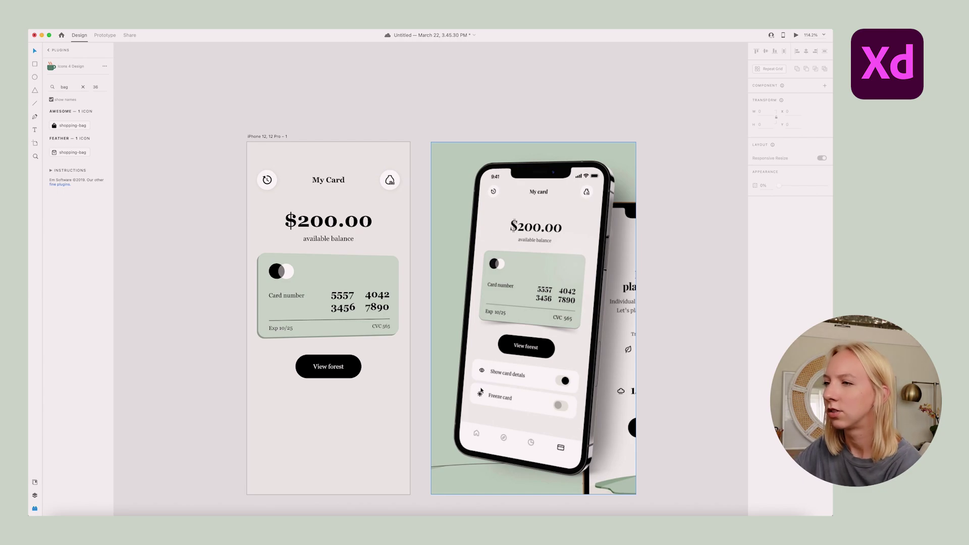
Draw a wide rounded rectangle 69 high below the View forest button
{"action": "left_click_drag", "start_coordinate": [257, 412], "coordinate": [401, 431]}
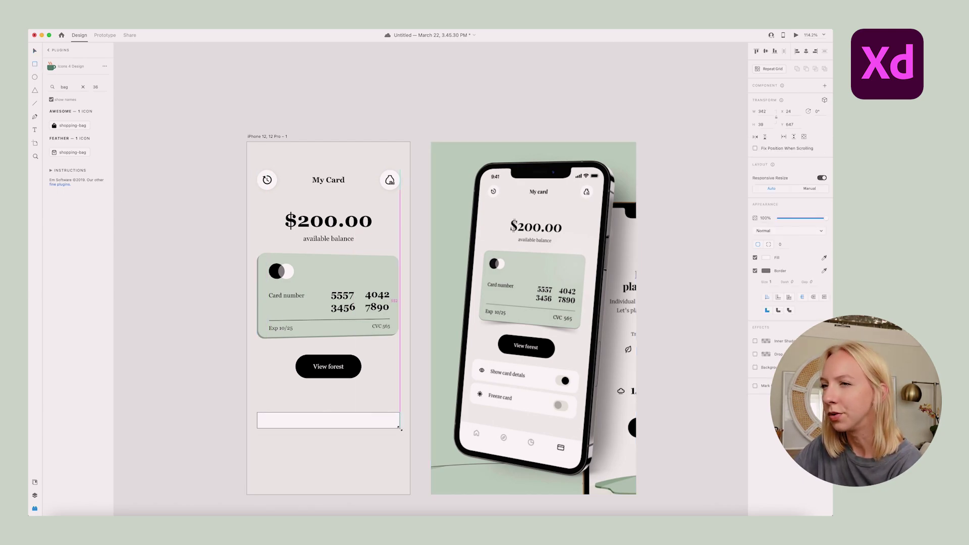
{"action": "left_click_drag", "start_coordinate": [328, 428], "coordinate": [329, 435]}
{"action": "left_click", "coordinate": [762, 124]}
{"action": "type", "text": "69"}
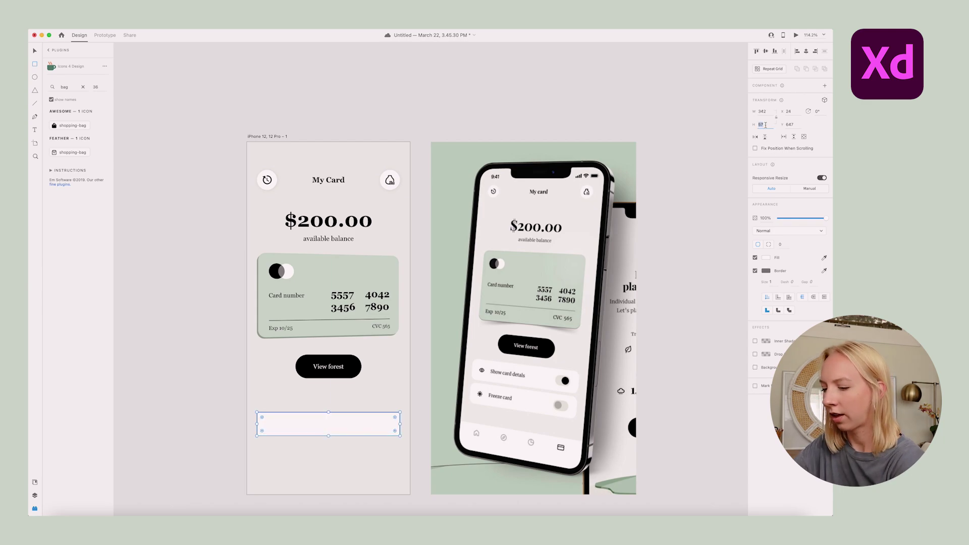
{"action": "key", "text": "Return"}
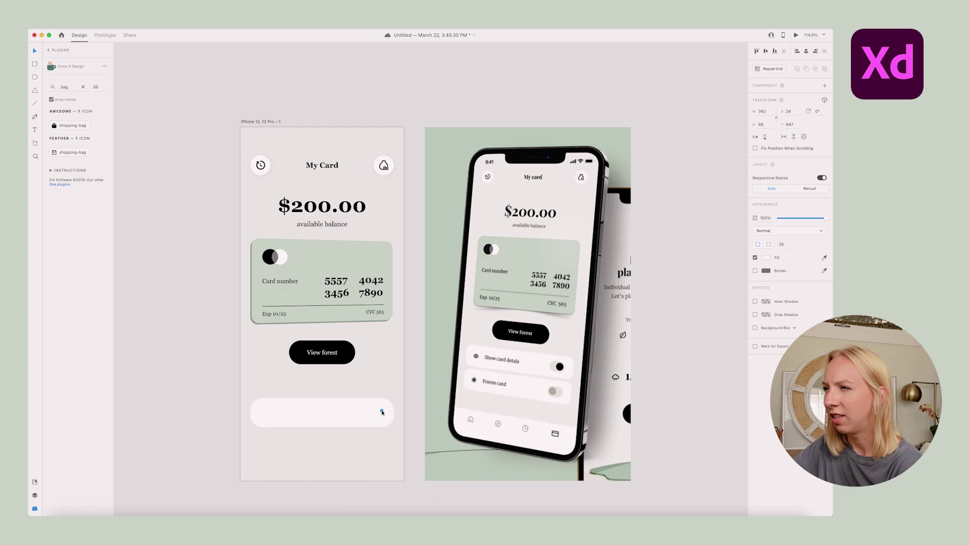
{"action": "left_click_drag", "start_coordinate": [382, 412], "coordinate": [386, 410]}
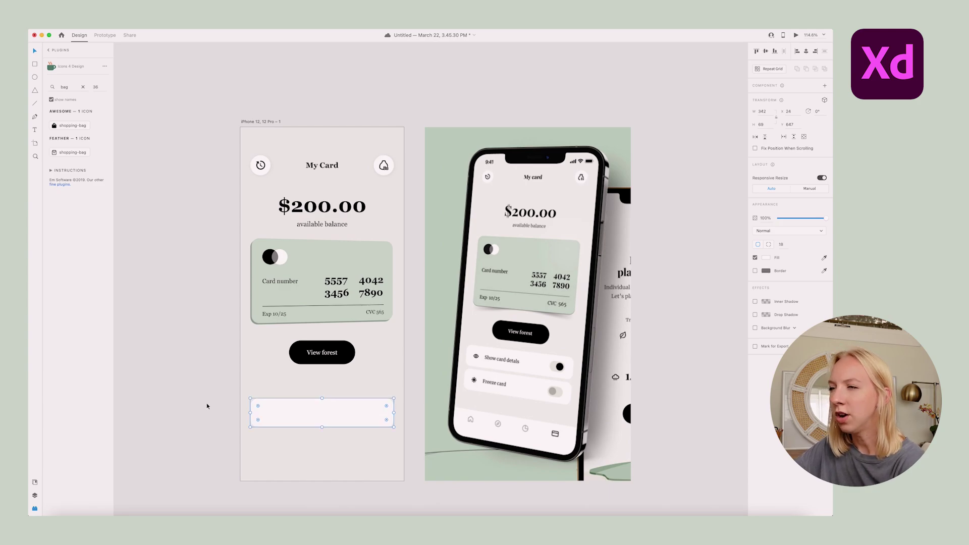
{"action": "left_click", "coordinate": [184, 401]}
Paste a text copy into the rectangle, change it to 'Show card details', and nudge it right
{"action": "scroll", "coordinate": [283, 387], "scroll_direction": "up", "scroll_amount": 3}
{"action": "type", "text": "Exp 10/25"}
{"action": "left_click_drag", "start_coordinate": [262, 336], "coordinate": [262, 392]}
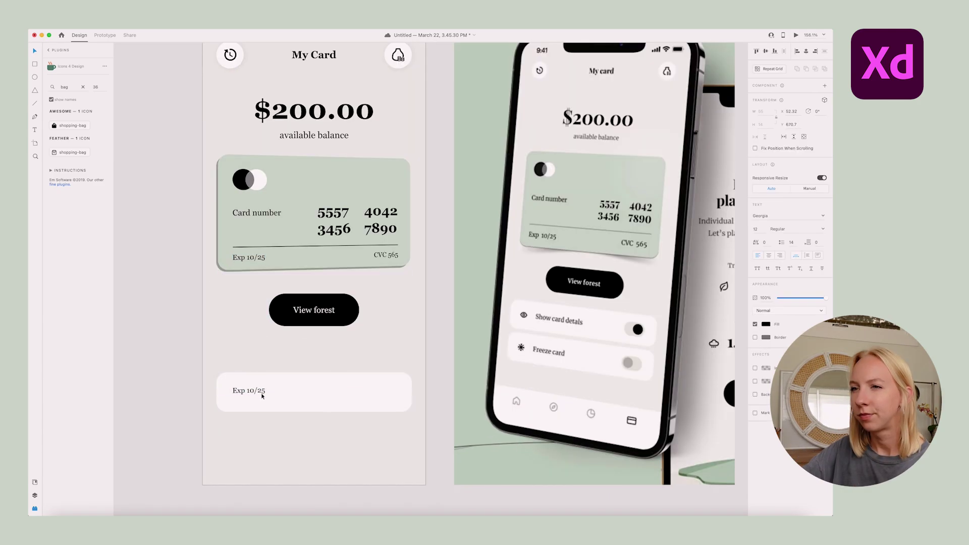
{"action": "double_click", "coordinate": [262, 391]}
{"action": "type", "text": "Sg"}
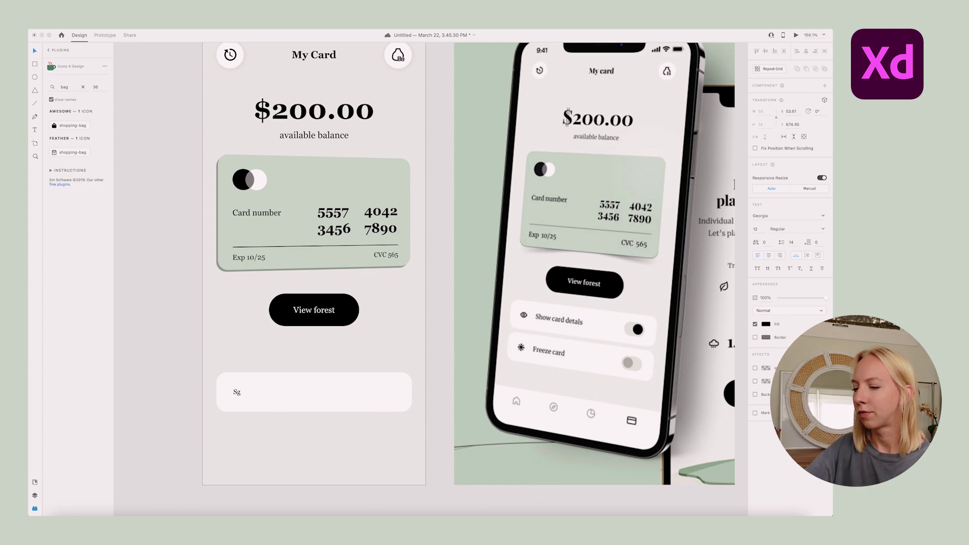
{"action": "type", "text": "ow card deti"}
{"action": "key", "text": "BackSpace"}
{"action": "type", "text": "ails"}
{"action": "key", "text": "Escape"}
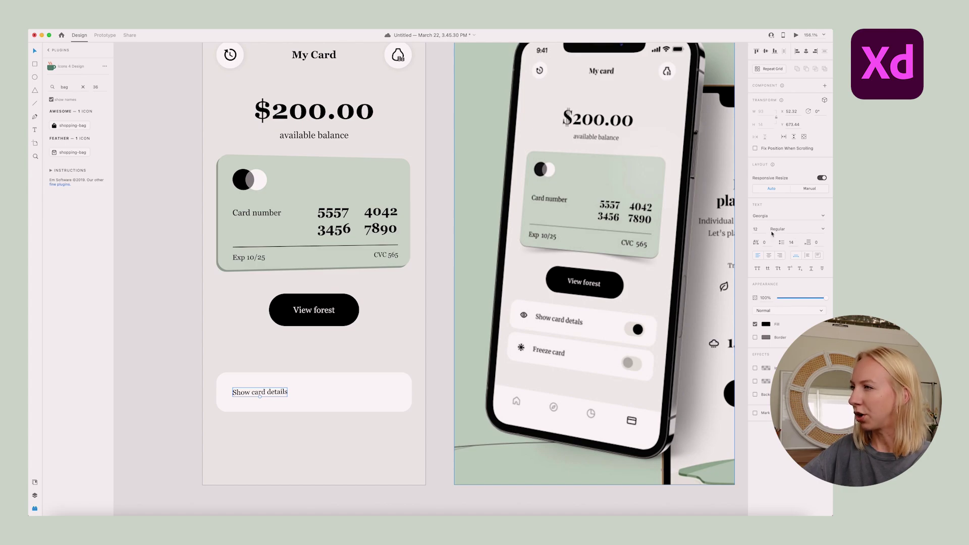
{"action": "left_click_drag", "start_coordinate": [271, 394], "coordinate": [275, 394]}
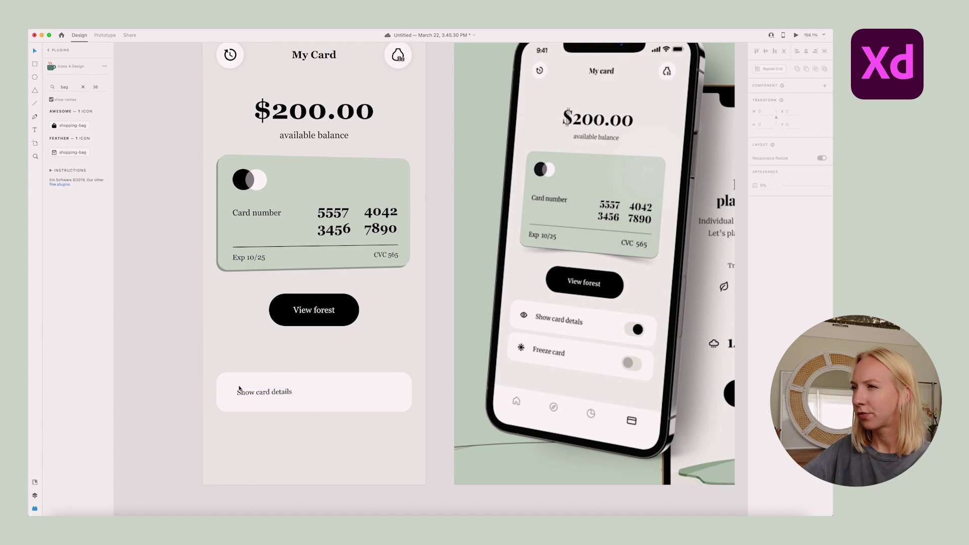
{"action": "scroll", "coordinate": [228, 401], "scroll_direction": "up", "scroll_amount": 5}
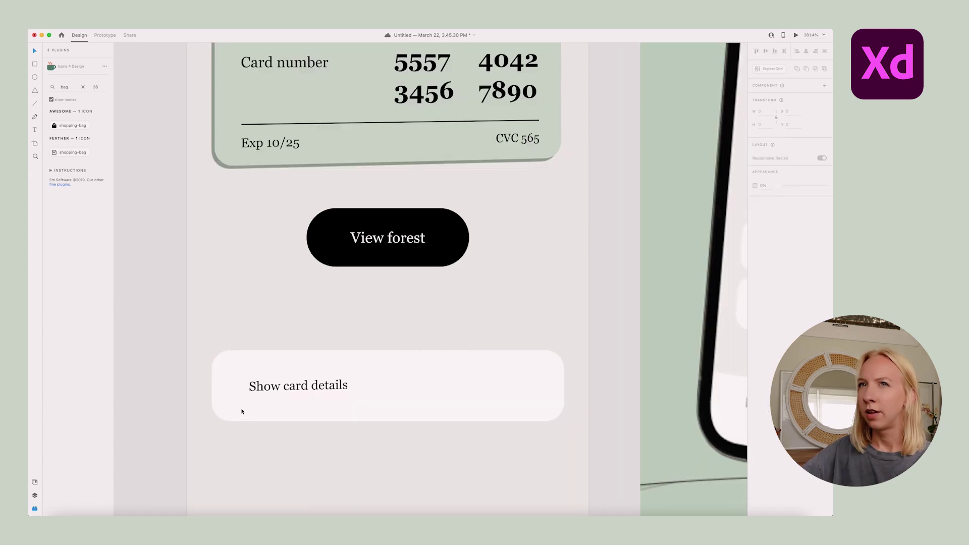
Insert an eye icon beside the label and set its border to 1
{"action": "left_click", "coordinate": [65, 87]}
{"action": "type", "text": "eye"}
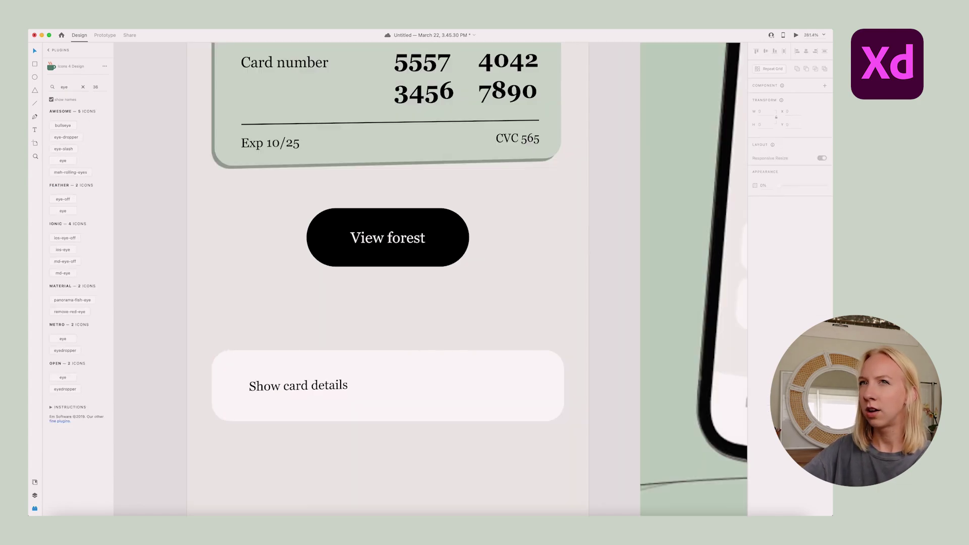
{"action": "scroll", "coordinate": [185, 388], "scroll_direction": "up", "scroll_amount": 10}
{"action": "left_click", "coordinate": [62, 211]}
{"action": "left_click_drag", "start_coordinate": [565, 343], "coordinate": [457, 403]}
{"action": "left_click", "coordinate": [770, 305]}
{"action": "type", "text": "1"}
{"action": "key", "text": "Return"}
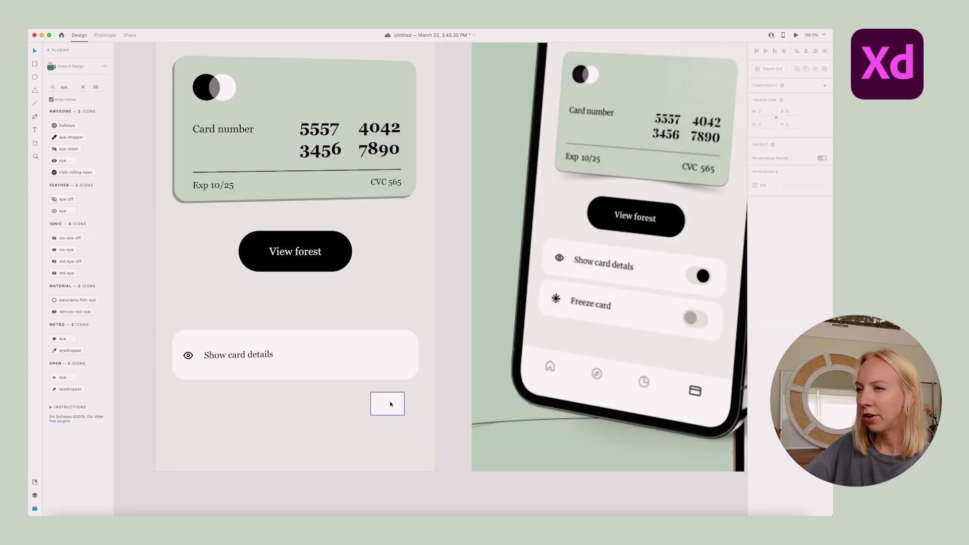
Place the toggle track at the row's right end and add a 22×22 black knob
{"action": "left_click", "coordinate": [386, 408]}
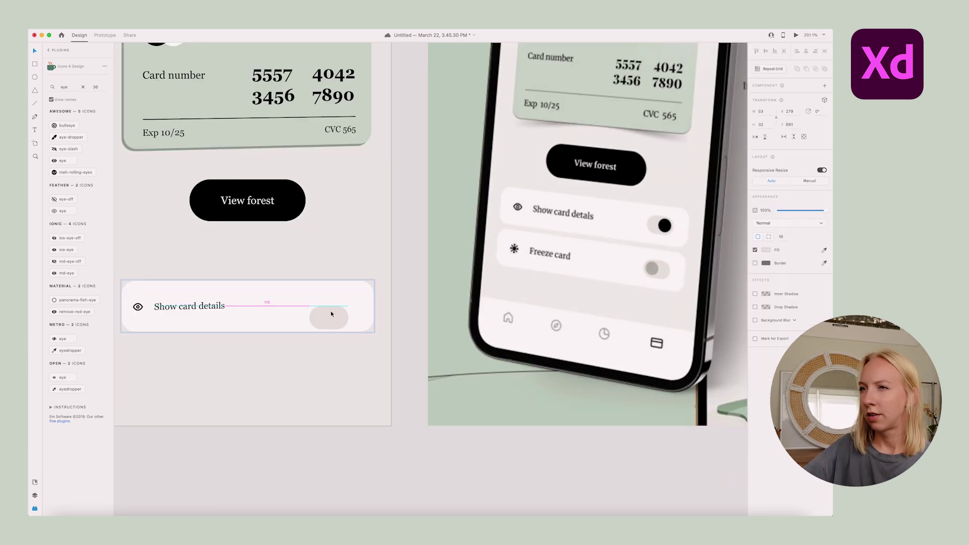
{"action": "left_click_drag", "start_coordinate": [329, 306], "coordinate": [356, 306]}
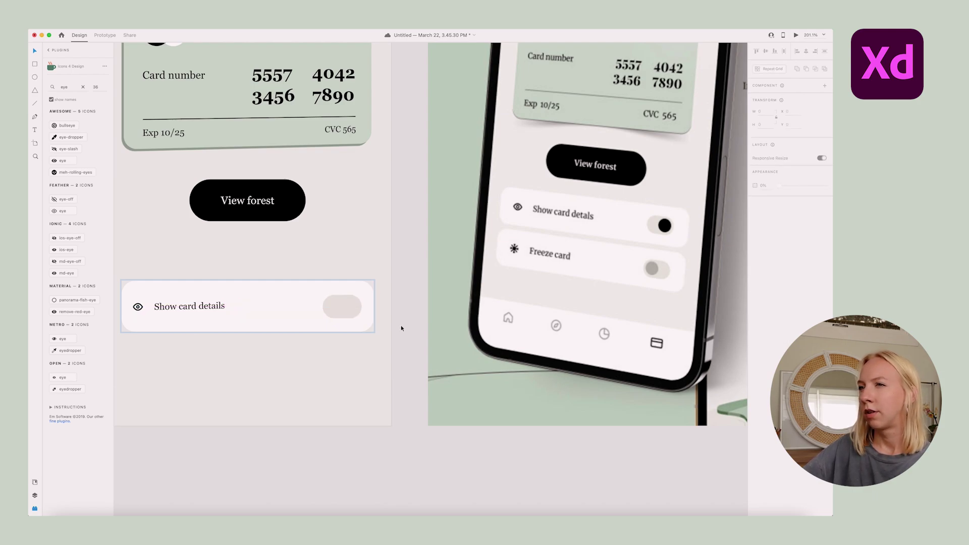
{"action": "scroll", "coordinate": [358, 311], "scroll_direction": "up", "scroll_amount": 5}
{"action": "key", "text": "e"}
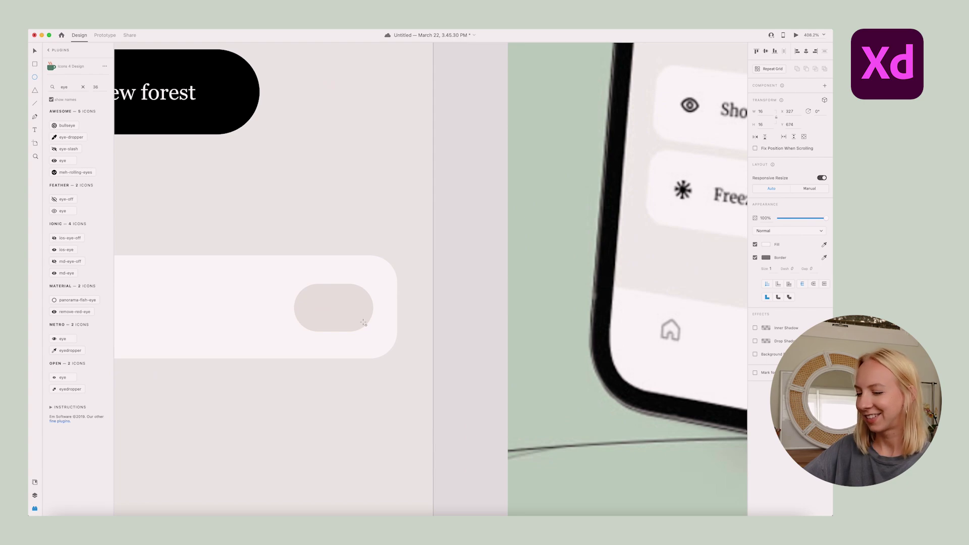
{"action": "left_click_drag", "start_coordinate": [363, 321], "coordinate": [339, 295]}
{"action": "key", "text": "super+z"}
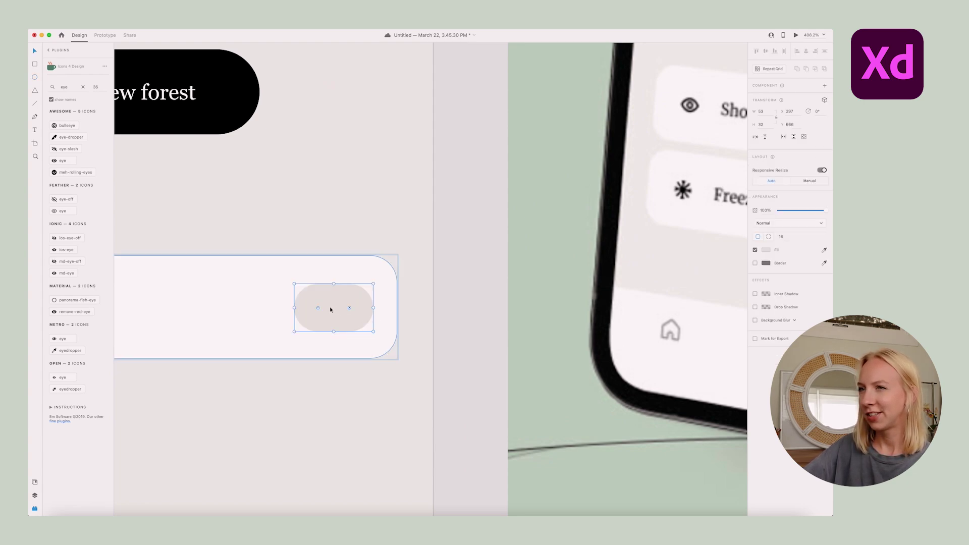
{"action": "key", "text": "super+shift+z"}
{"action": "scroll", "coordinate": [378, 320], "scroll_direction": "up", "scroll_amount": 3}
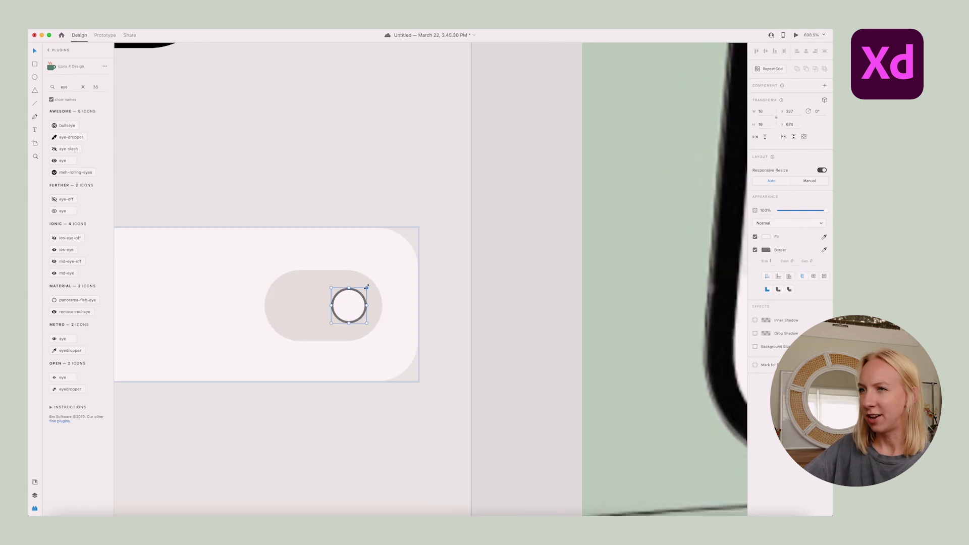
{"action": "left_click_drag", "start_coordinate": [368, 283], "coordinate": [380, 276]}
{"action": "left_click", "coordinate": [766, 237]}
{"action": "left_click", "coordinate": [681, 262]}
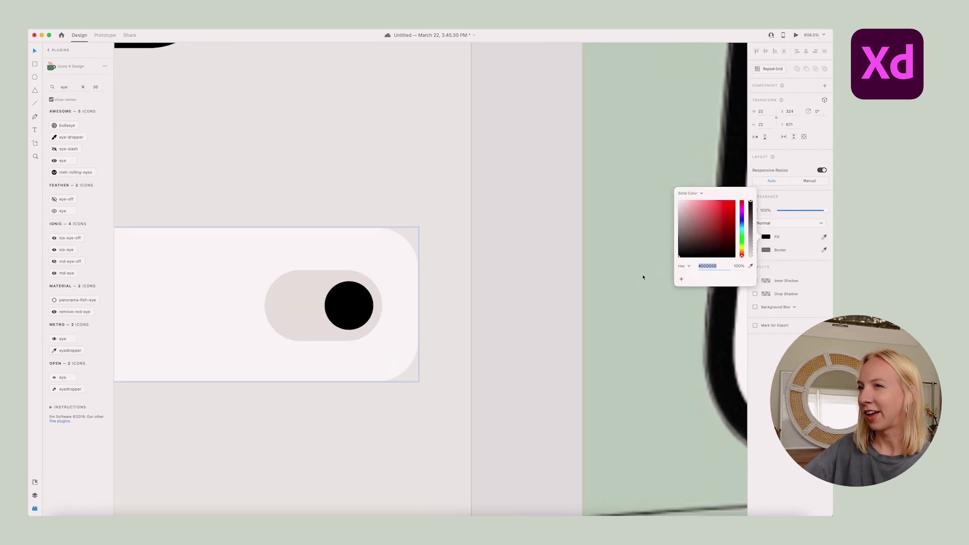
{"action": "left_click", "coordinate": [466, 331]}
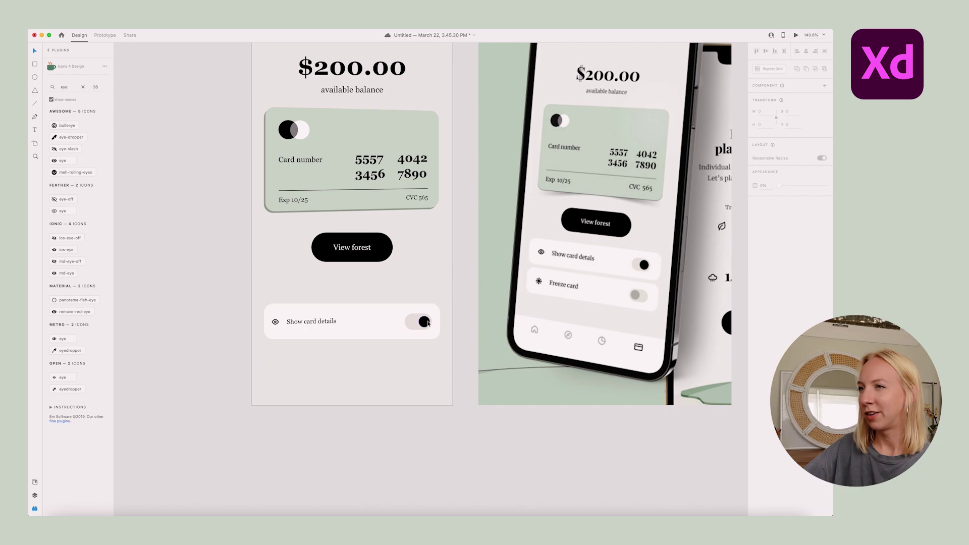
Make the toggle a main component with a Default State and a new state named 'Off'
{"action": "scroll", "coordinate": [433, 364], "scroll_direction": "down", "scroll_amount": 2}
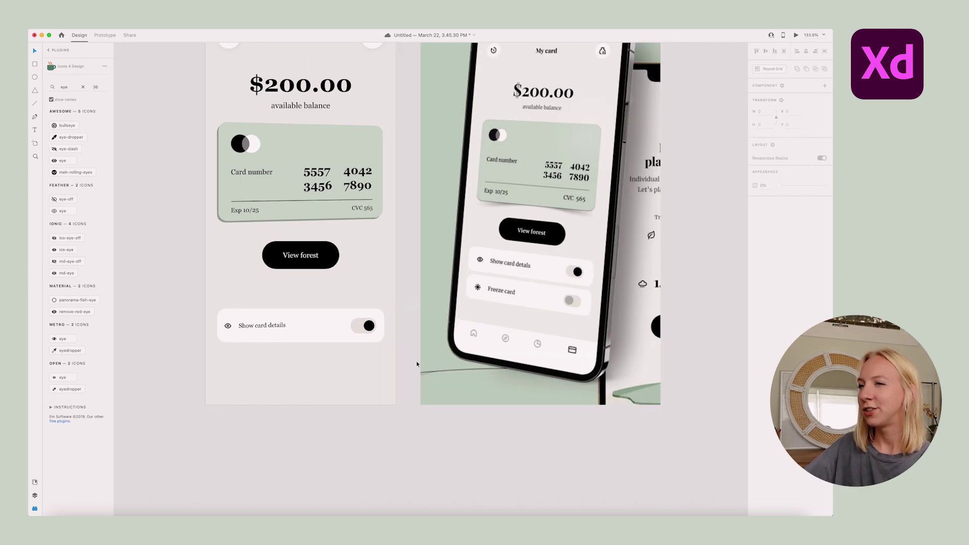
{"action": "double_click", "coordinate": [361, 327]}
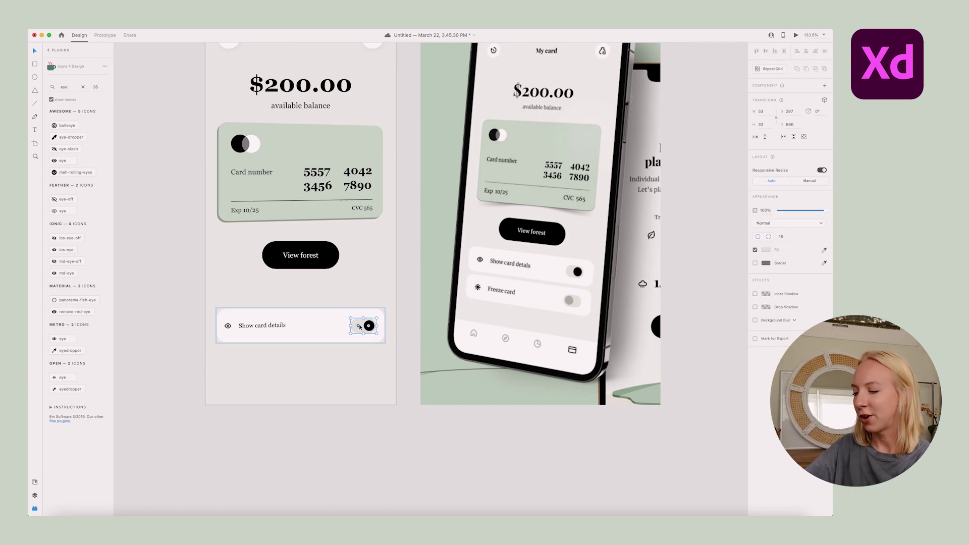
{"action": "key", "text": "super+k"}
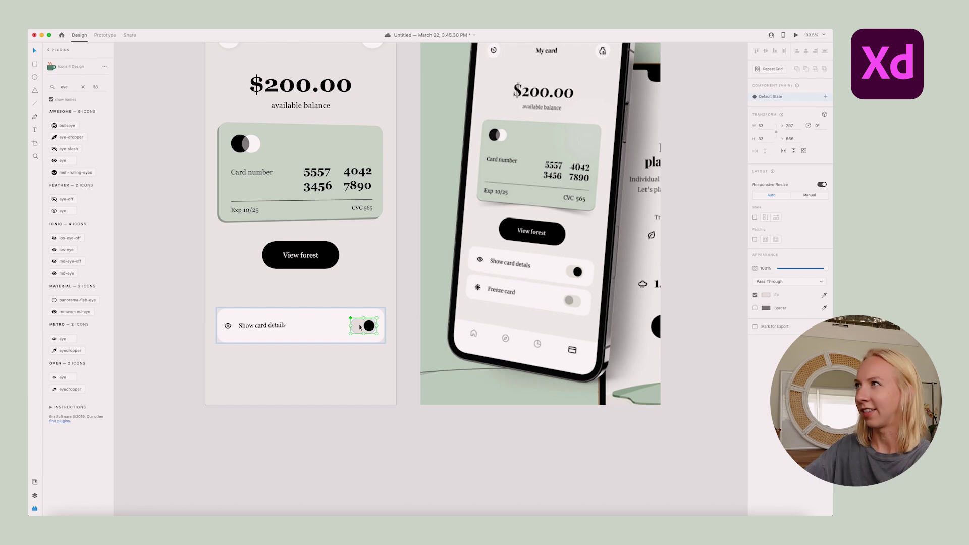
{"action": "left_click", "coordinate": [828, 98]}
{"action": "left_click", "coordinate": [795, 102]}
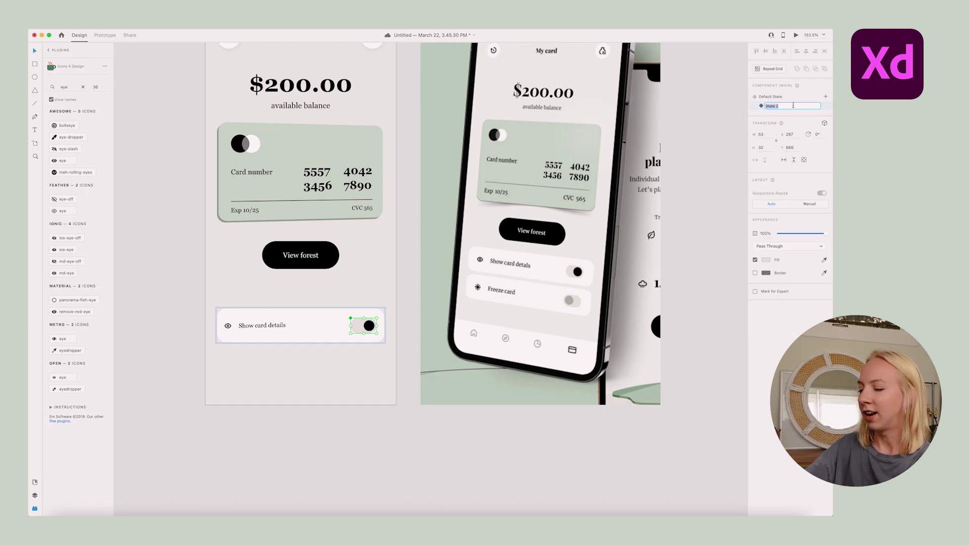
{"action": "type", "text": "Off"}
{"action": "key", "text": "Return"}
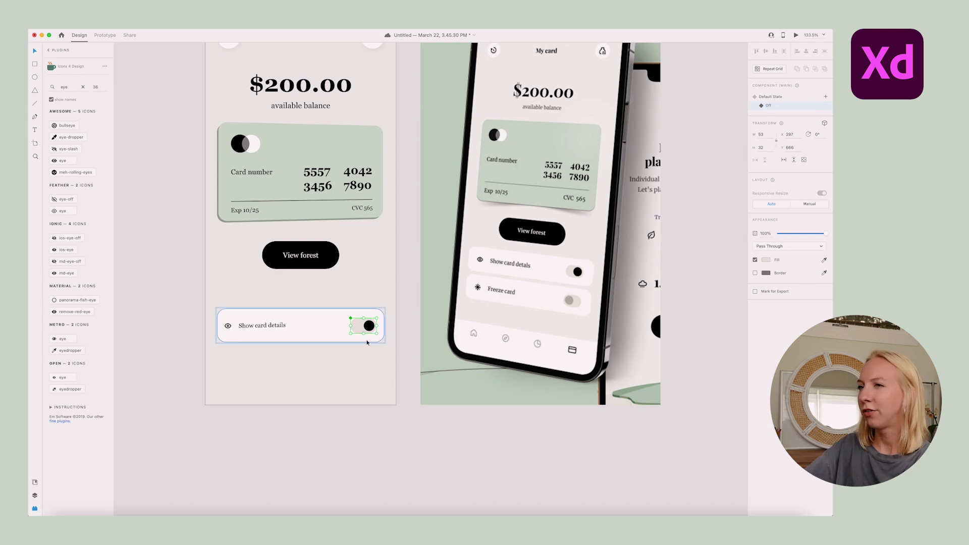
{"action": "scroll", "coordinate": [232, 342], "scroll_direction": "up", "scroll_amount": 5}
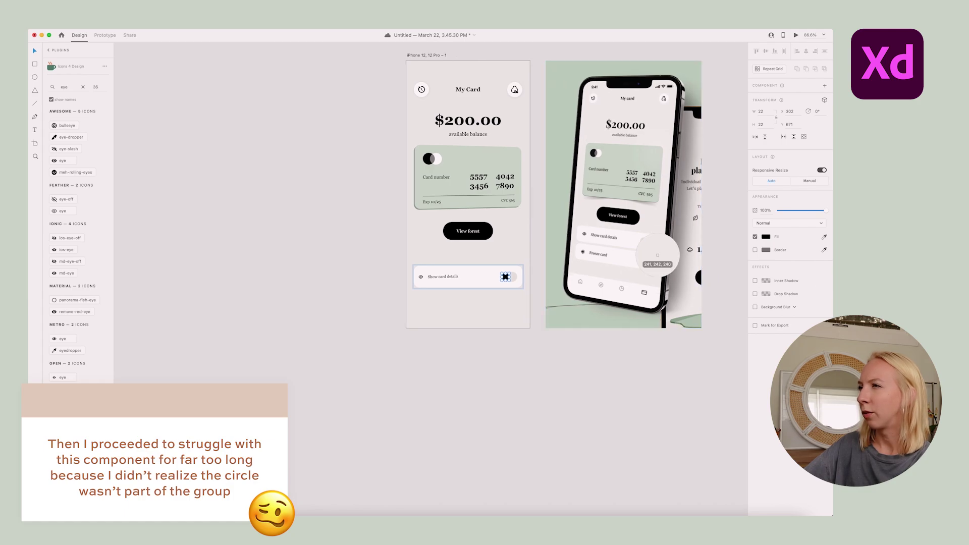
{"action": "scroll", "coordinate": [528, 271], "scroll_direction": "up", "scroll_amount": 5}
Shift the toggle slightly right and move its knob to the track's right end
{"action": "left_click", "coordinate": [490, 290]}
{"action": "left_click_drag", "start_coordinate": [489, 290], "coordinate": [500, 282]}
{"action": "scroll", "coordinate": [500, 282], "scroll_direction": "up", "scroll_amount": 5}
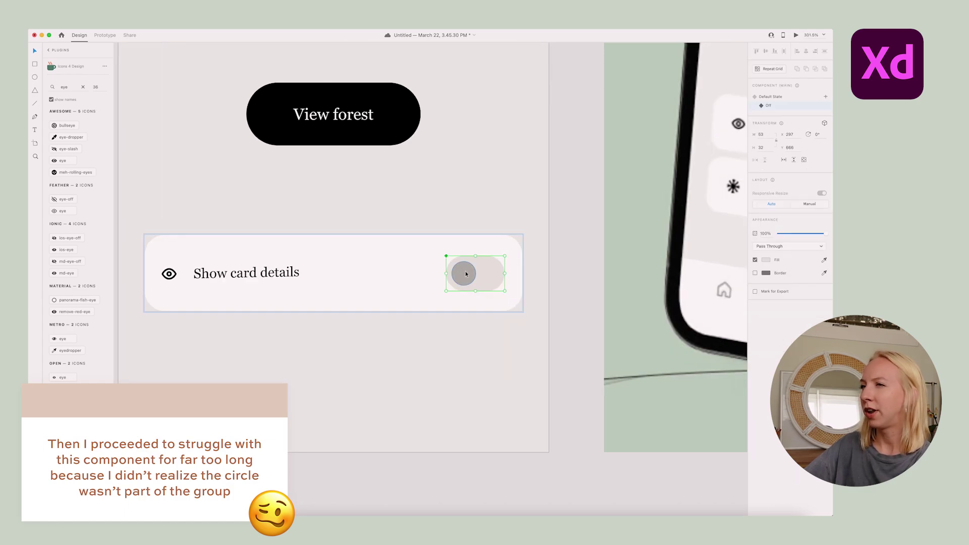
{"action": "double_click", "coordinate": [461, 274]}
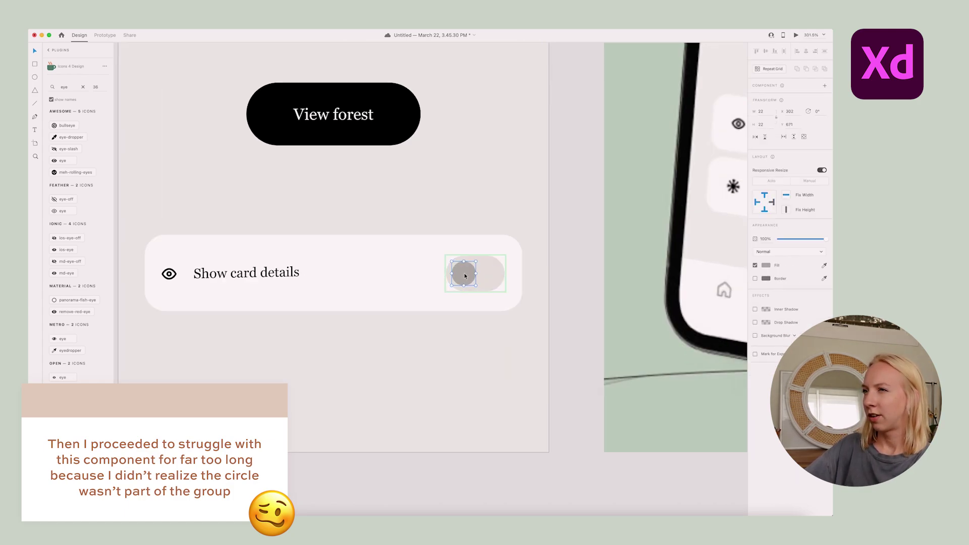
{"action": "left_click_drag", "start_coordinate": [464, 276], "coordinate": [487, 275]}
{"action": "left_click", "coordinate": [766, 265]}
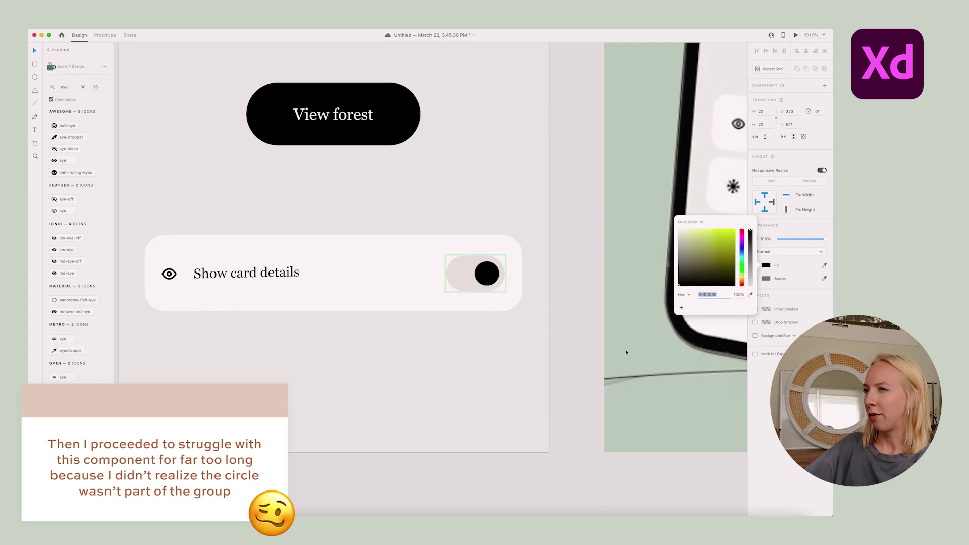
{"action": "key", "text": "Escape"}
{"action": "left_click", "coordinate": [460, 274]}
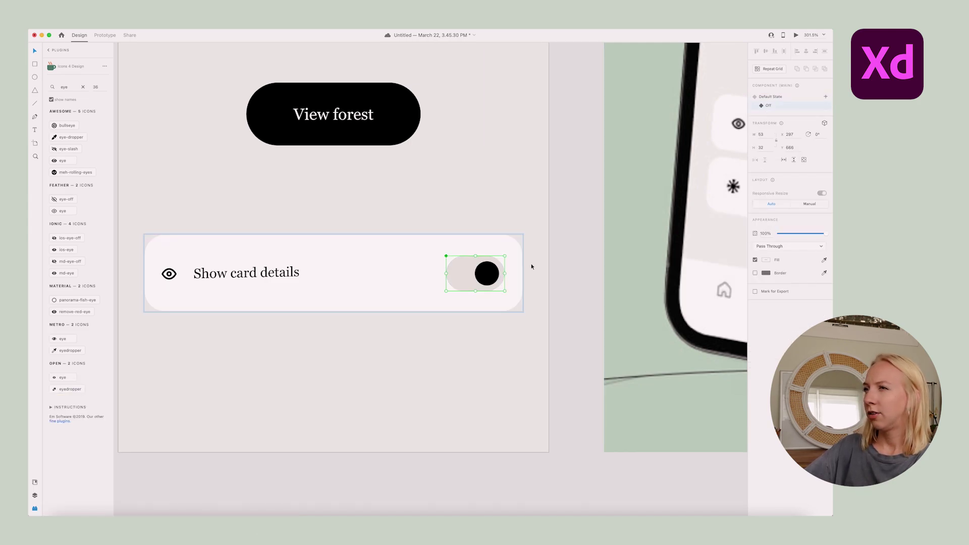
{"action": "double_click", "coordinate": [477, 276]}
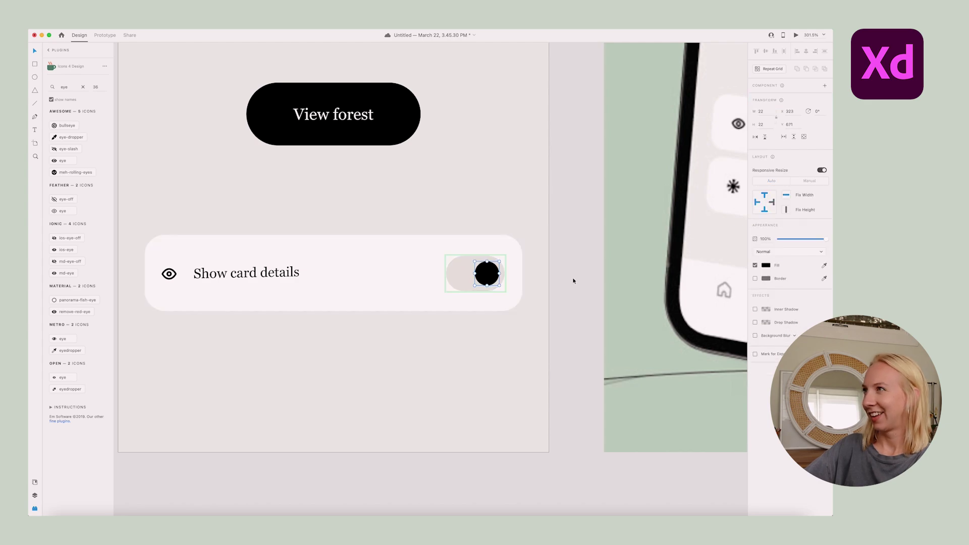
{"action": "key", "text": "Escape"}
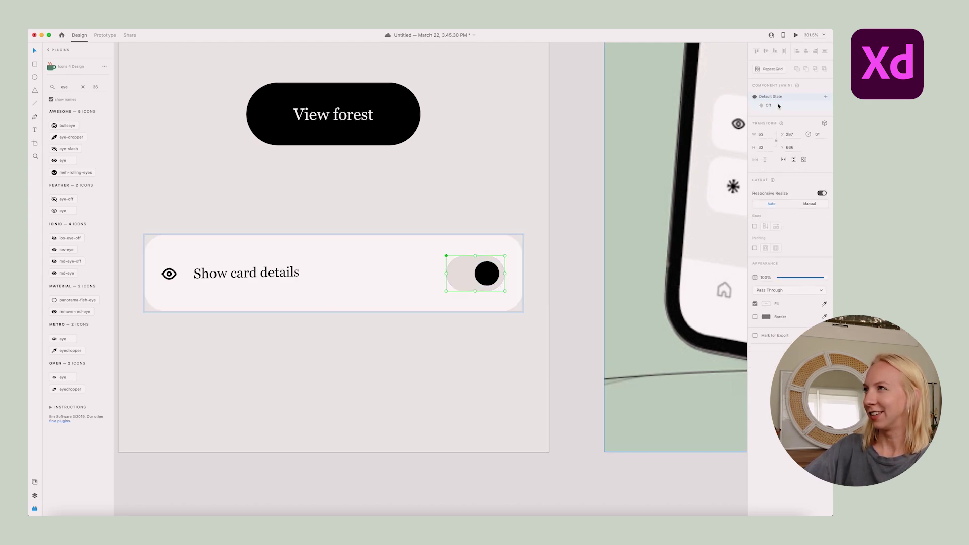
Move the Off state's knob to the left end of the track
{"action": "double_click", "coordinate": [487, 273]}
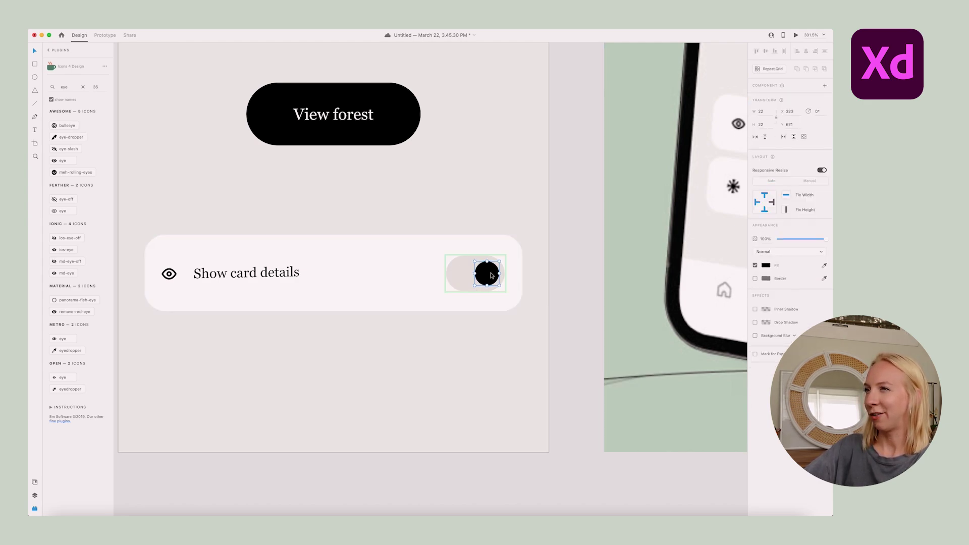
{"action": "left_click_drag", "start_coordinate": [487, 273], "coordinate": [468, 276]}
{"action": "key", "text": "super+z"}
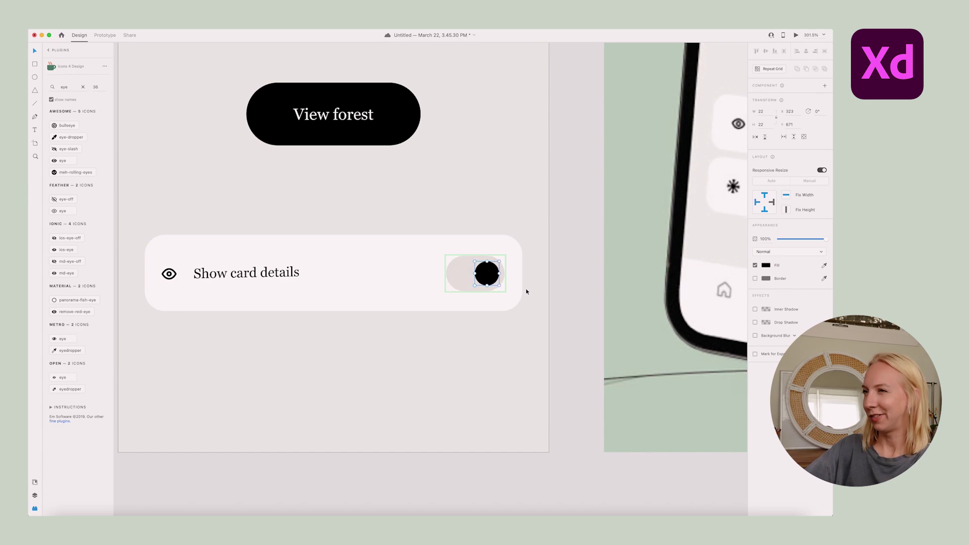
{"action": "scroll", "coordinate": [479, 267], "scroll_direction": "up", "scroll_amount": 5}
{"action": "left_click_drag", "start_coordinate": [479, 261], "coordinate": [423, 261]}
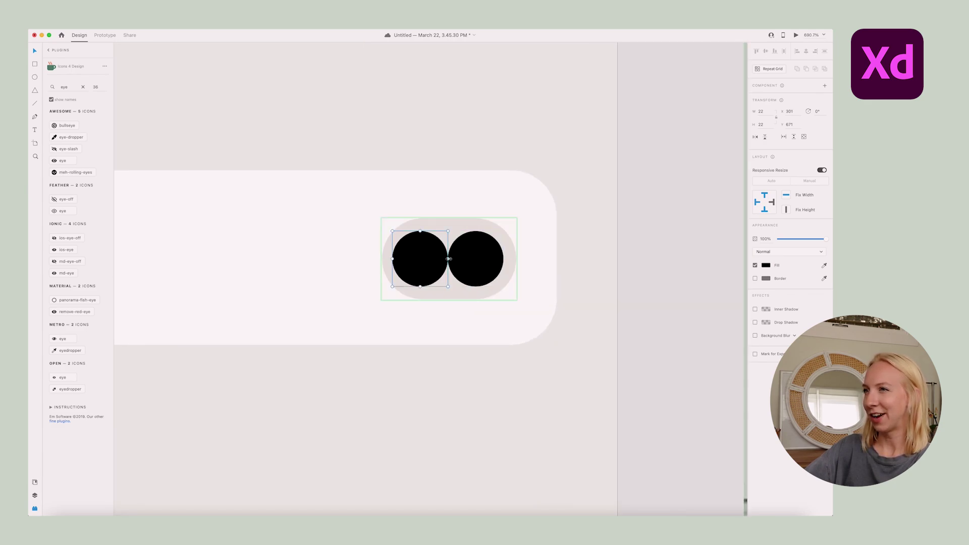
{"action": "left_click", "coordinate": [486, 260]}
{"action": "key", "text": "Delete"}
{"action": "left_click", "coordinate": [436, 260]}
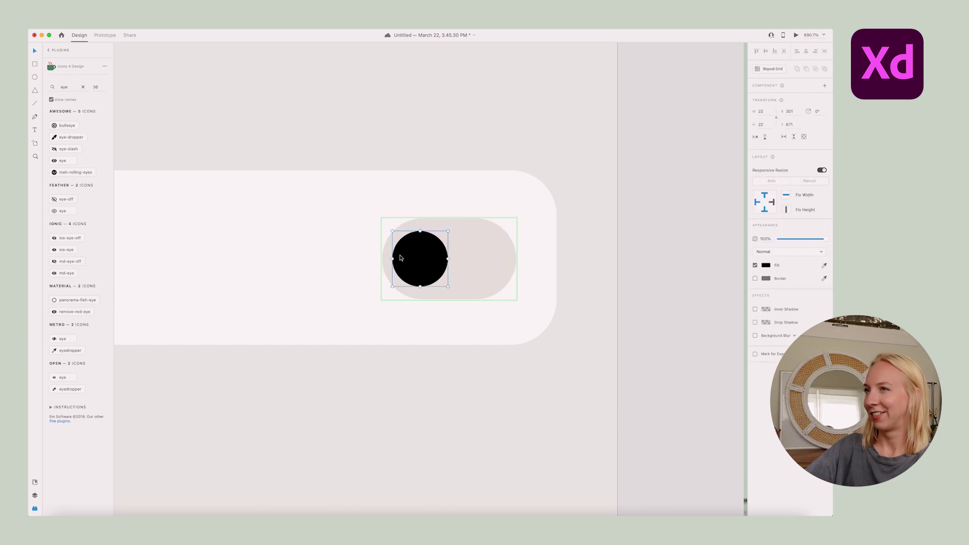
{"action": "key", "text": "Right"}
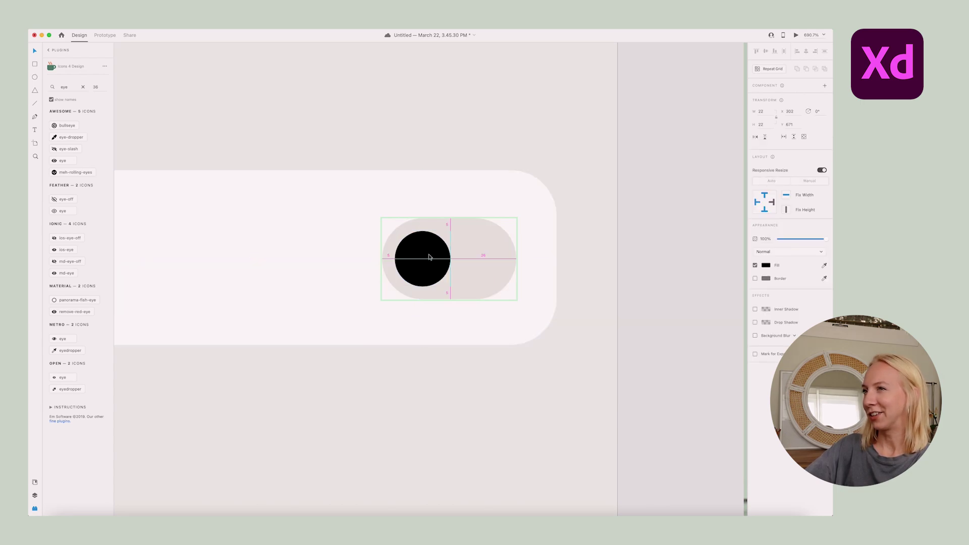
Fill the Off state's knob grey #6C6C6C
{"action": "left_click", "coordinate": [647, 284]}
{"action": "left_click", "coordinate": [426, 262]}
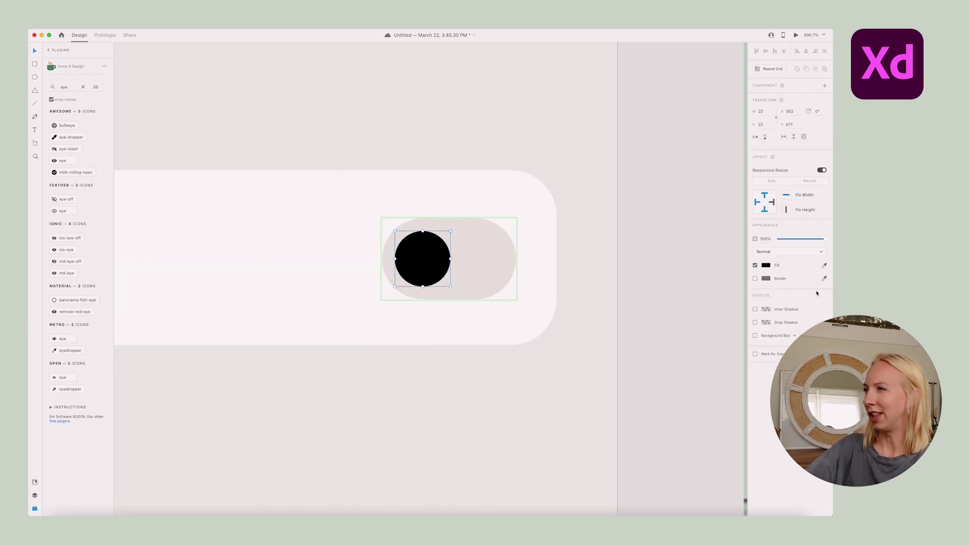
{"action": "left_click", "coordinate": [771, 271]}
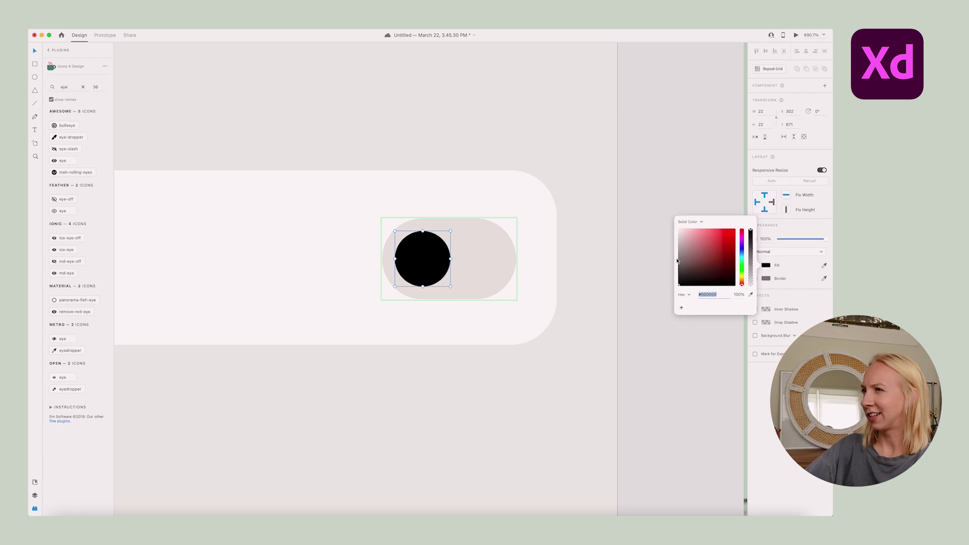
{"action": "left_click_drag", "start_coordinate": [694, 260], "coordinate": [665, 264]}
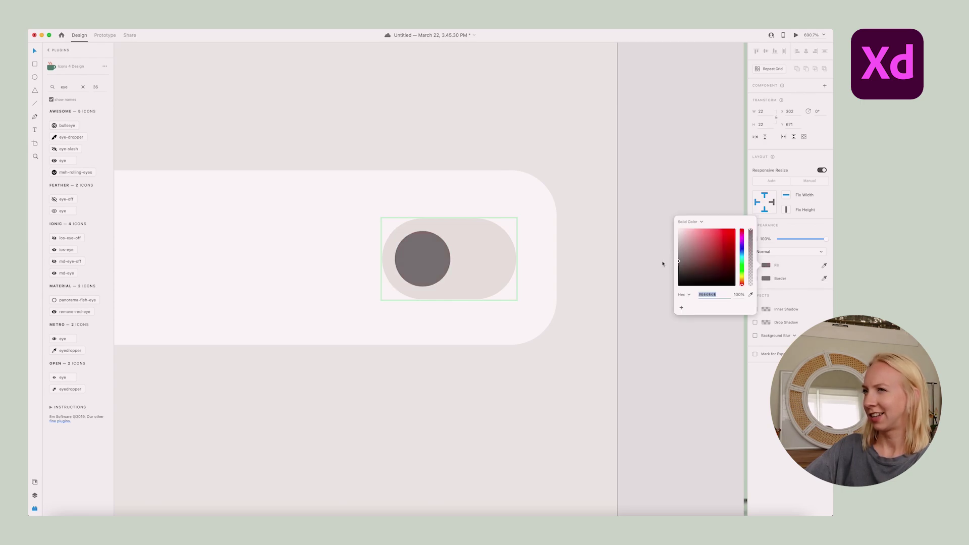
{"action": "left_click", "coordinate": [663, 264]}
{"action": "scroll", "coordinate": [528, 262], "scroll_direction": "down", "scroll_amount": 10}
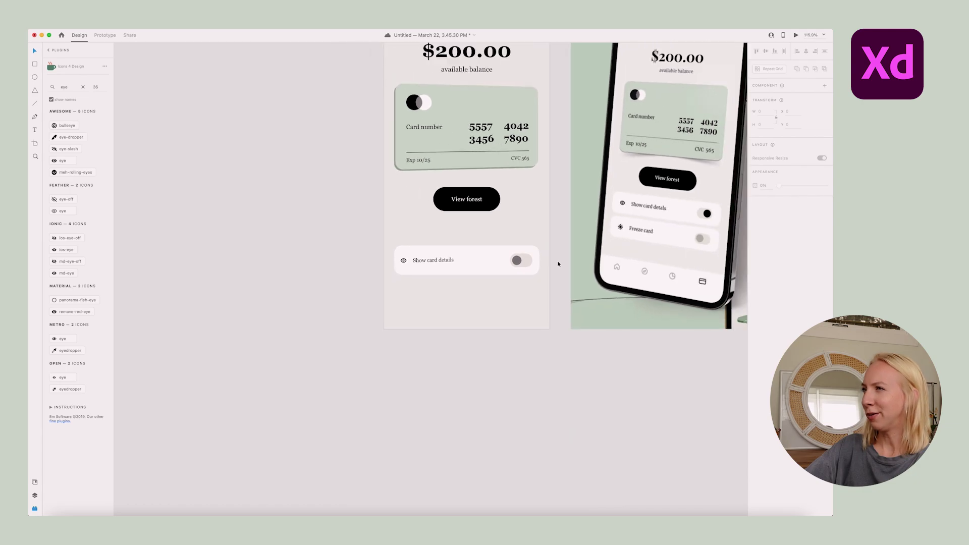
{"action": "scroll", "coordinate": [521, 271], "scroll_direction": "up", "scroll_amount": 3}
{"action": "scroll", "coordinate": [452, 296], "scroll_direction": "up", "scroll_amount": 6}
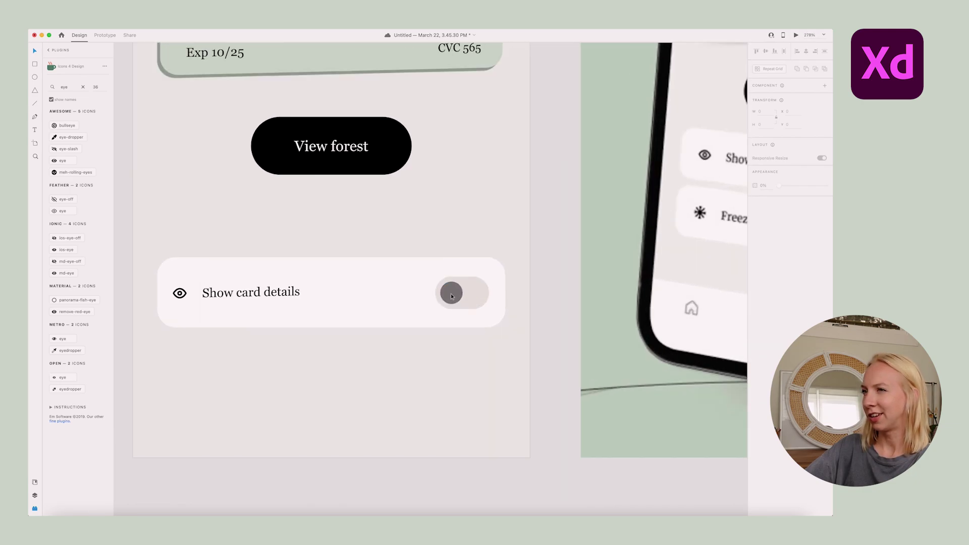
{"action": "left_click", "coordinate": [452, 296]}
{"action": "scroll", "coordinate": [527, 297], "scroll_direction": "down", "scroll_amount": 5}
{"action": "left_click", "coordinate": [540, 353]}
{"action": "scroll", "coordinate": [521, 304], "scroll_direction": "up", "scroll_amount": 5}
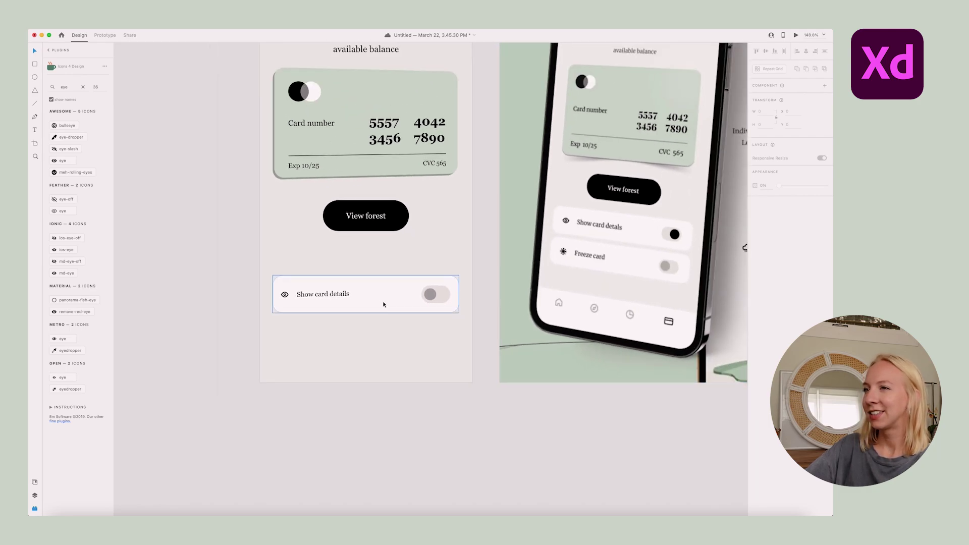
Make the Show card details row a component and duplicate it below
{"action": "left_click", "coordinate": [400, 297]}
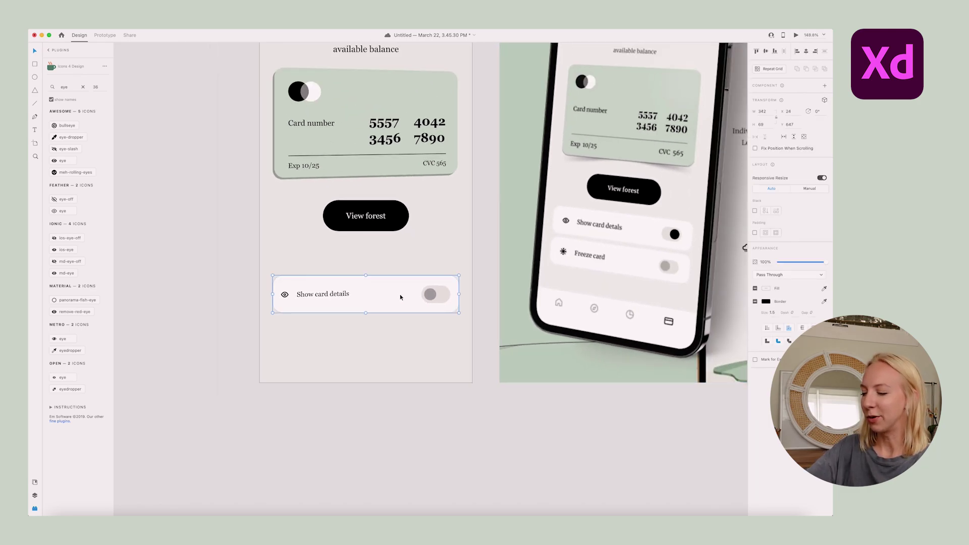
{"action": "key", "text": "super+k"}
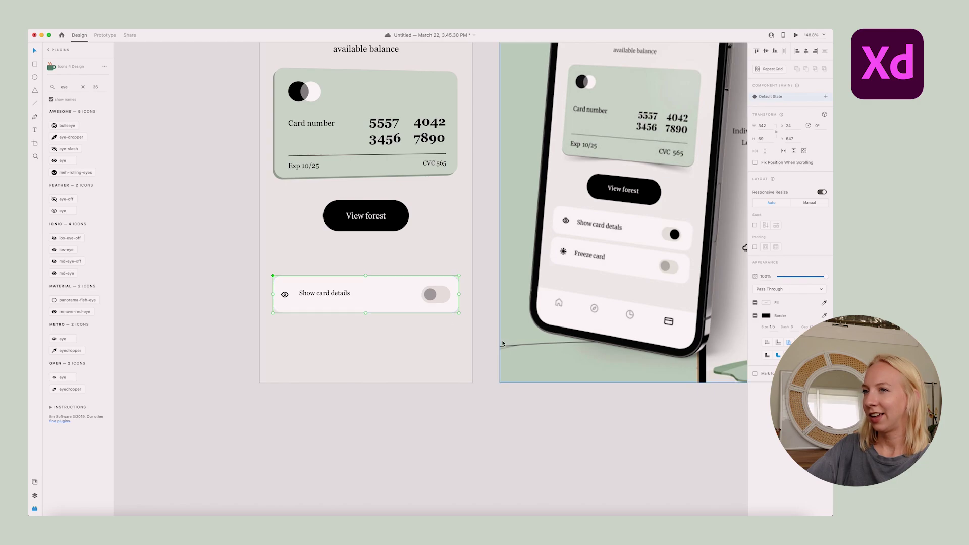
{"action": "key", "text": "super+z"}
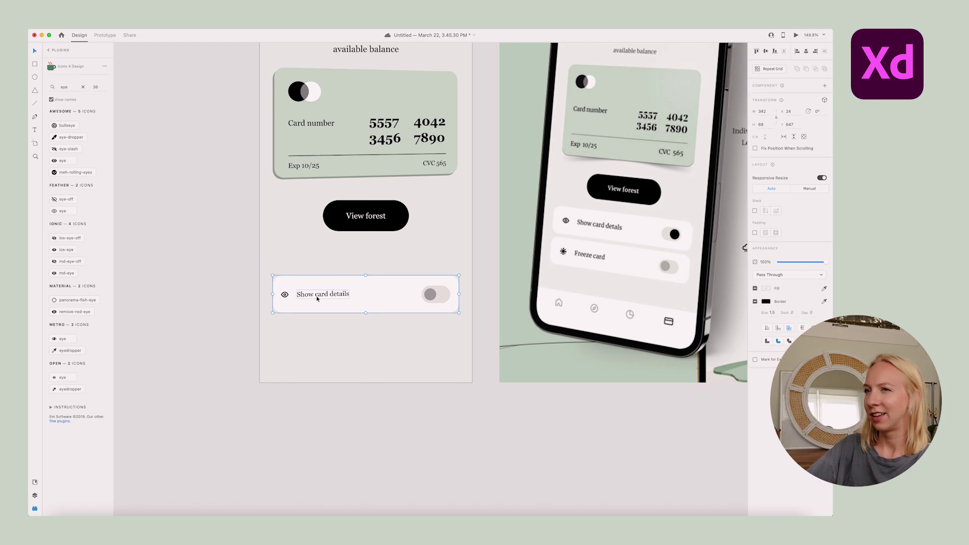
{"action": "left_click_drag", "start_coordinate": [408, 297], "coordinate": [408, 339]}
{"action": "key", "text": "super+z"}
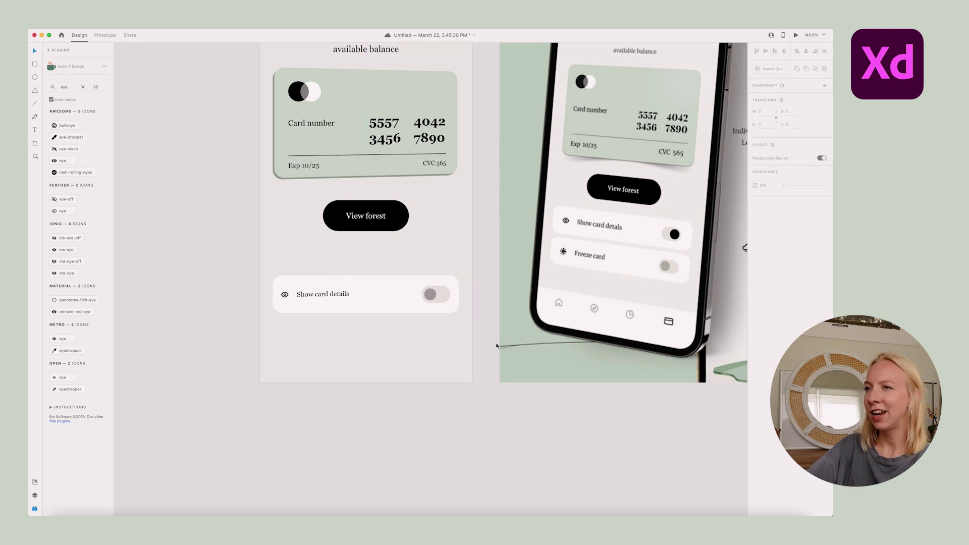
{"action": "key", "text": "super+k"}
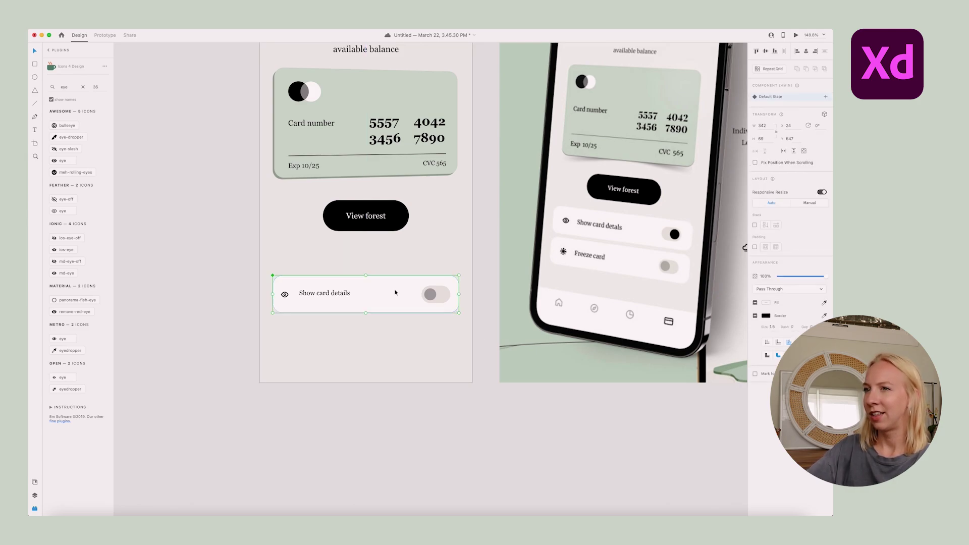
Relabel the copied row 'Freeze card' and select its snowflake icon
{"action": "double_click", "coordinate": [324, 296]}
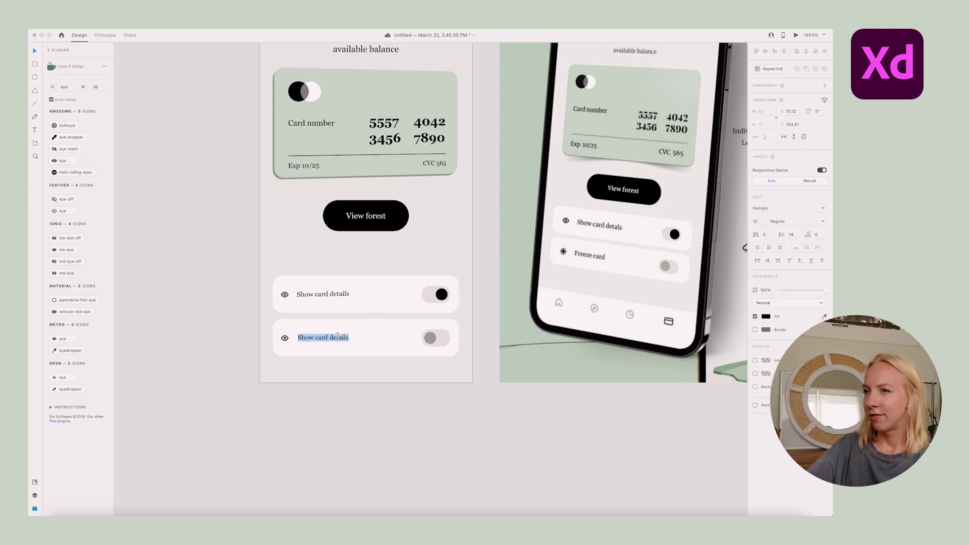
{"action": "type", "text": "Freeze card"}
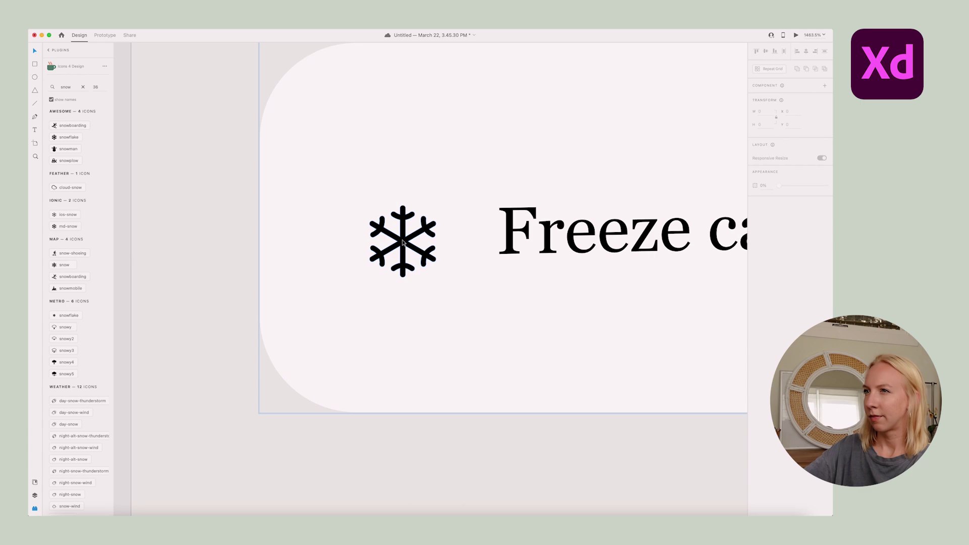
{"action": "left_click", "coordinate": [392, 234]}
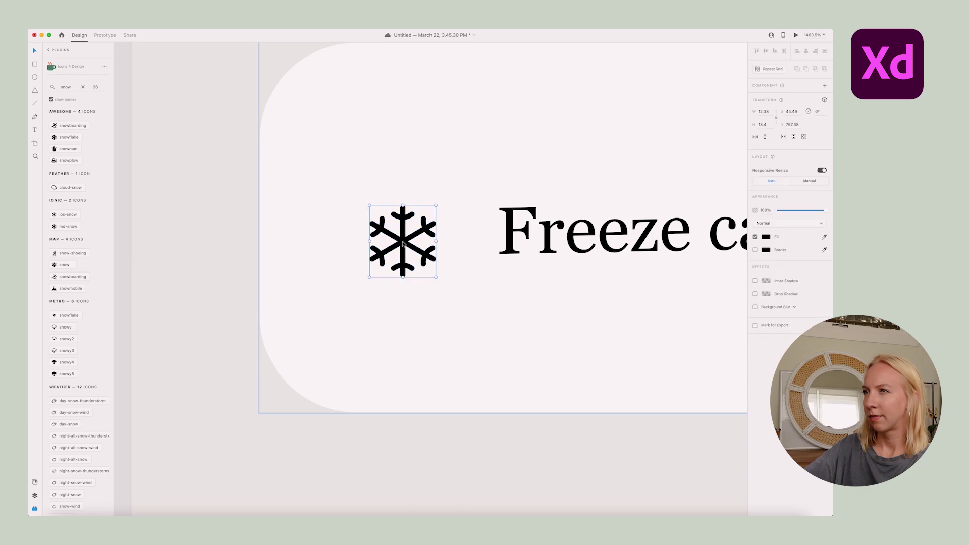
{"action": "scroll", "coordinate": [392, 235], "scroll_direction": "down", "scroll_amount": 15}
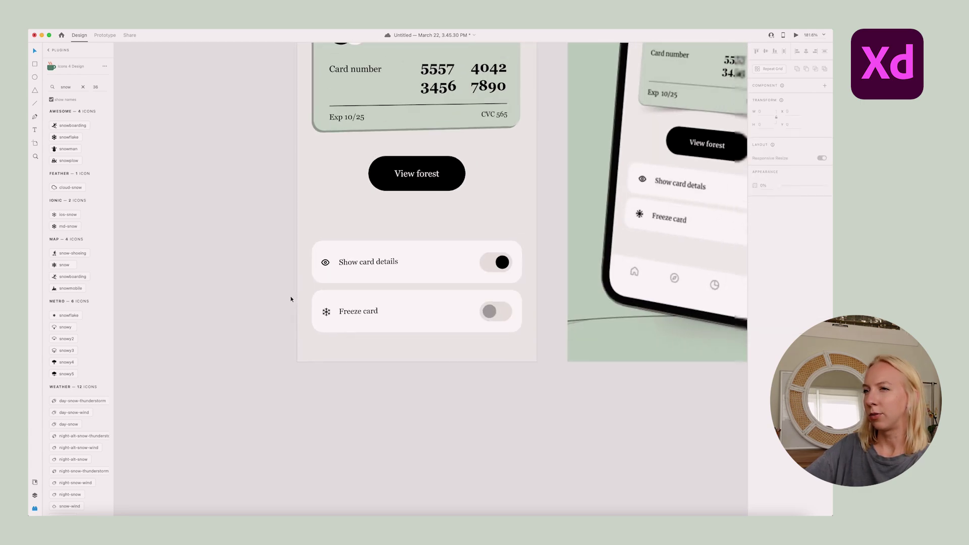
Place home, compass, pie-chart and card icons along the bottom bar
{"action": "scroll", "coordinate": [379, 368], "scroll_direction": "up", "scroll_amount": 3}
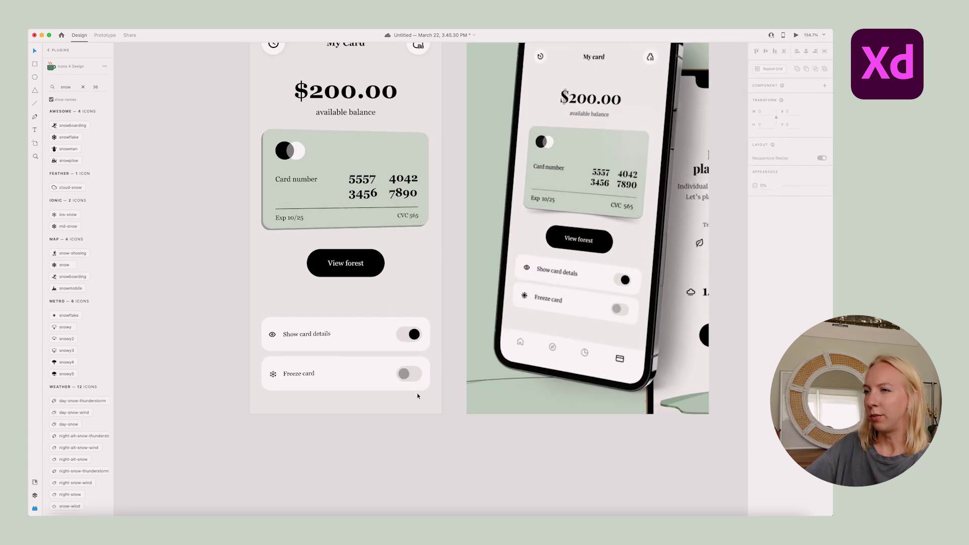
{"action": "left_click", "coordinate": [373, 327]}
{"action": "key", "text": "Escape"}
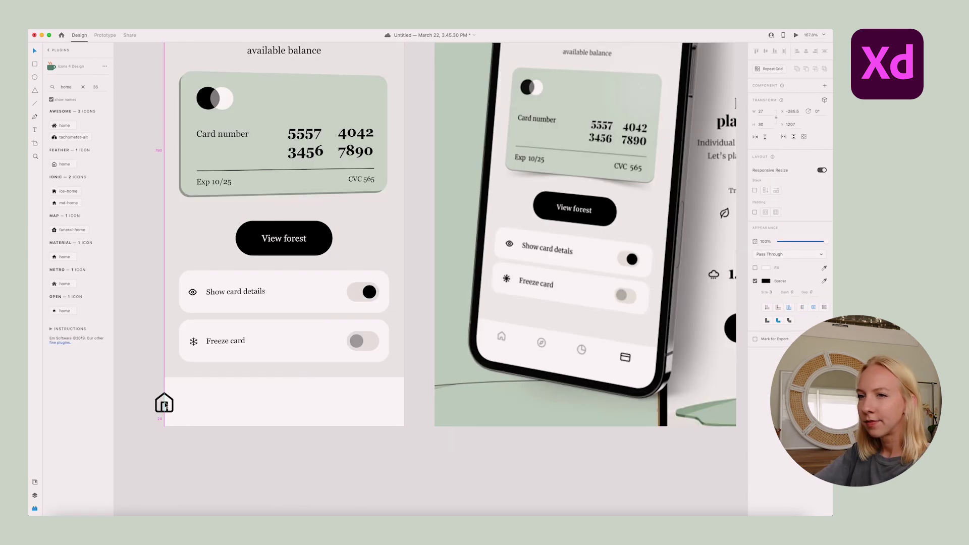
{"action": "left_click_drag", "start_coordinate": [162, 403], "coordinate": [200, 406]}
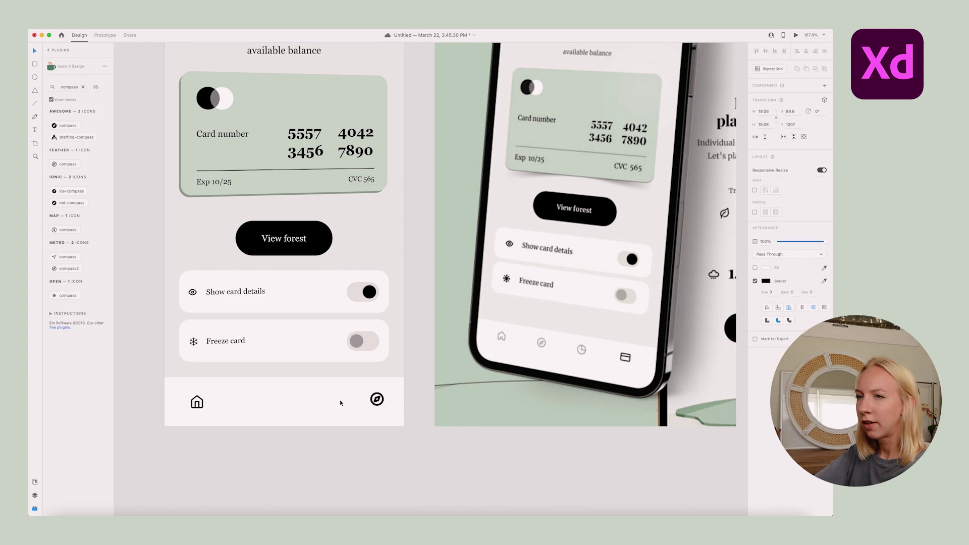
{"action": "left_click_drag", "start_coordinate": [377, 400], "coordinate": [237, 401]}
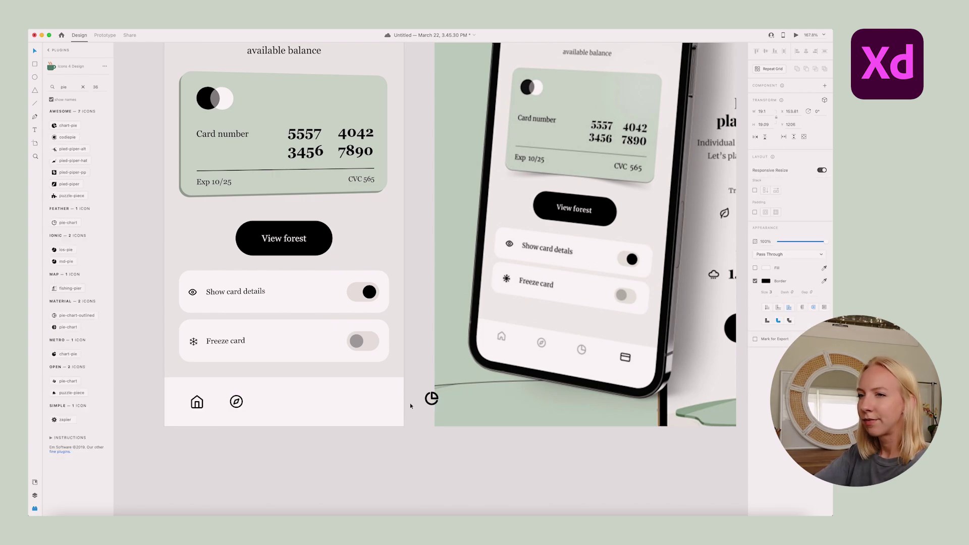
{"action": "left_click_drag", "start_coordinate": [436, 404], "coordinate": [277, 411]}
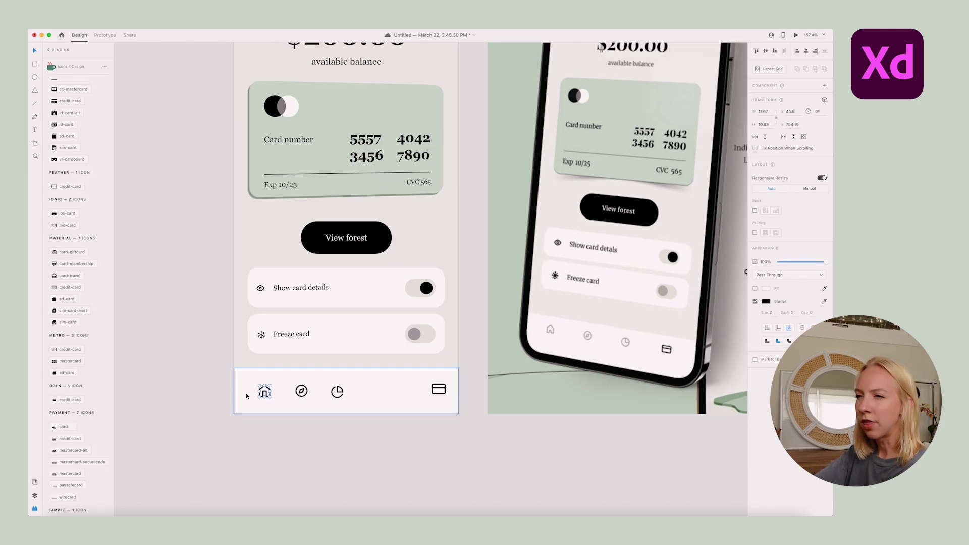
{"action": "left_click_drag", "start_coordinate": [442, 395], "coordinate": [442, 399]}
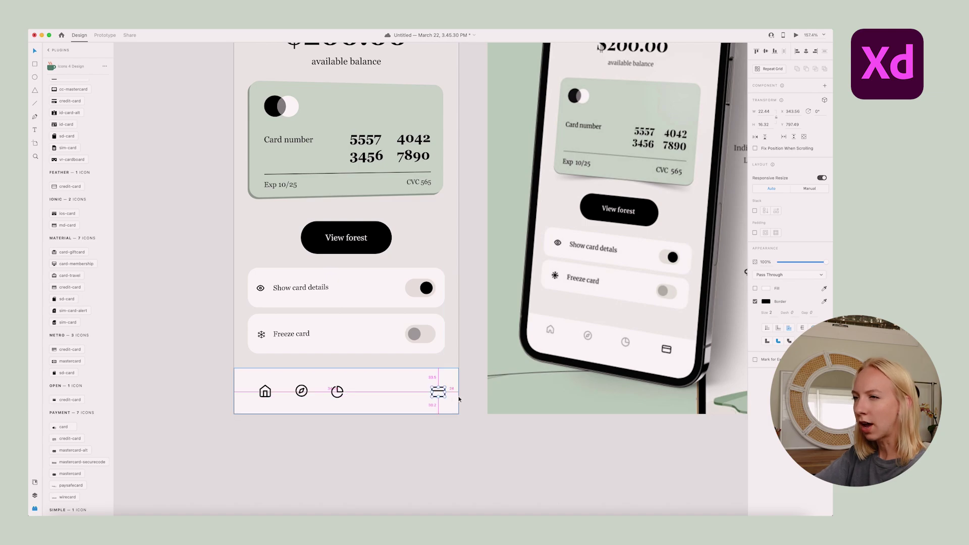
Align the four nav icons middle, distribute them evenly, and fade the first three to 31%
{"action": "left_click_drag", "start_coordinate": [255, 381], "coordinate": [348, 402]}
{"action": "left_click", "coordinate": [430, 393], "text": "shift"}
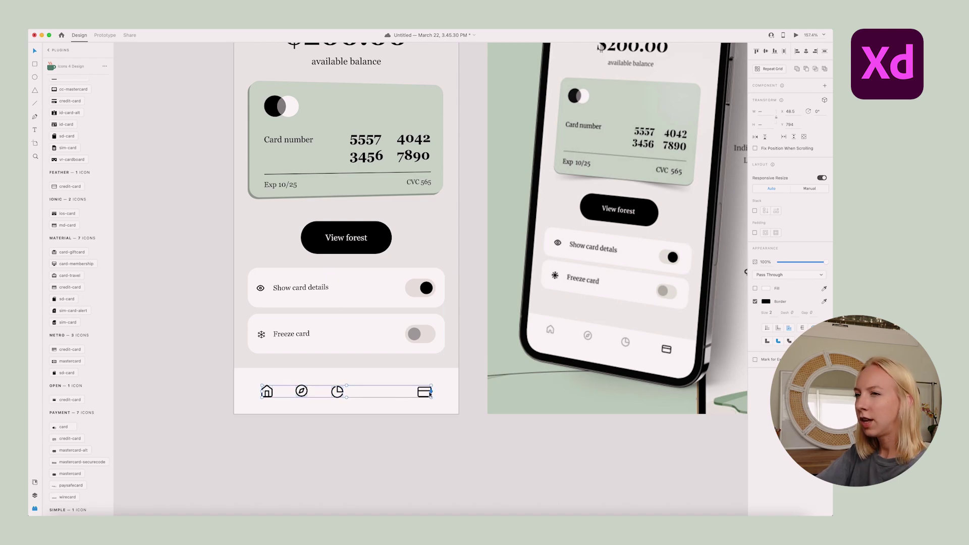
{"action": "left_click", "coordinate": [766, 51]}
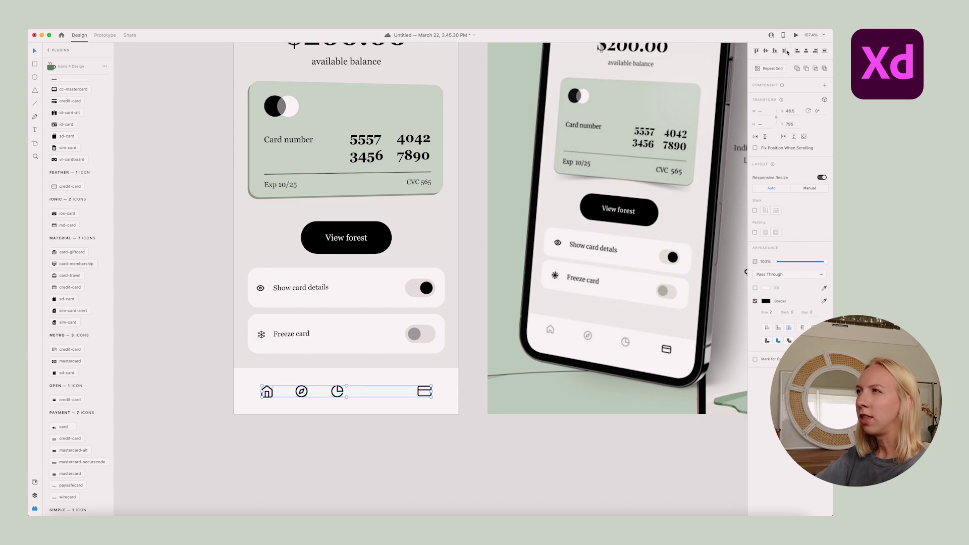
{"action": "left_click", "coordinate": [785, 51]}
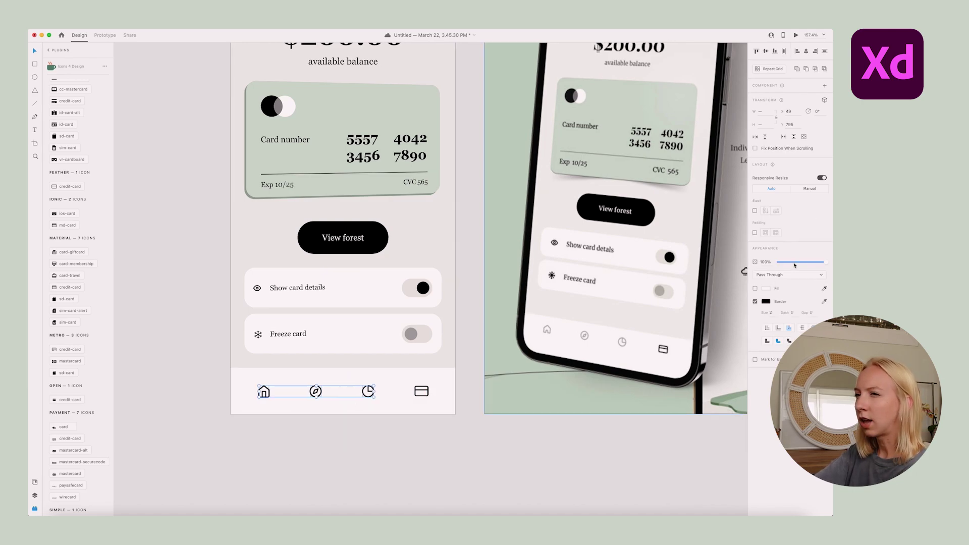
{"action": "left_click", "coordinate": [794, 263]}
{"action": "scroll", "coordinate": [441, 446], "scroll_direction": "down", "scroll_amount": 2}
{"action": "left_click_drag", "start_coordinate": [446, 424], "coordinate": [265, 383]}
{"action": "key", "text": "Escape"}
{"action": "key", "text": "super+0"}
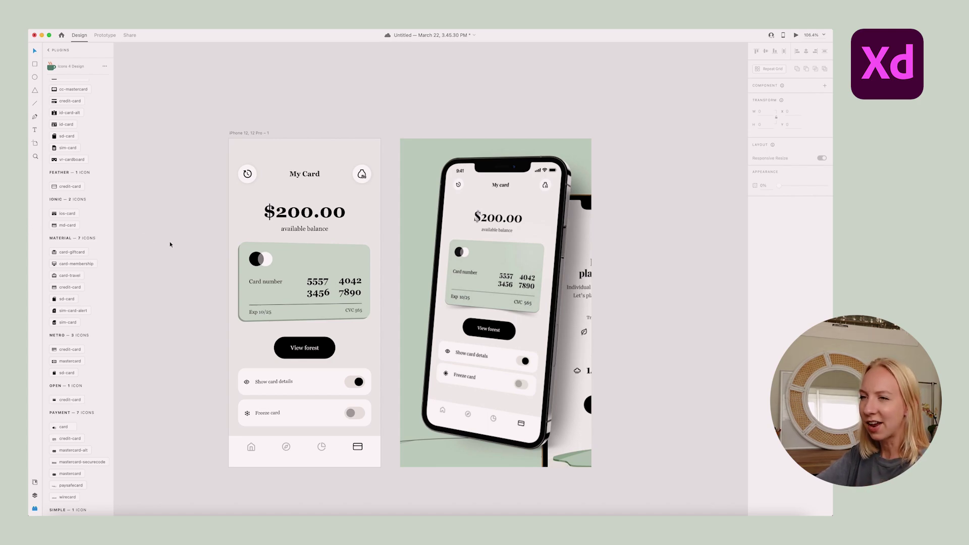
Save the finished My Card design in Adobe XD
{"action": "scroll", "coordinate": [335, 253], "scroll_direction": "down", "scroll_amount": 2}
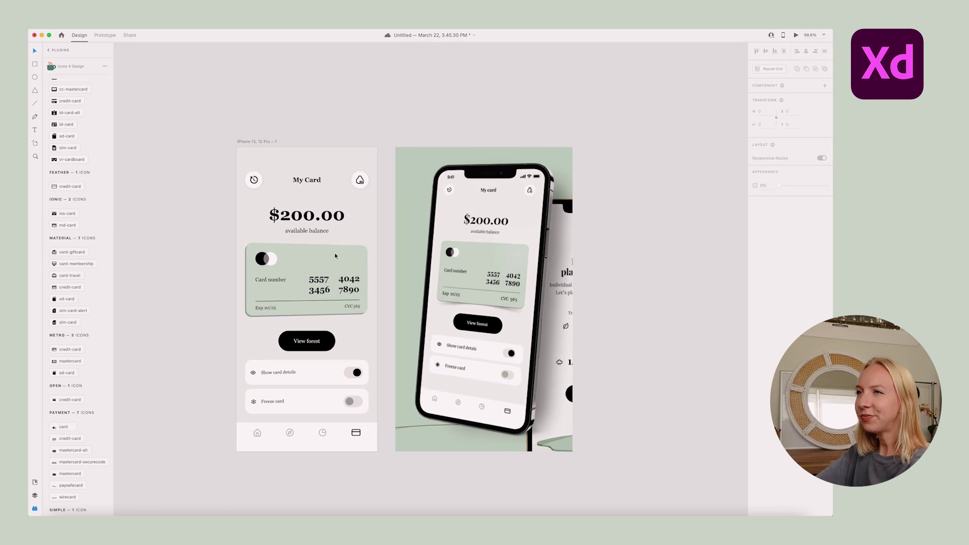
{"action": "key", "text": "super+s"}
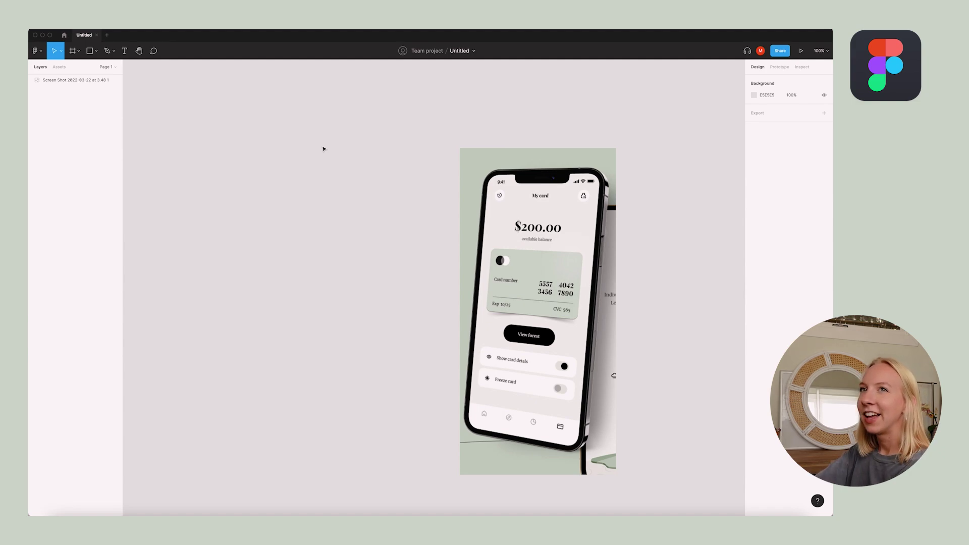
Add an iPhone 13 mini frame and fill it with the canvas grey E5E5E5
{"action": "left_click", "coordinate": [79, 50]}
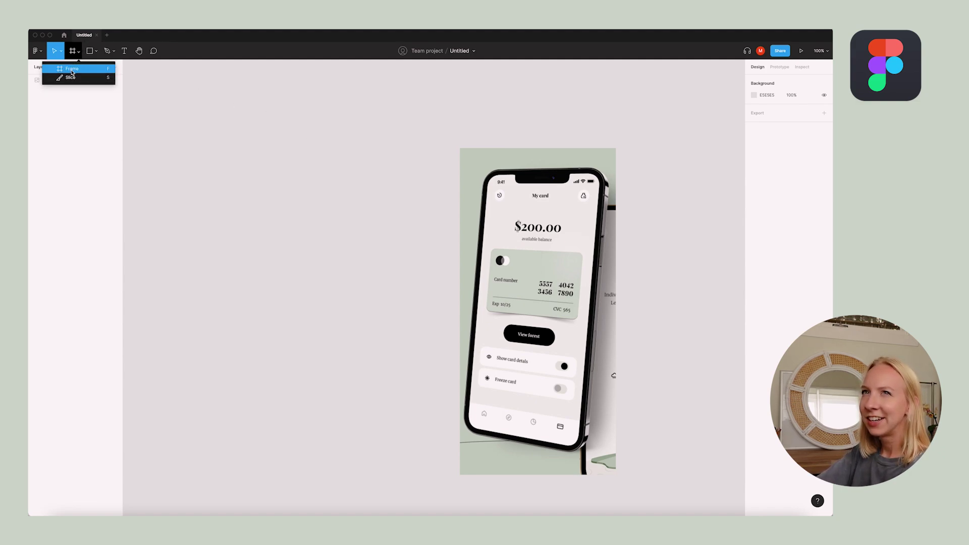
{"action": "left_click", "coordinate": [60, 68]}
{"action": "left_click", "coordinate": [767, 127]}
{"action": "left_click", "coordinate": [342, 162]}
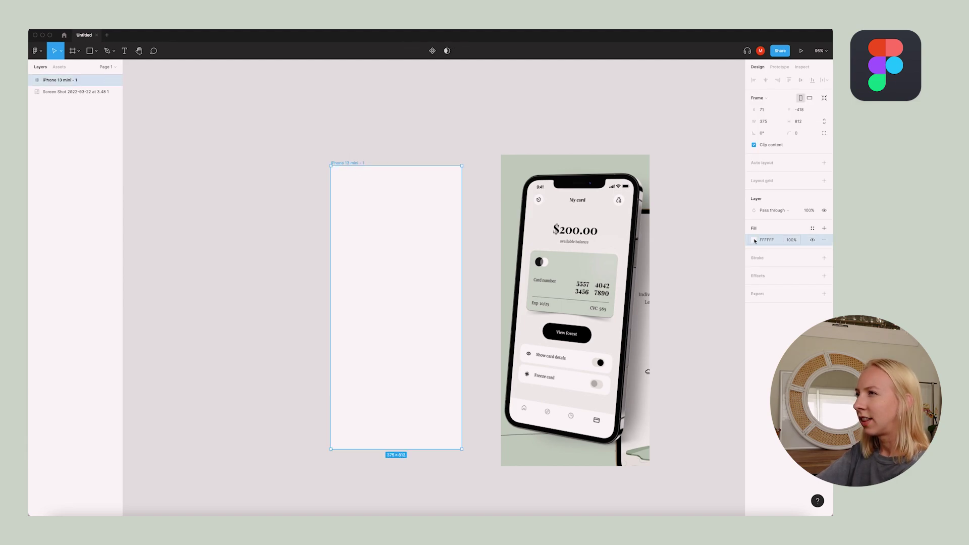
{"action": "left_click", "coordinate": [754, 239]}
{"action": "left_click", "coordinate": [668, 351]}
{"action": "left_click", "coordinate": [710, 95]}
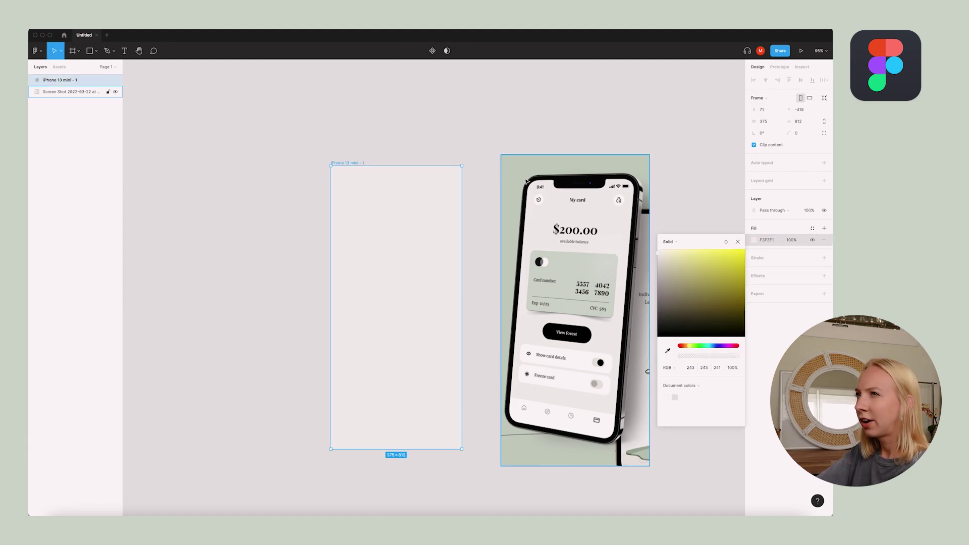
{"action": "left_click", "coordinate": [462, 141]}
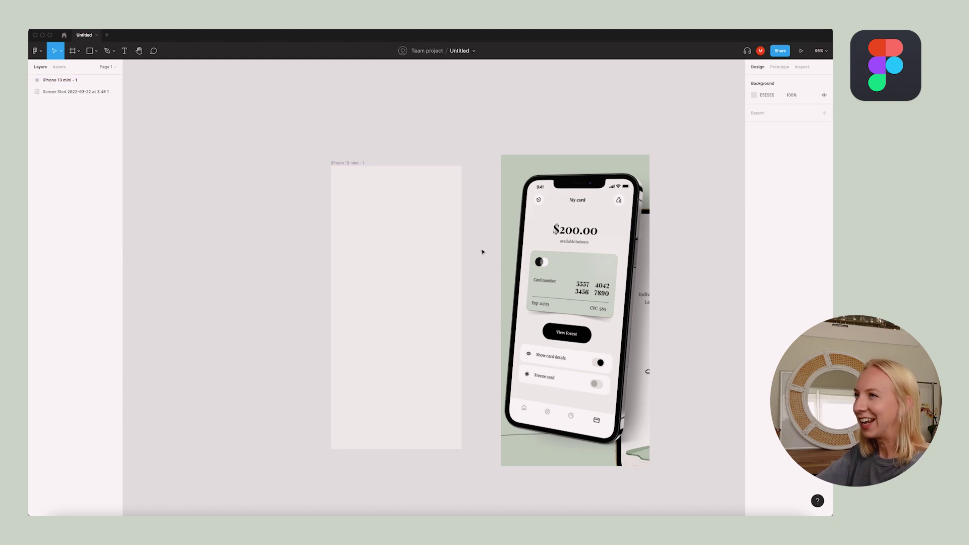
Give the circle in the frame a near-white fill
{"action": "scroll", "coordinate": [481, 230], "scroll_direction": "up", "scroll_amount": 2}
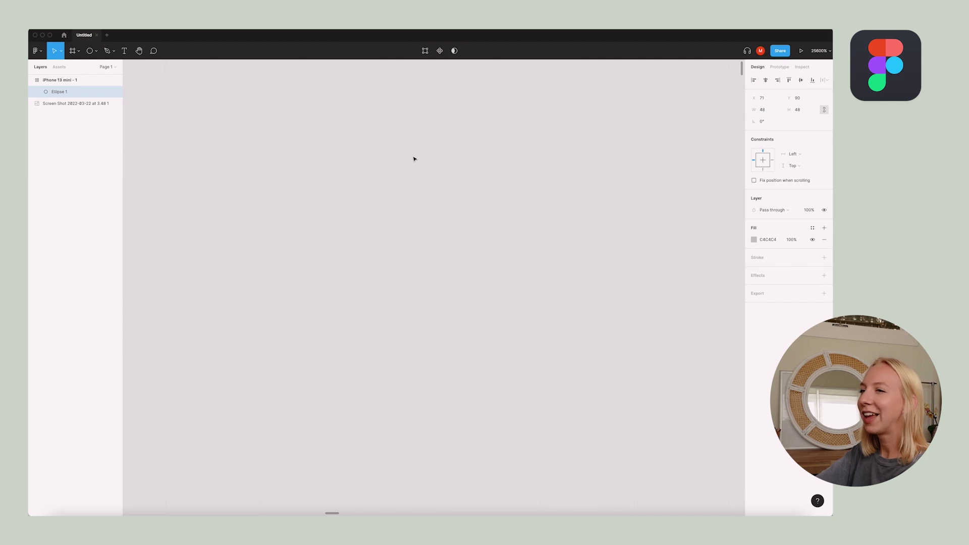
{"action": "scroll", "coordinate": [414, 159], "scroll_direction": "down", "scroll_amount": 15}
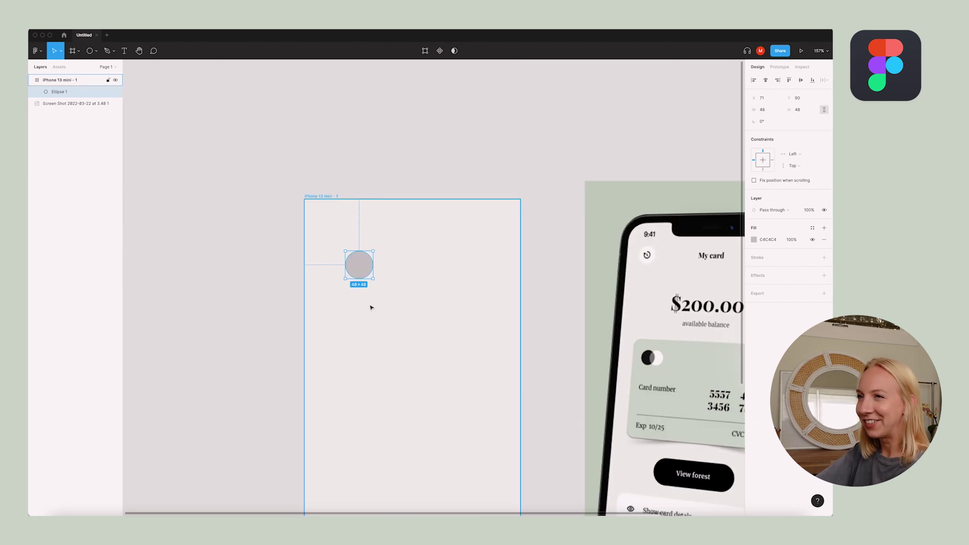
{"action": "scroll", "coordinate": [371, 307], "scroll_direction": "down", "scroll_amount": 2}
{"action": "scroll", "coordinate": [371, 308], "scroll_direction": "up", "scroll_amount": 5}
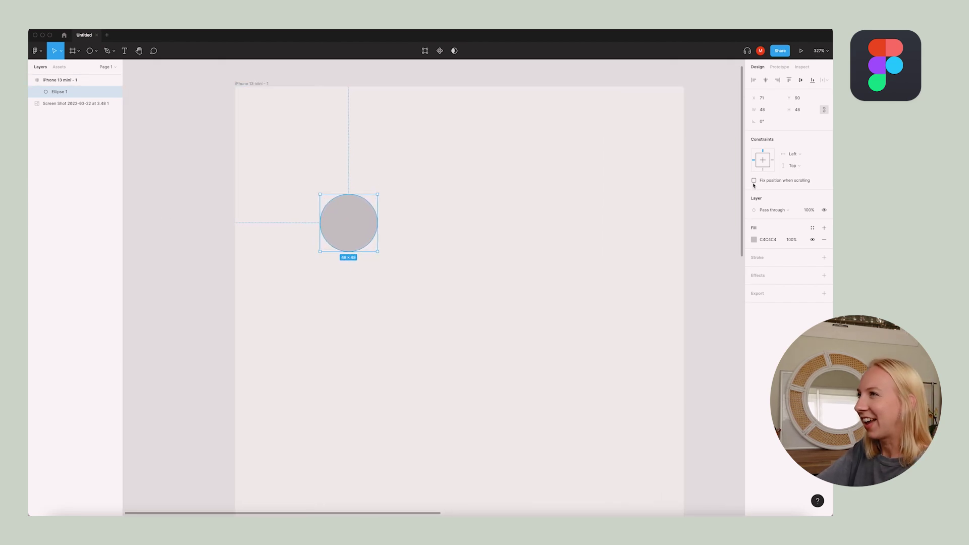
{"action": "left_click", "coordinate": [760, 240]}
{"action": "left_click", "coordinate": [674, 262]}
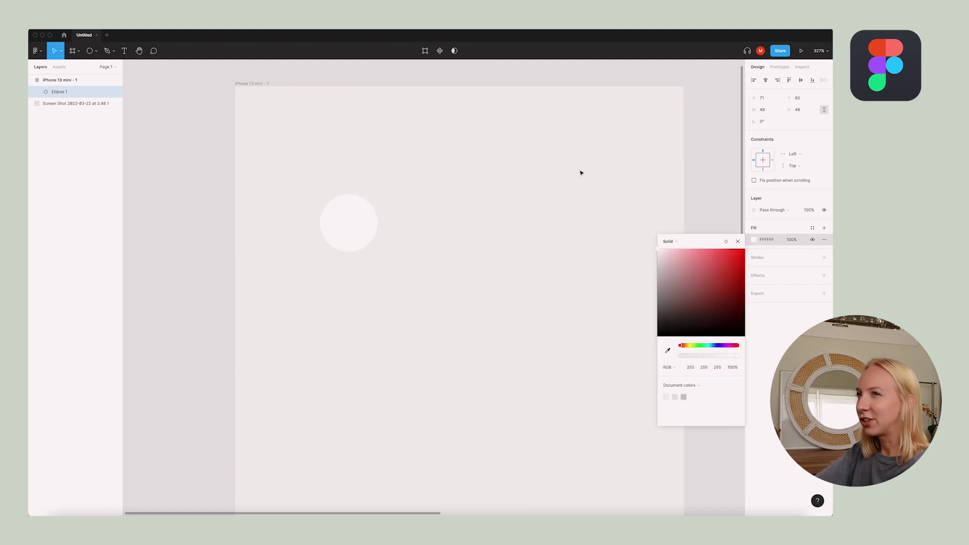
{"action": "left_click", "coordinate": [443, 214]}
{"action": "scroll", "coordinate": [396, 211], "scroll_direction": "up", "scroll_amount": 15}
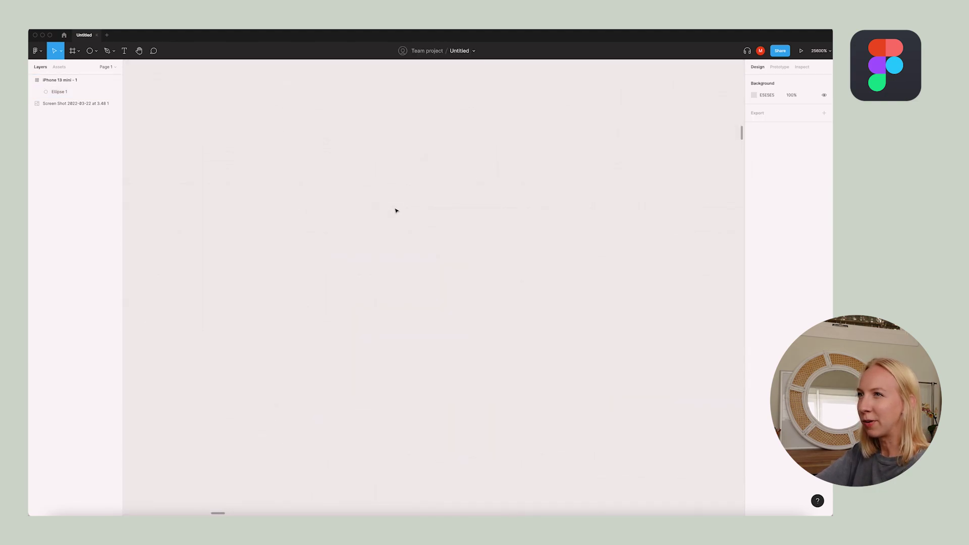
{"action": "scroll", "coordinate": [396, 211], "scroll_direction": "down", "scroll_amount": 20}
{"action": "scroll", "coordinate": [490, 206], "scroll_direction": "up", "scroll_amount": 2}
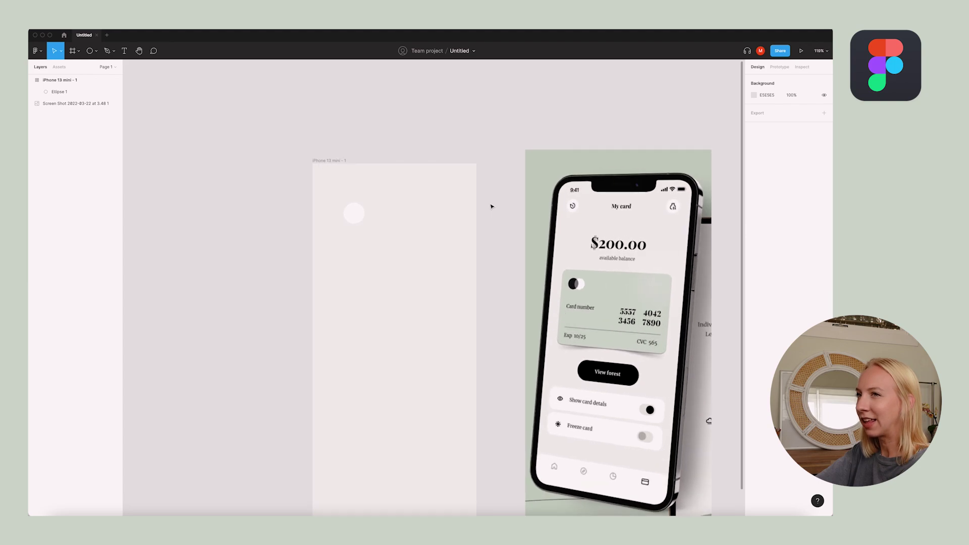
{"action": "scroll", "coordinate": [490, 207], "scroll_direction": "down", "scroll_amount": 2}
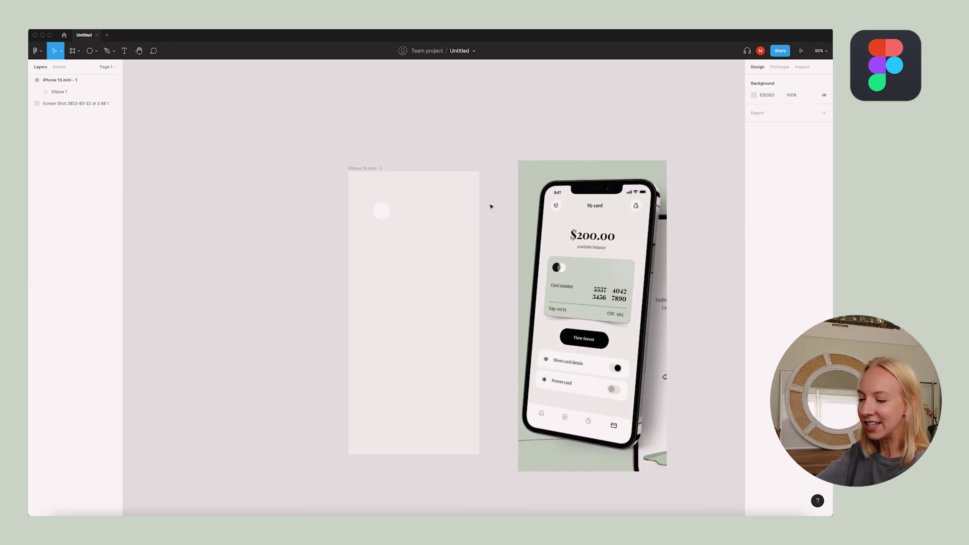
Position the circle just inside the frame's top-left edge
{"action": "left_click_drag", "start_coordinate": [381, 211], "coordinate": [358, 209]}
{"action": "key", "text": "shift+Right"}
{"action": "key", "text": "Right"}
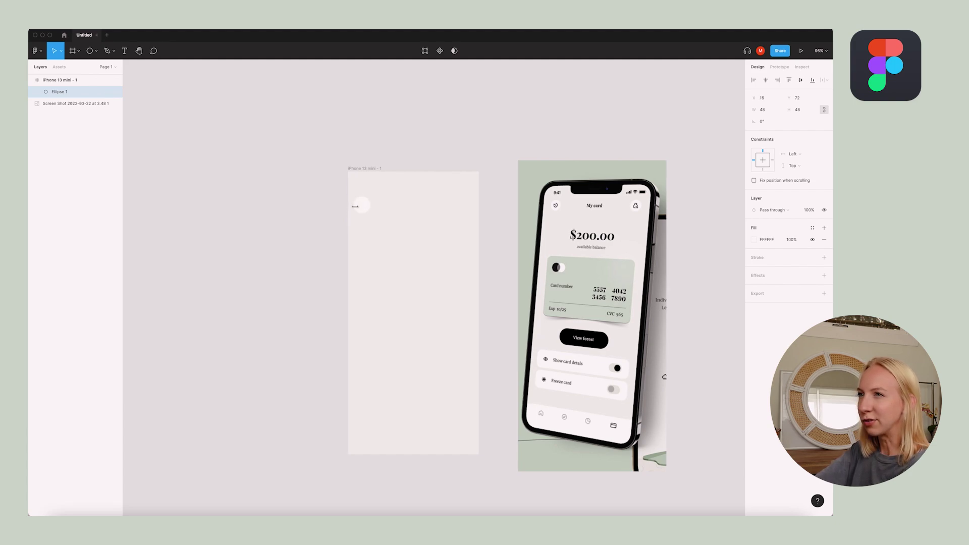
{"action": "left_click", "coordinate": [331, 211]}
{"action": "left_click", "coordinate": [362, 207]}
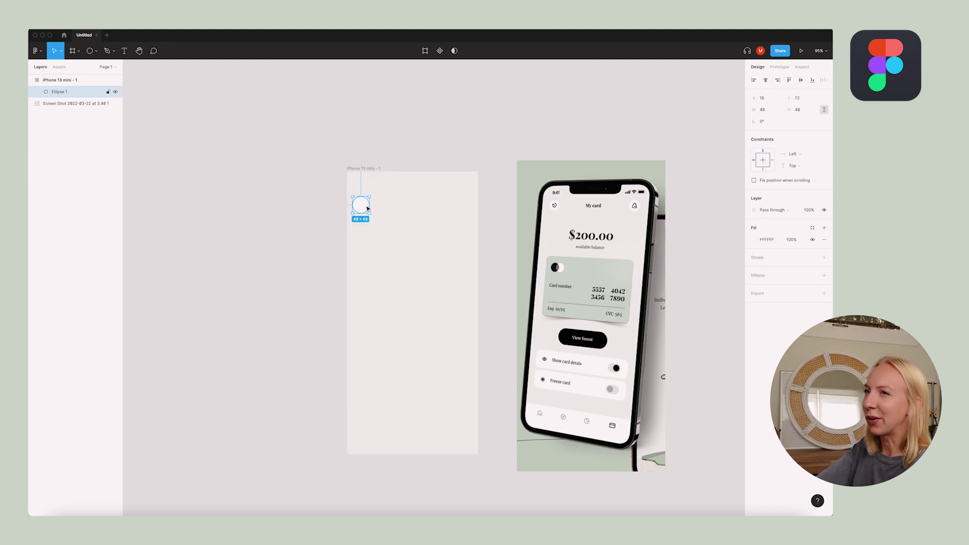
{"action": "scroll", "coordinate": [374, 203], "scroll_direction": "up", "scroll_amount": 3}
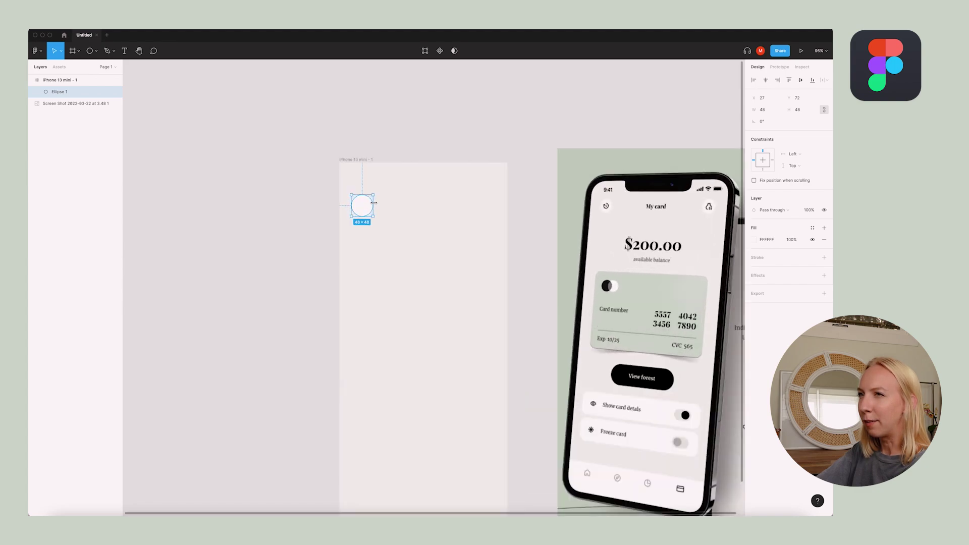
{"action": "scroll", "coordinate": [373, 202], "scroll_direction": "up", "scroll_amount": 5}
{"action": "key", "text": "Left"}
{"action": "key", "text": "Left"}
{"action": "key", "text": "Left"}
{"action": "left_click", "coordinate": [253, 205]}
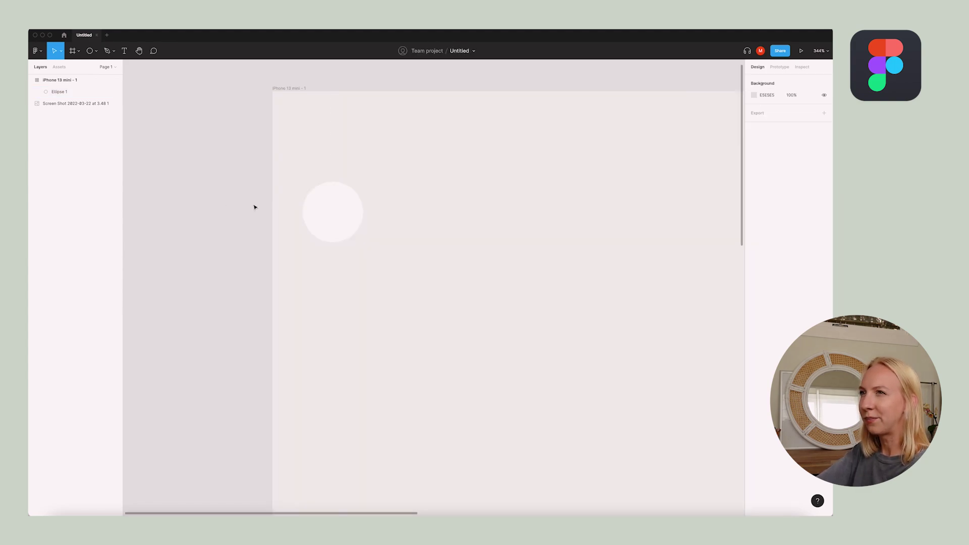
{"action": "scroll", "coordinate": [253, 206], "scroll_direction": "down", "scroll_amount": 5}
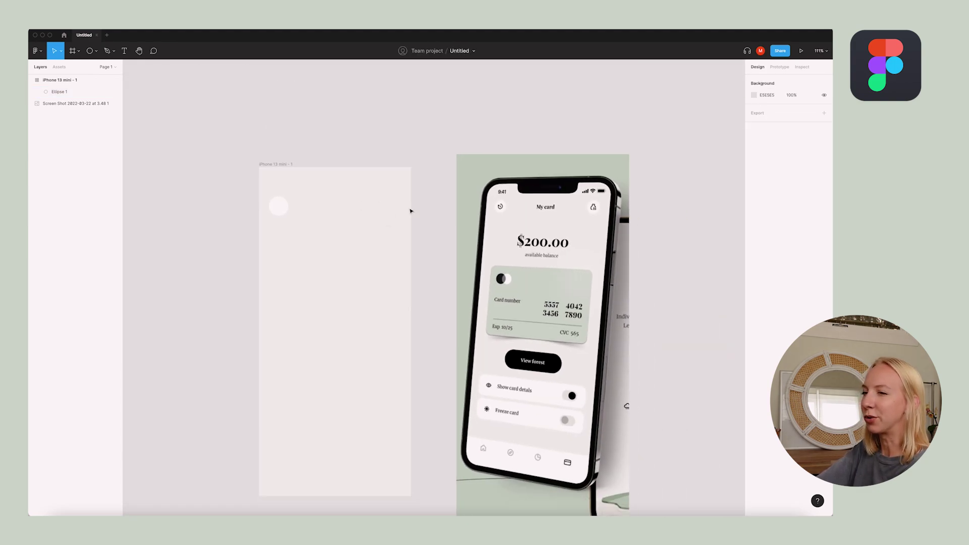
{"action": "scroll", "coordinate": [410, 211], "scroll_direction": "down", "scroll_amount": 2}
{"action": "scroll", "coordinate": [410, 211], "scroll_direction": "right", "scroll_amount": 2}
Duplicate the circle to the frame's top-right corner
{"action": "left_click_drag", "start_coordinate": [267, 196], "coordinate": [396, 195]}
{"action": "left_click", "coordinate": [402, 133]}
{"action": "key", "text": "c"}
{"action": "left_click", "coordinate": [325, 211]}
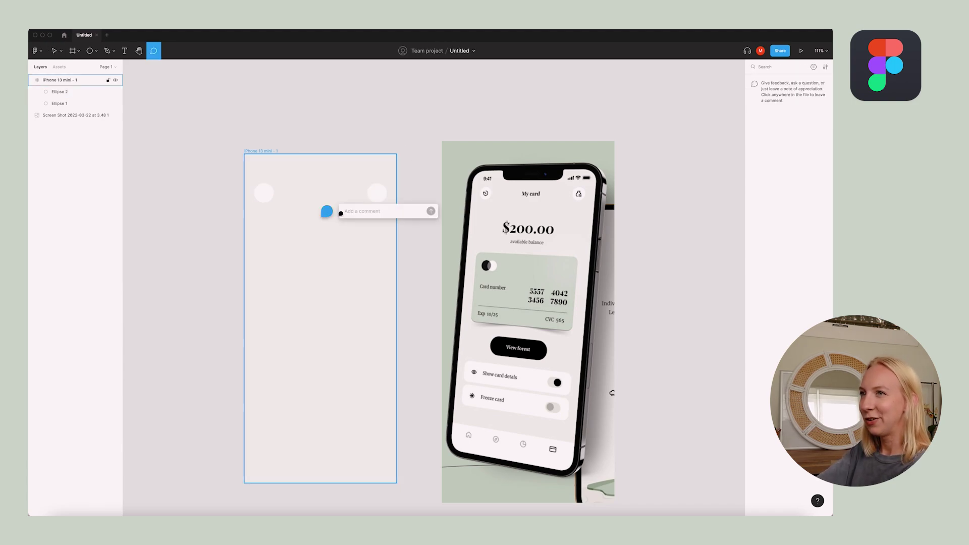
{"action": "key", "text": "Escape"}
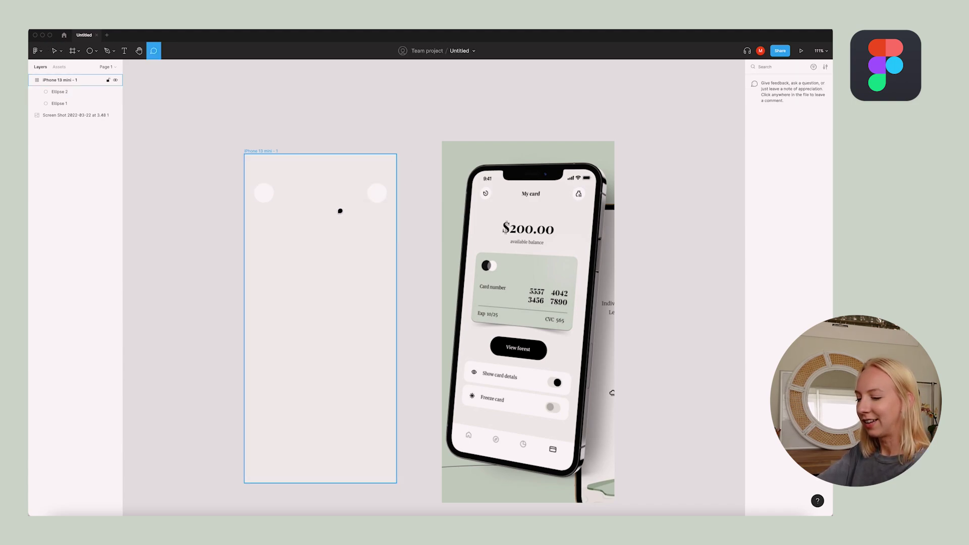
Add a 'My card' title in Georgia, centred near the frame top
{"action": "key", "text": "t"}
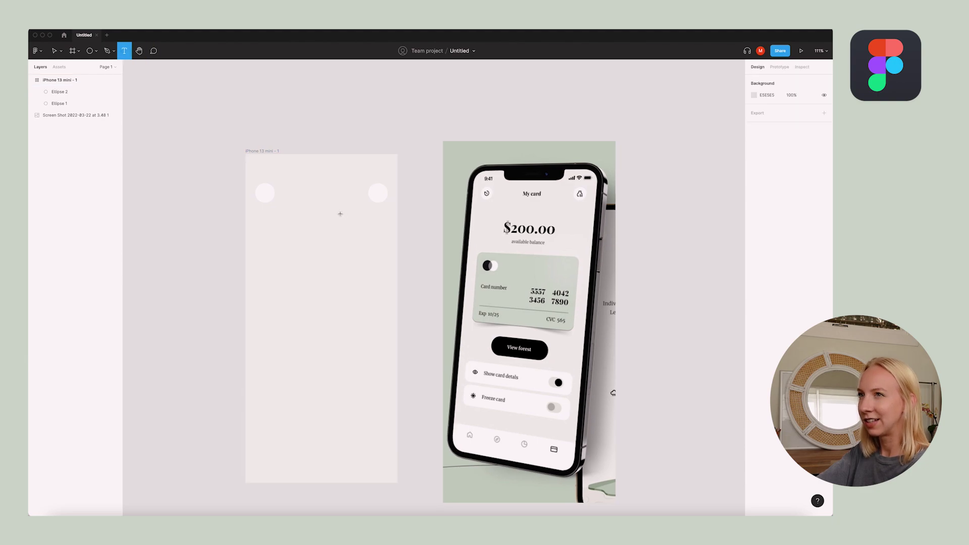
{"action": "left_click", "coordinate": [328, 212]}
{"action": "type", "text": "My card"}
{"action": "key", "text": "Escape"}
{"action": "left_click", "coordinate": [770, 240]}
{"action": "type", "text": "Geo"}
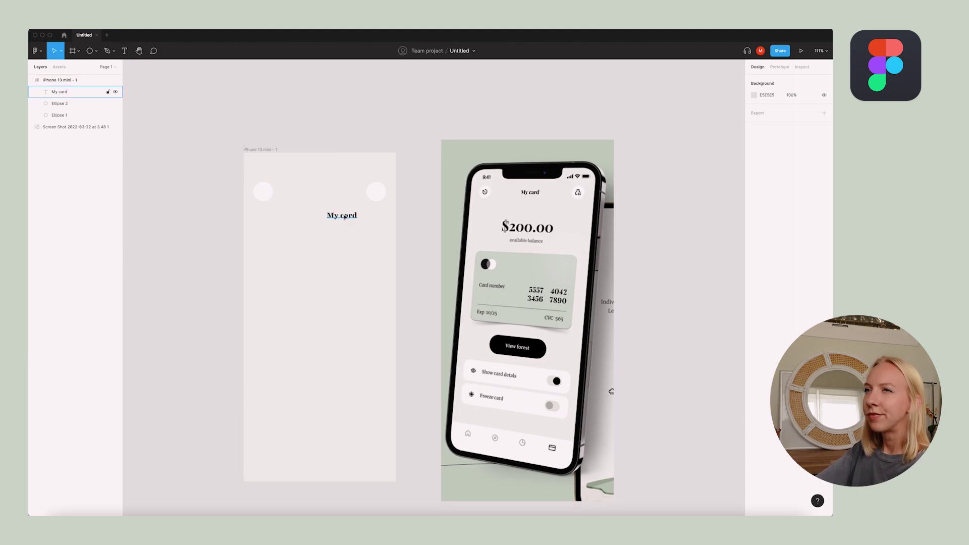
{"action": "mouse_move", "coordinate": [308, 216]}
{"action": "left_mouse_down"}
{"action": "mouse_move", "coordinate": [310, 191]}
{"action": "mouse_move", "coordinate": [319, 191]}
{"action": "left_mouse_up"}
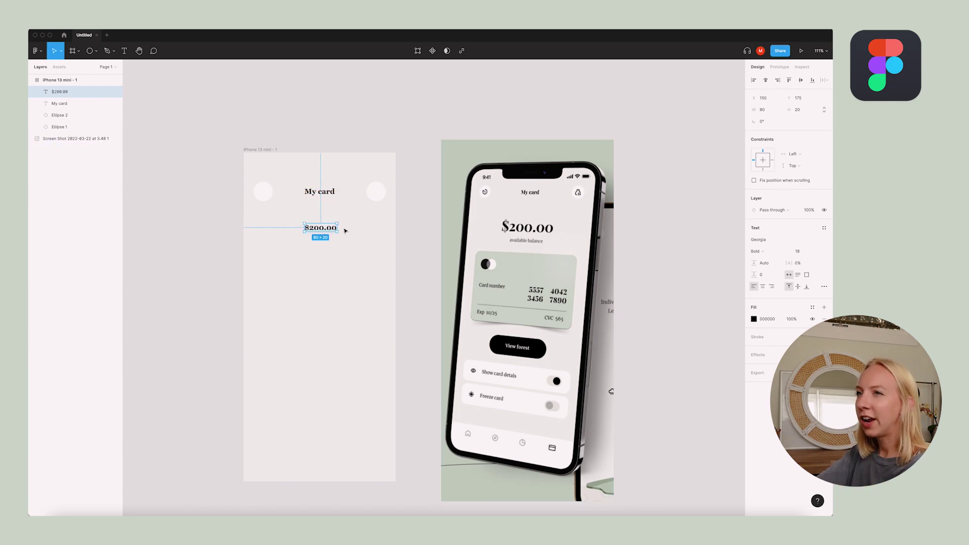
{"action": "key", "text": "ctrl+Up"}
In Adobe XD, select the $200.00 balance to inspect its font and change its text box sizing
{"action": "left_click", "coordinate": [353, 328]}
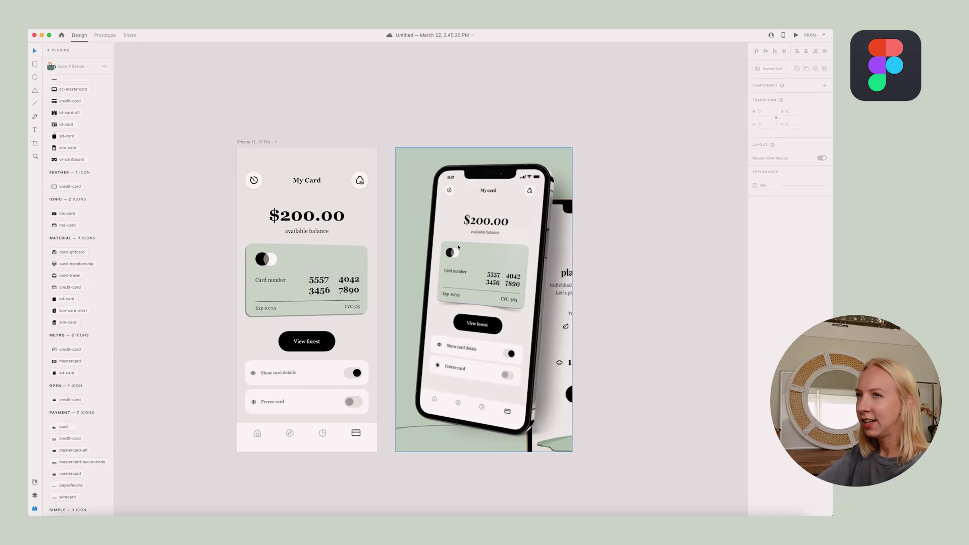
{"action": "scroll", "coordinate": [291, 221], "scroll_direction": "up", "scroll_amount": 3}
{"action": "left_click", "coordinate": [338, 214]}
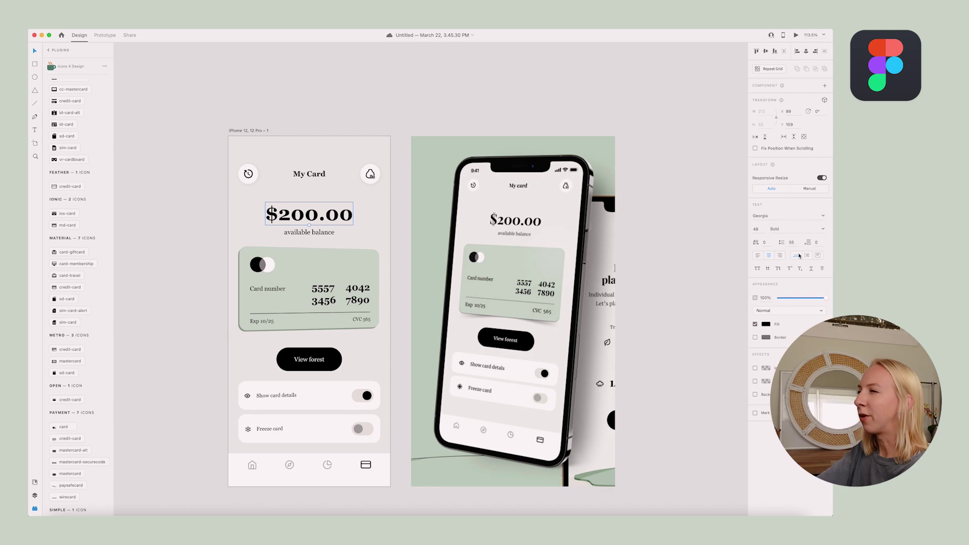
{"action": "left_click", "coordinate": [799, 256]}
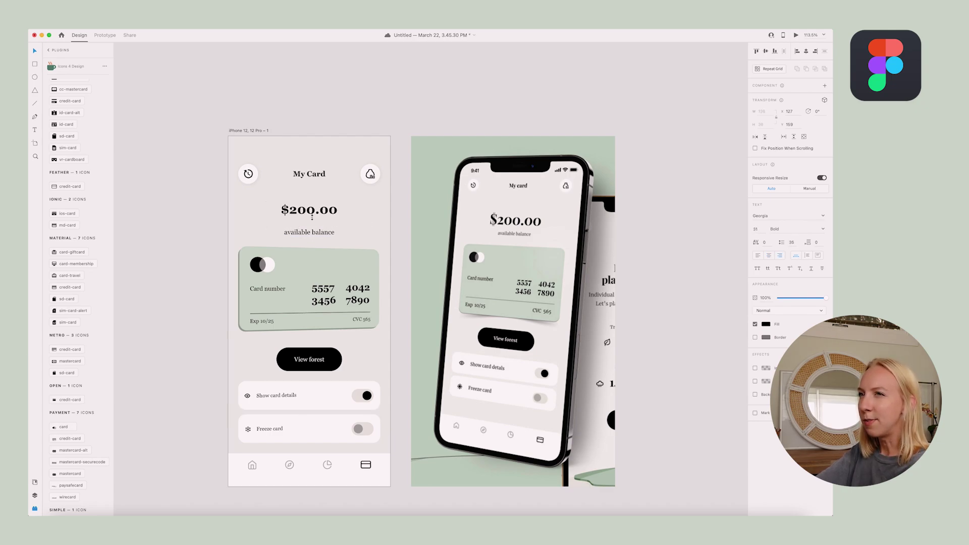
{"action": "key", "text": "ctrl+Up"}
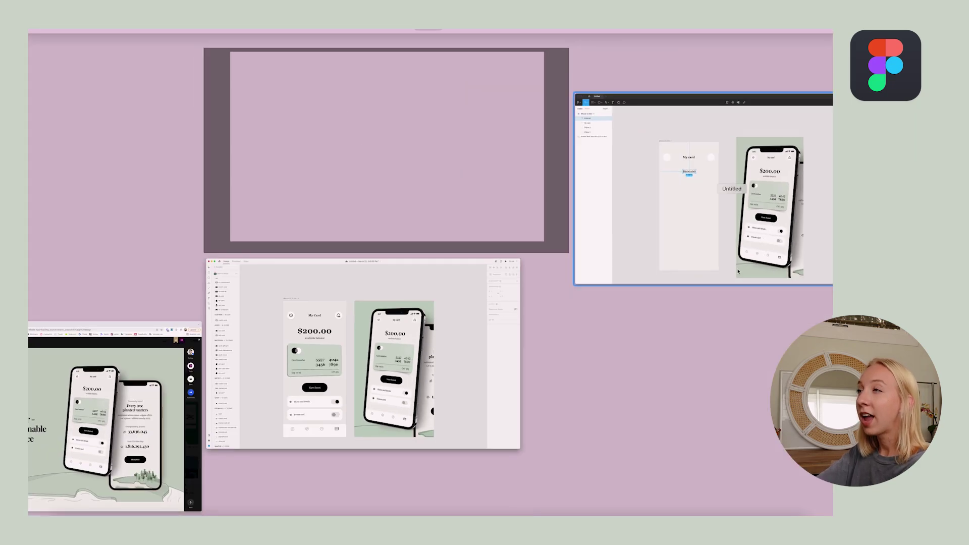
Set the $200.00 balance to font size 60 and type an 'available balance' caption
{"action": "left_click", "coordinate": [694, 238]}
{"action": "left_click_drag", "start_coordinate": [337, 232], "coordinate": [353, 247]}
{"action": "key", "text": "super+z"}
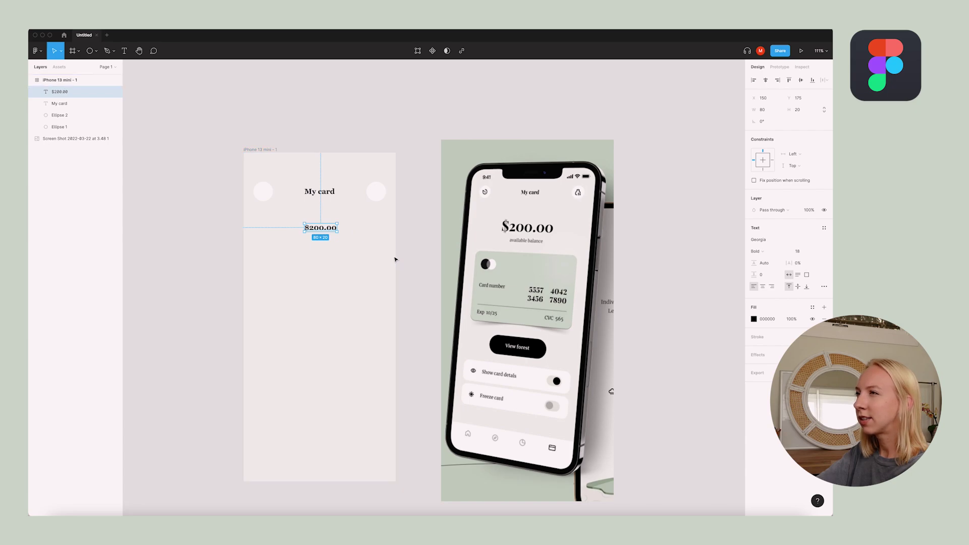
{"action": "scroll", "coordinate": [318, 225], "scroll_direction": "down", "scroll_amount": 5}
{"action": "scroll", "coordinate": [318, 224], "scroll_direction": "up", "scroll_amount": 6}
{"action": "scroll", "coordinate": [318, 224], "scroll_direction": "up", "scroll_amount": 3}
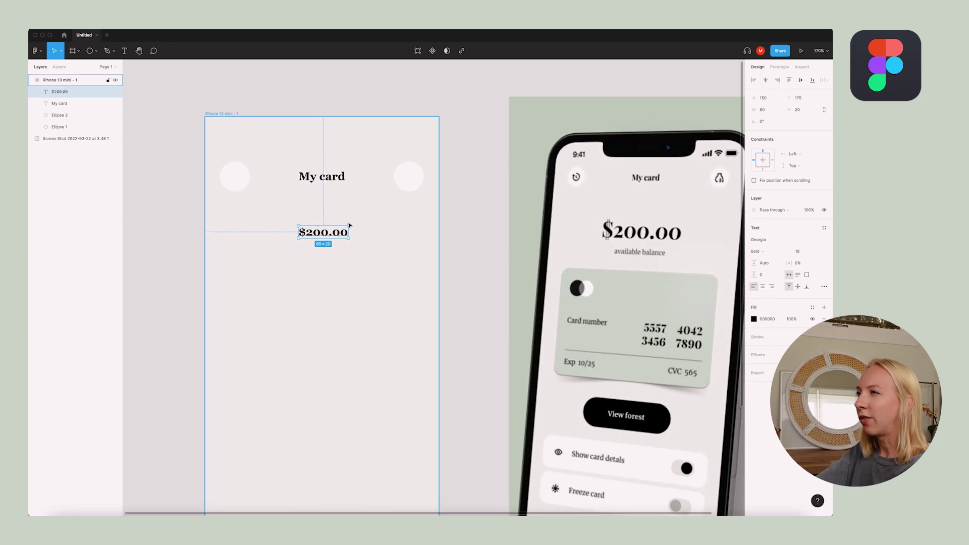
{"action": "left_click", "coordinate": [807, 253]}
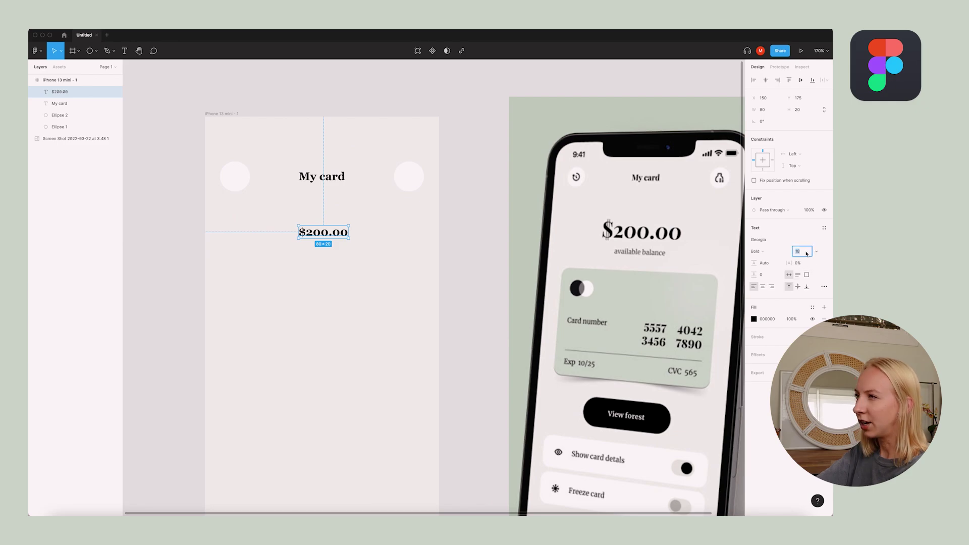
{"action": "type", "text": "100"}
{"action": "key", "text": "Return"}
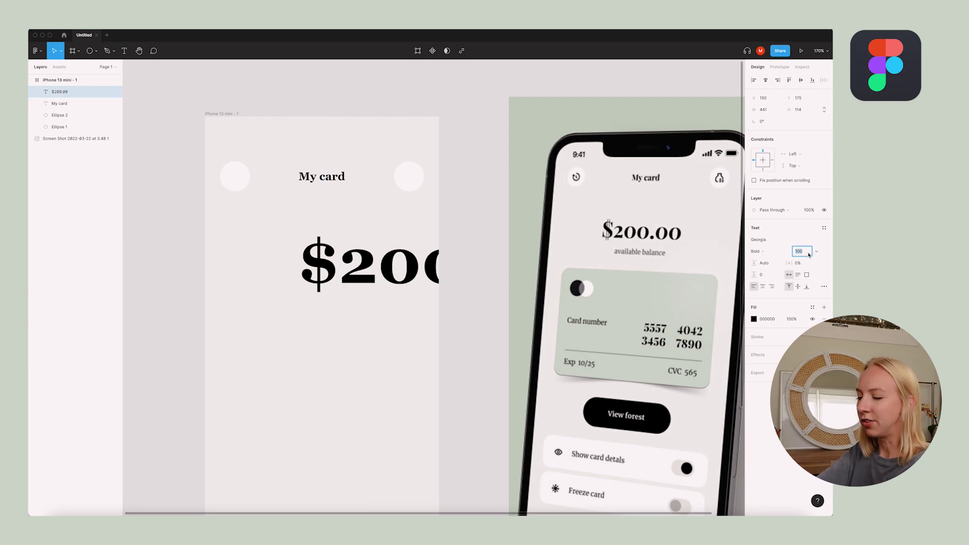
{"action": "type", "text": "60"}
{"action": "key", "text": "Return"}
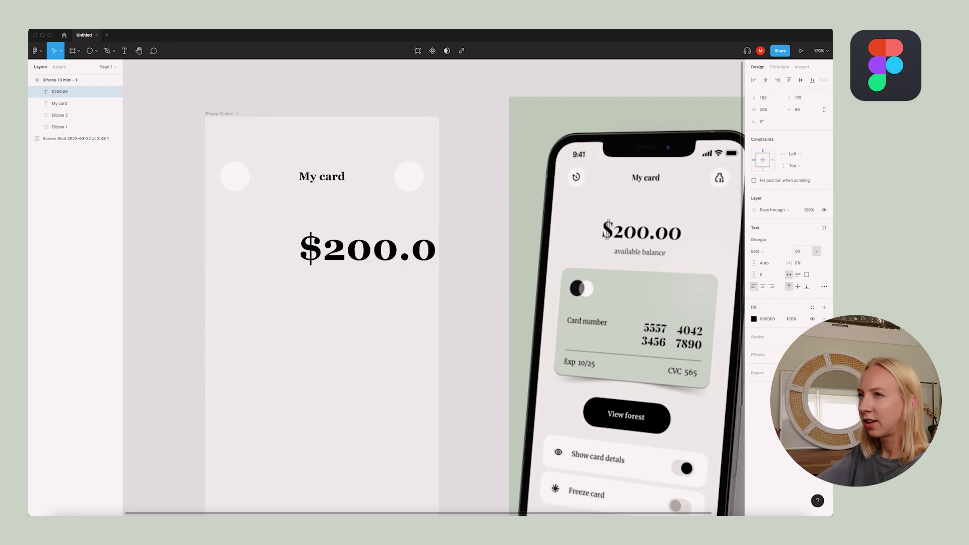
{"action": "type", "text": "available ba"}
{"action": "type", "text": "lance"}
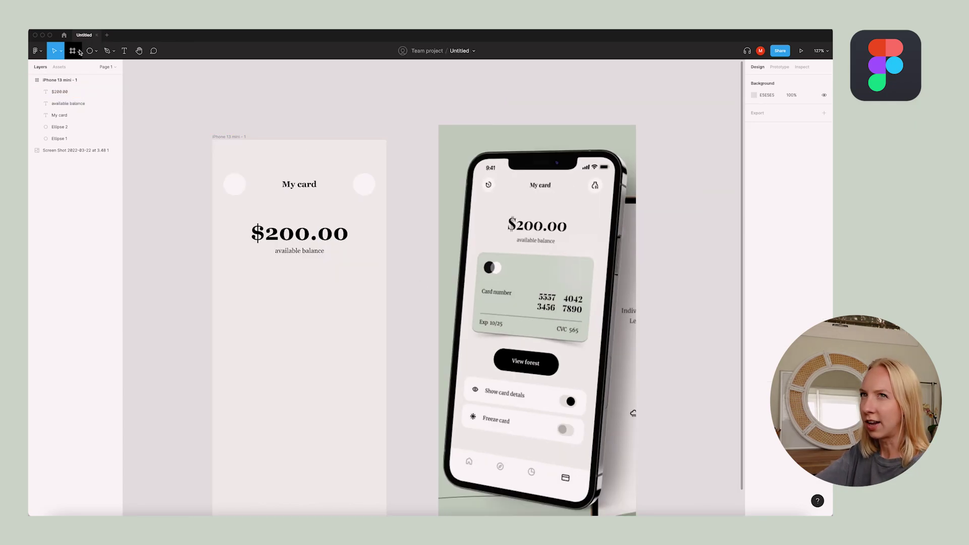
Draw the card frame below the balance with corner radius 16 and the reference's sage green
{"action": "left_click", "coordinate": [80, 51]}
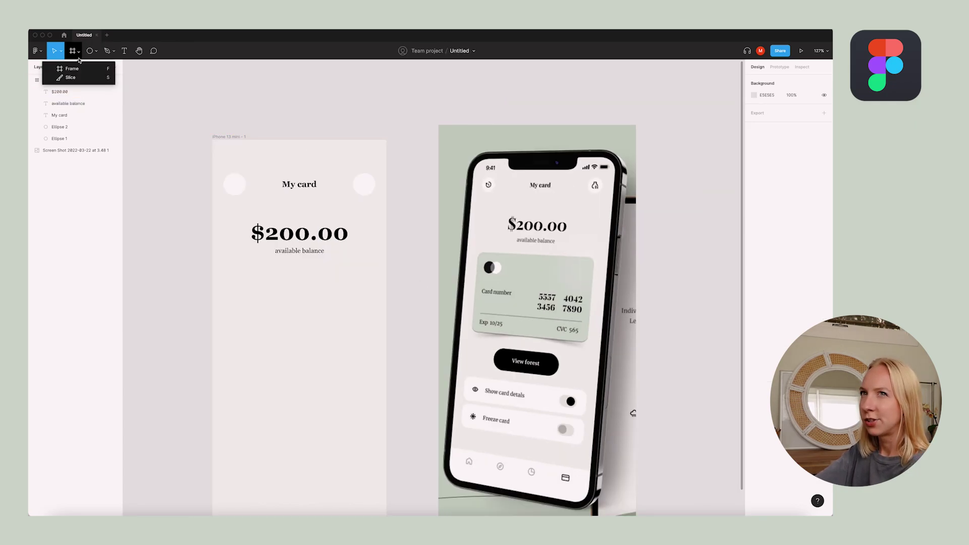
{"action": "left_click", "coordinate": [57, 65]}
{"action": "left_click_drag", "start_coordinate": [242, 276], "coordinate": [371, 337]}
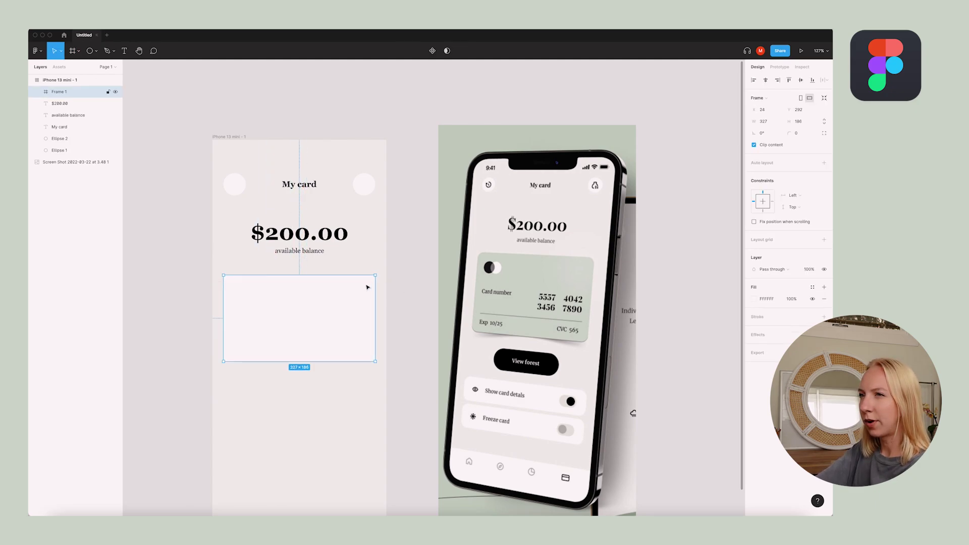
{"action": "left_click", "coordinate": [805, 137]}
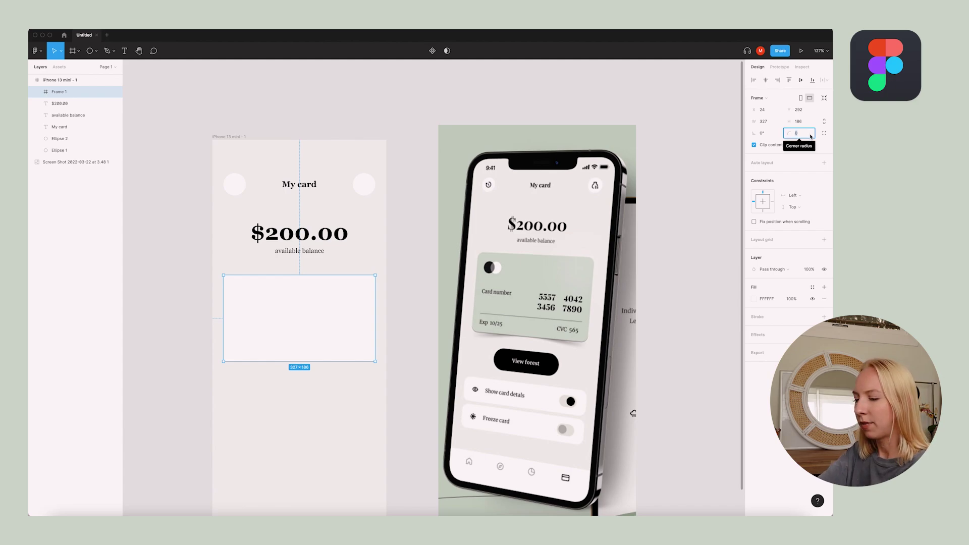
{"action": "type", "text": "16"}
{"action": "key", "text": "Return"}
{"action": "left_click", "coordinate": [754, 299]}
{"action": "key", "text": "i"}
{"action": "left_click", "coordinate": [444, 131]}
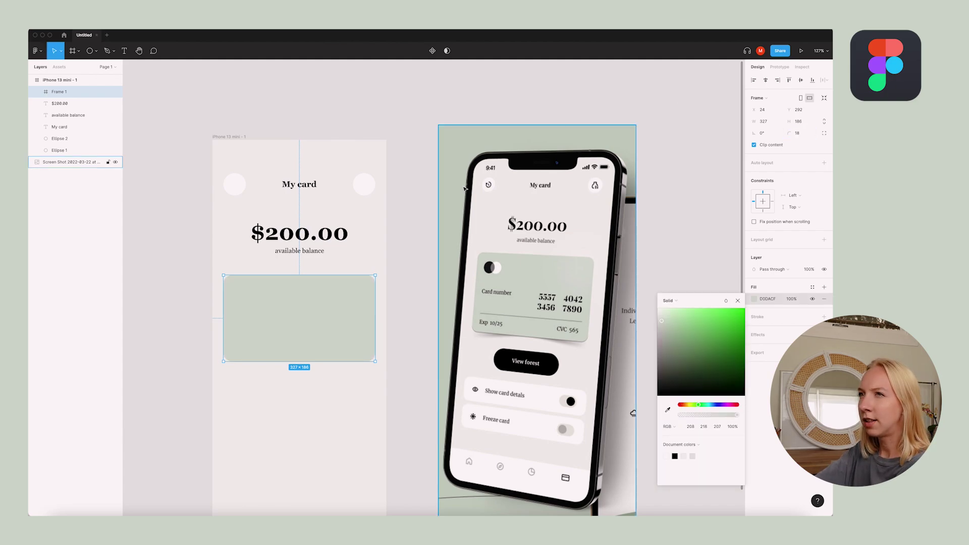
{"action": "left_click", "coordinate": [428, 125]}
Paste the two overlapping circles, intersect them, and fill the intersection grey
{"action": "key", "text": "ctrl+v"}
{"action": "scroll", "coordinate": [255, 299], "scroll_direction": "up", "scroll_amount": 3}
{"action": "left_click", "coordinate": [143, 30]}
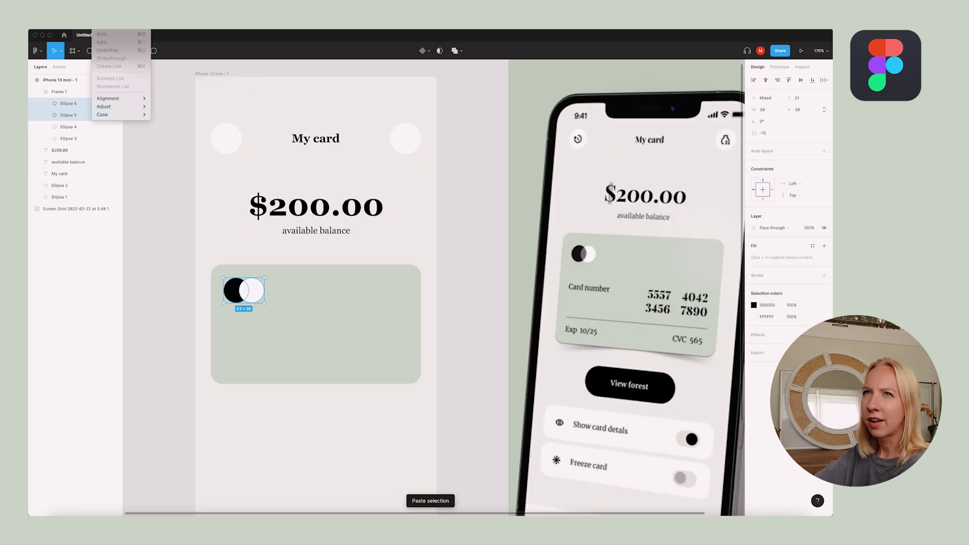
{"action": "mouse_move", "coordinate": [58, 25]}
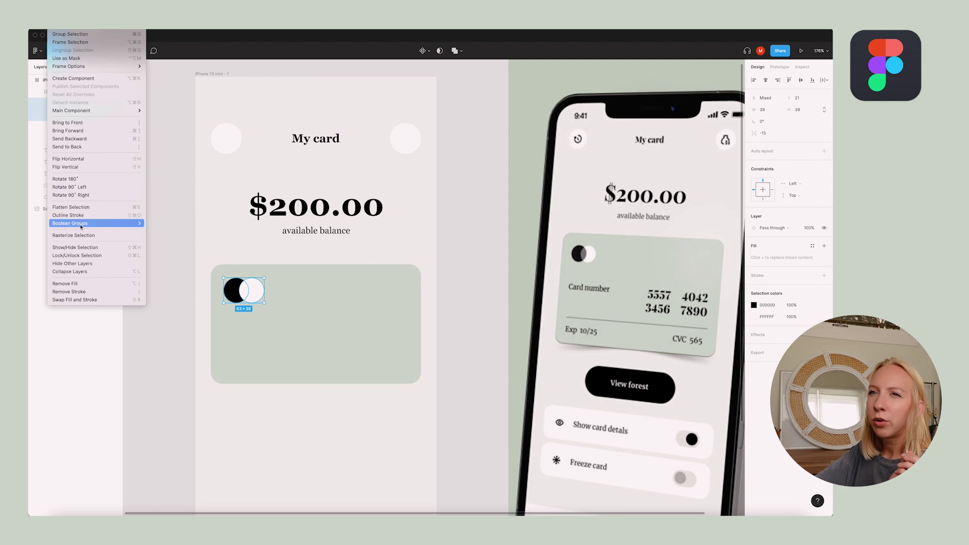
{"action": "mouse_move", "coordinate": [136, 223]}
{"action": "left_click", "coordinate": [170, 240]}
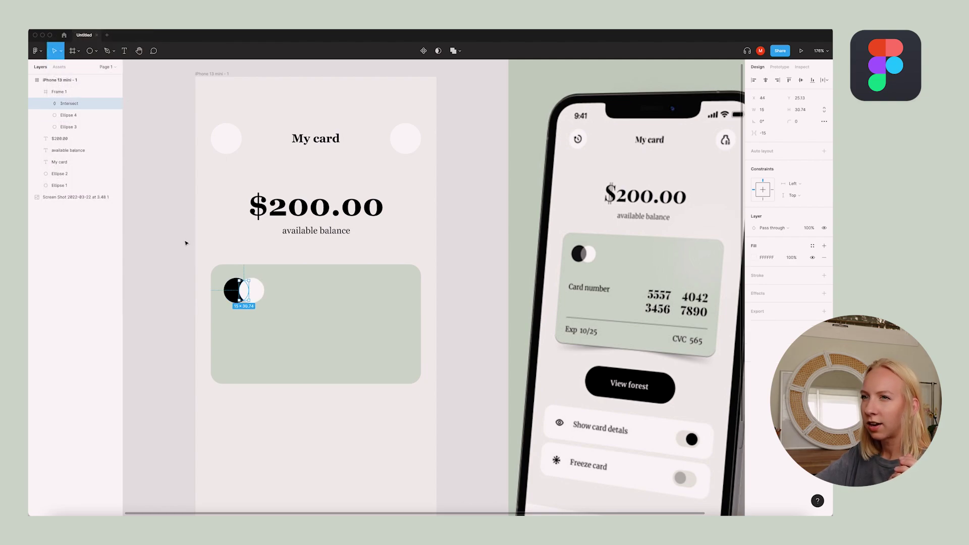
{"action": "left_click", "coordinate": [756, 258]}
{"action": "left_click_drag", "start_coordinate": [665, 293], "coordinate": [632, 300]}
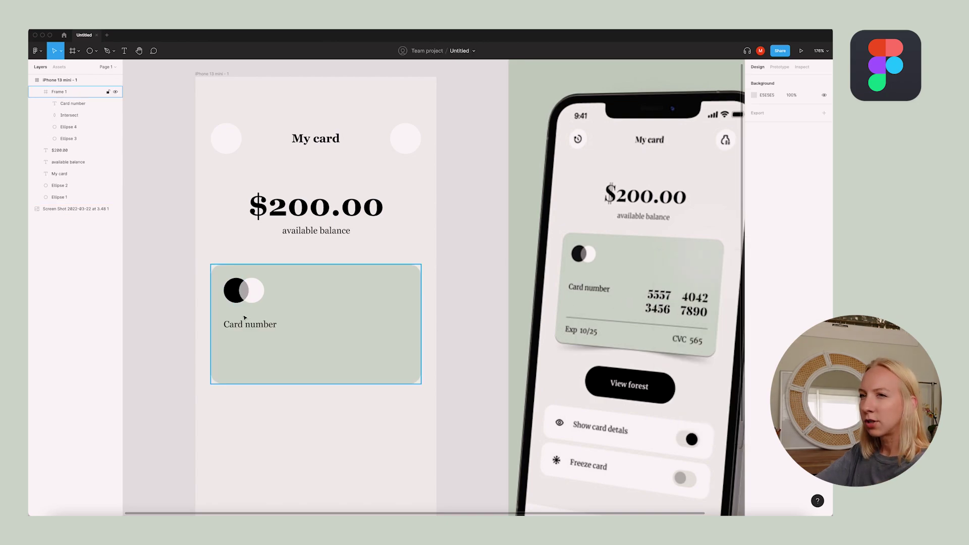
Duplicate the Card number text into two number groups reading 5557 and 4042
{"action": "left_click", "coordinate": [242, 327]}
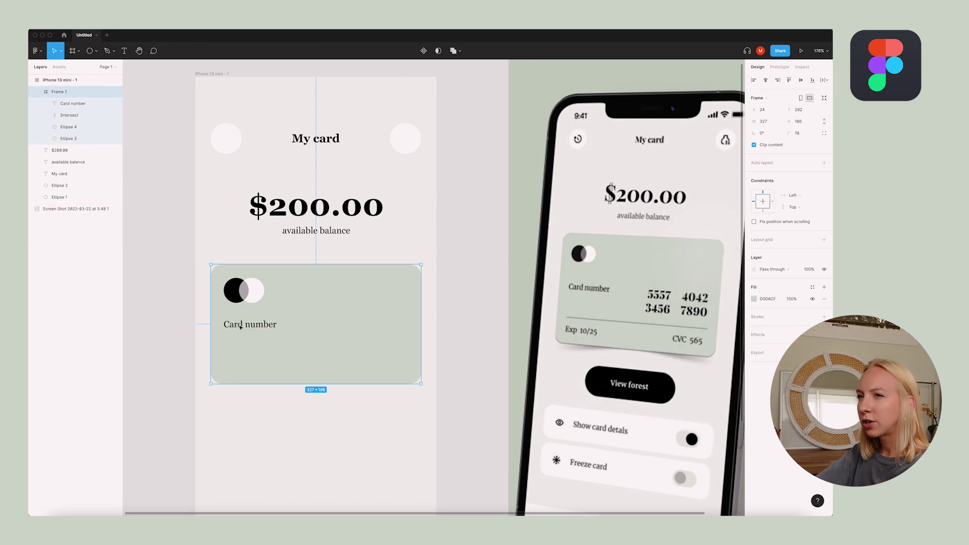
{"action": "left_click", "coordinate": [266, 327]}
{"action": "left_click_drag", "start_coordinate": [266, 327], "coordinate": [364, 327]}
{"action": "double_click", "coordinate": [376, 324]}
{"action": "type", "text": "5557"}
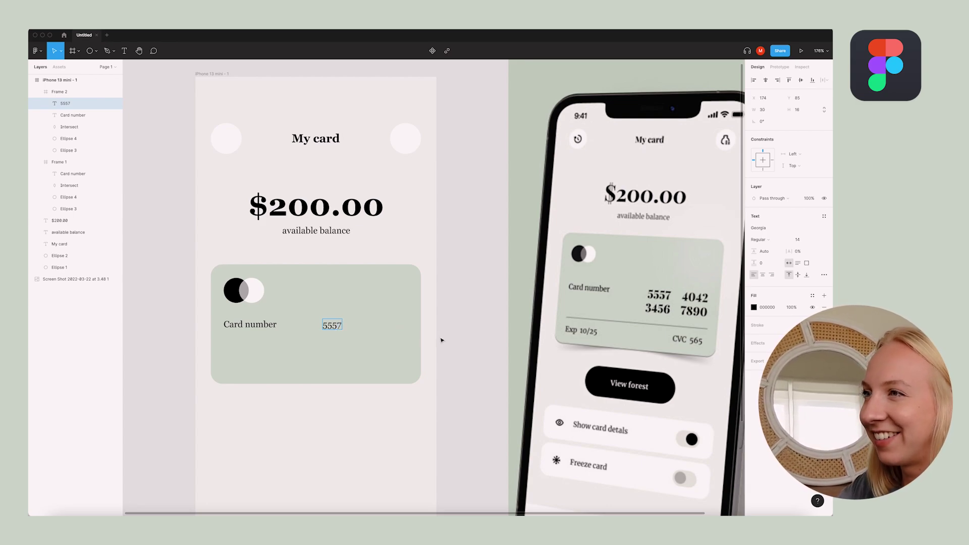
{"action": "key", "text": "Escape"}
{"action": "left_click_drag", "start_coordinate": [332, 326], "coordinate": [389, 329]}
{"action": "double_click", "coordinate": [378, 326]}
{"action": "type", "text": "4042"}
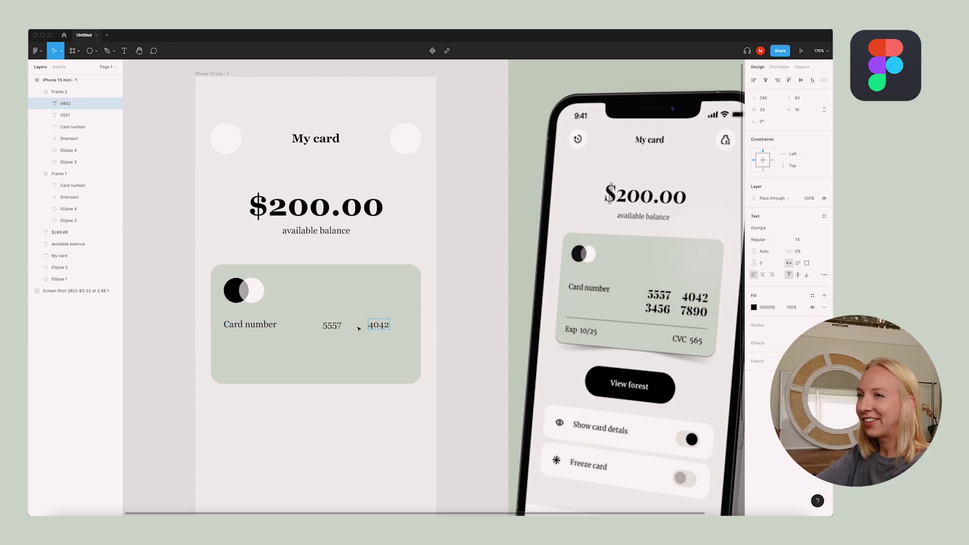
Add a second row reading 3456 7890 and select all four number groups
{"action": "left_click", "coordinate": [332, 326]}
{"action": "left_click", "coordinate": [379, 325], "text": "shift"}
{"action": "left_click_drag", "start_coordinate": [379, 327], "coordinate": [383, 340]}
{"action": "double_click", "coordinate": [332, 339]}
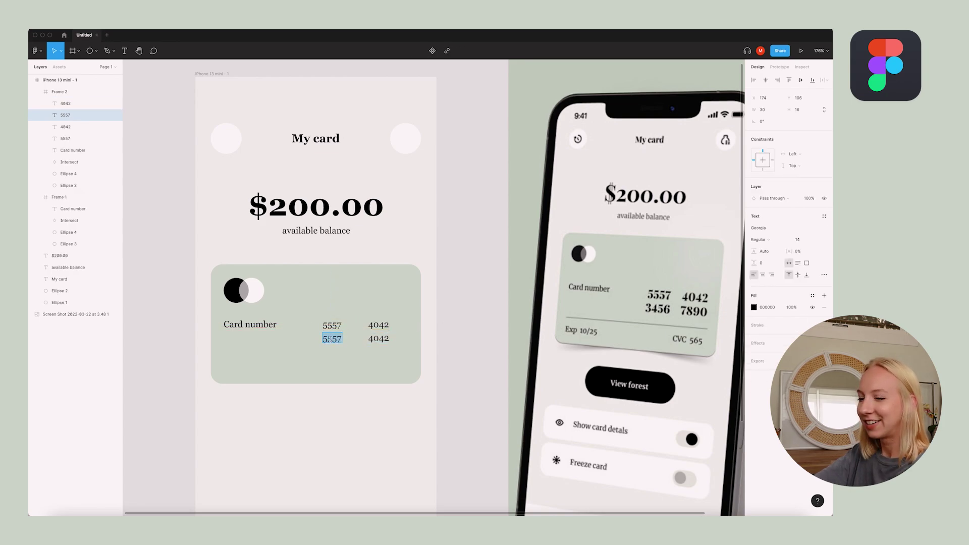
{"action": "type", "text": "3456"}
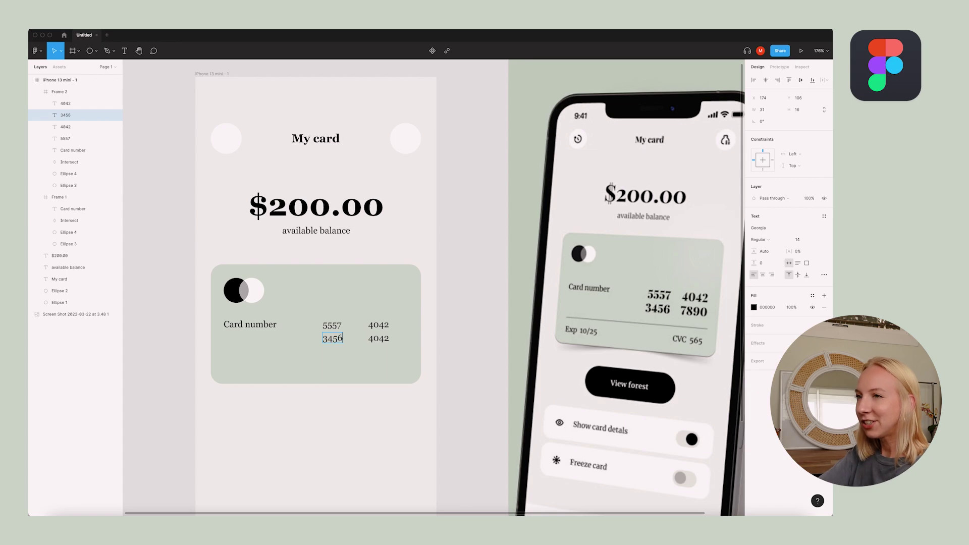
{"action": "double_click", "coordinate": [380, 339]}
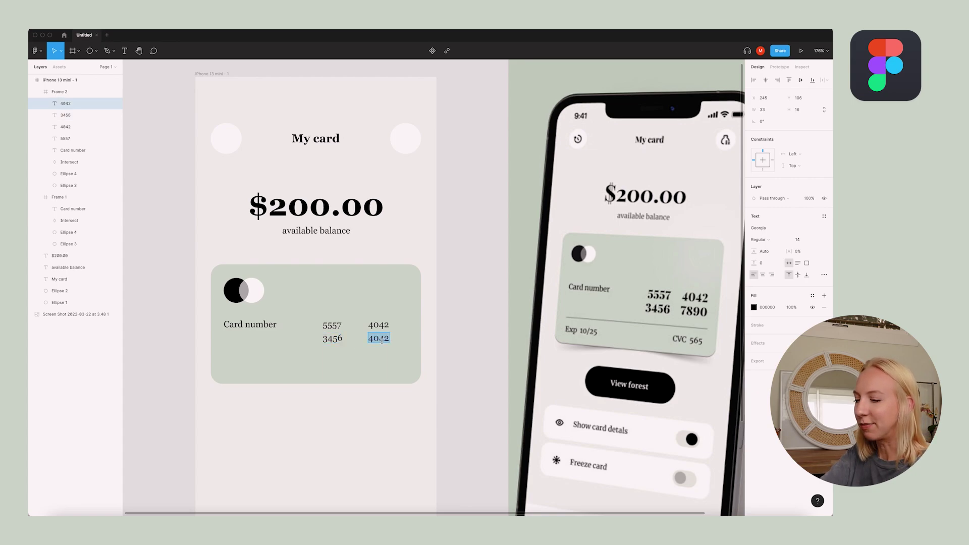
{"action": "type", "text": "7890"}
{"action": "key", "text": "Escape"}
{"action": "left_click", "coordinate": [332, 338], "text": "shift"}
{"action": "left_click", "coordinate": [332, 325], "text": "shift"}
{"action": "left_click", "coordinate": [379, 325], "text": "shift"}
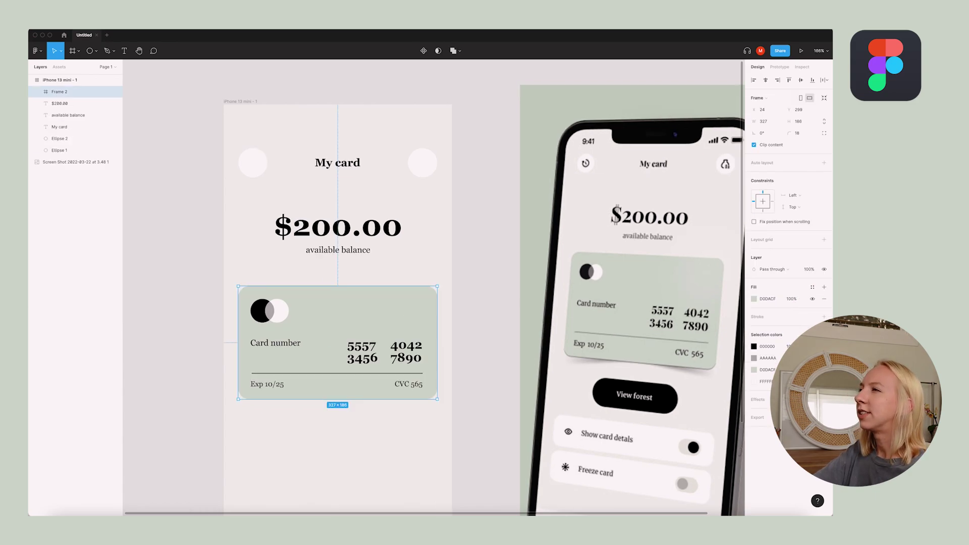
Give the card a drop shadow at 100% opacity
{"action": "key", "text": "ctrl+Up"}
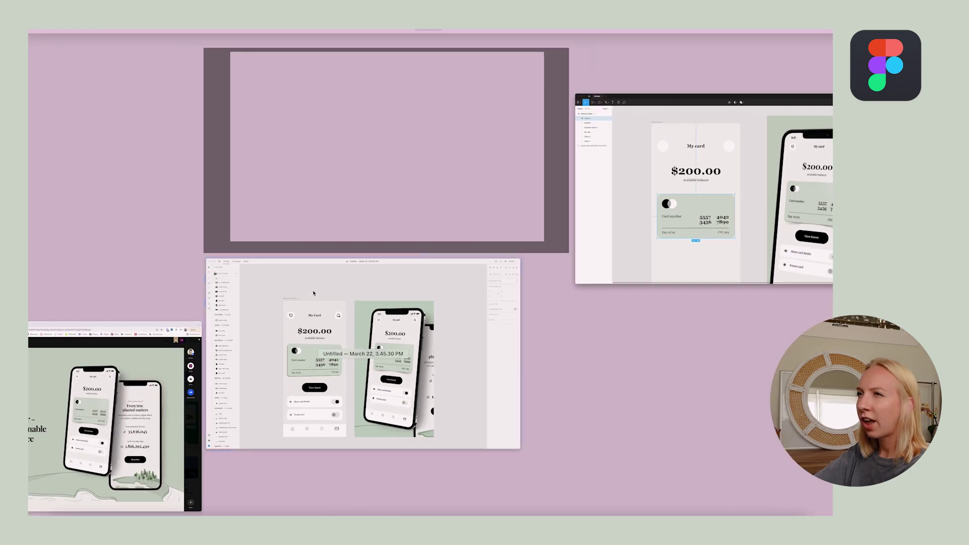
{"action": "left_click", "coordinate": [265, 244]}
{"action": "key", "text": "ctrl+Up"}
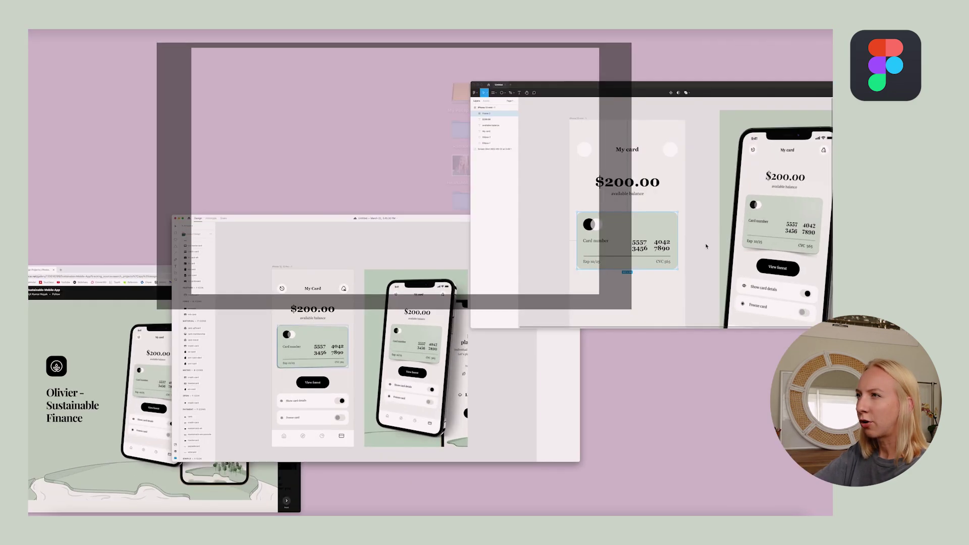
{"action": "left_click", "coordinate": [706, 245]}
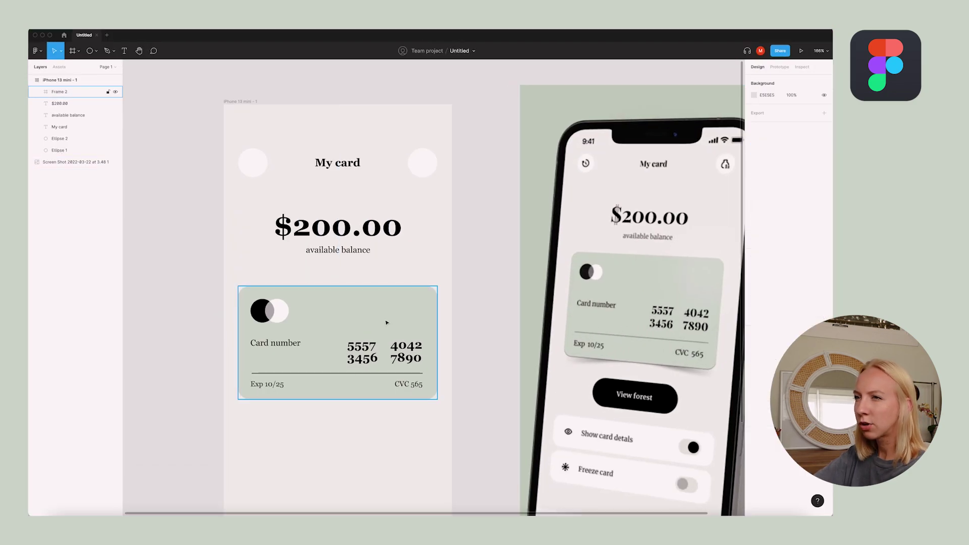
{"action": "left_click", "coordinate": [766, 402]}
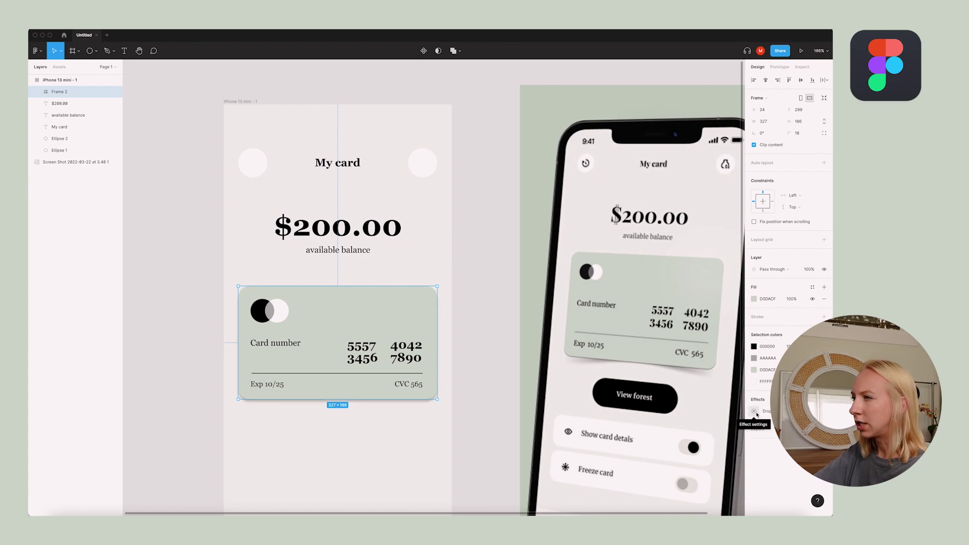
{"action": "scroll", "coordinate": [469, 346], "scroll_direction": "down", "scroll_amount": 3}
{"action": "left_click", "coordinate": [468, 346]}
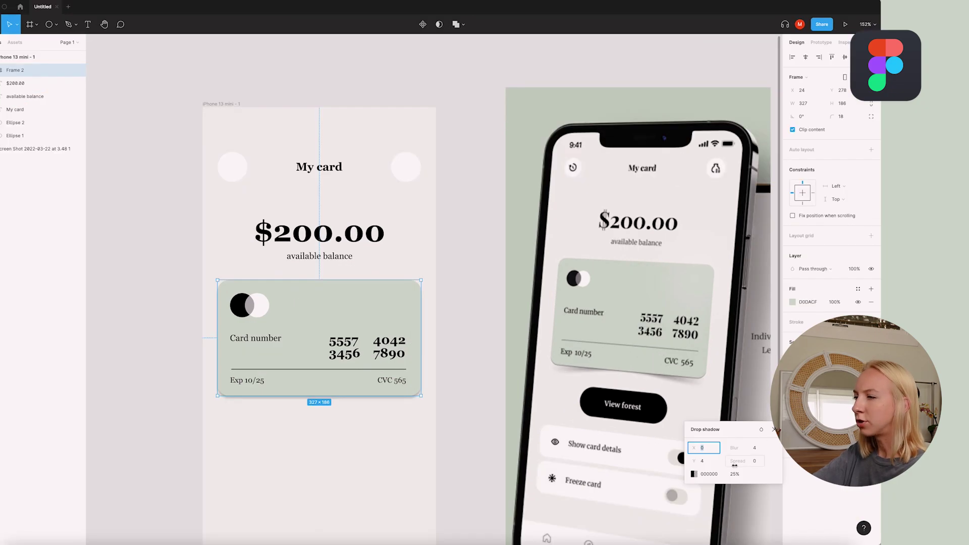
{"action": "left_click", "coordinate": [497, 470]}
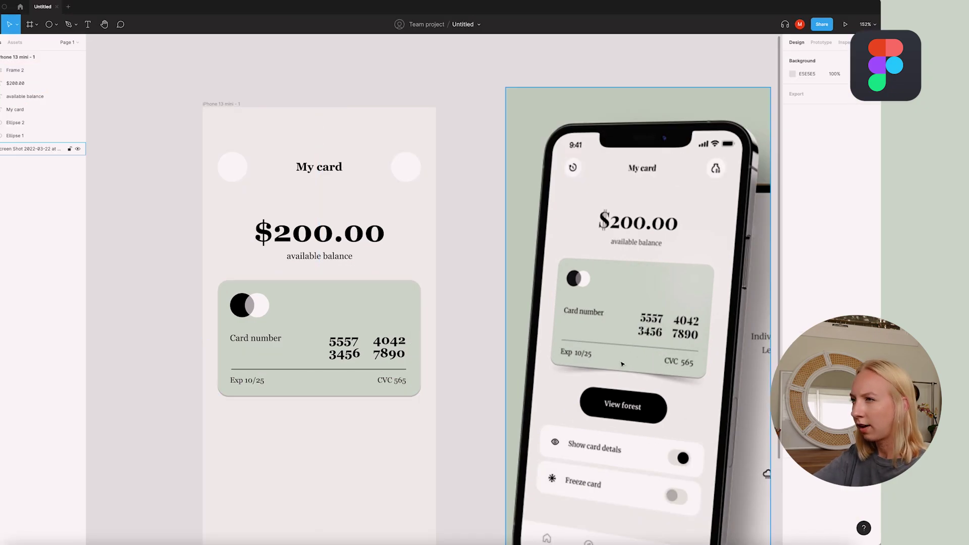
{"action": "left_click", "coordinate": [736, 474]}
{"action": "type", "text": "100"}
{"action": "left_click", "coordinate": [401, 432]}
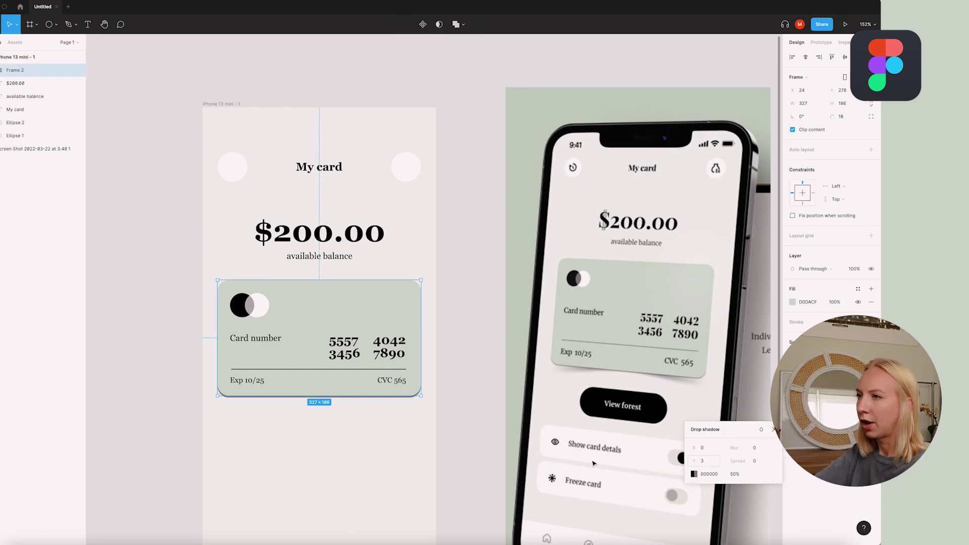
{"action": "left_click", "coordinate": [401, 433]}
Draw a thin ellipse, rotate it flat, add layer blur and 70% fill, and tuck it under the card
{"action": "left_click", "coordinate": [49, 24]}
{"action": "left_click_drag", "start_coordinate": [133, 158], "coordinate": [137, 255]}
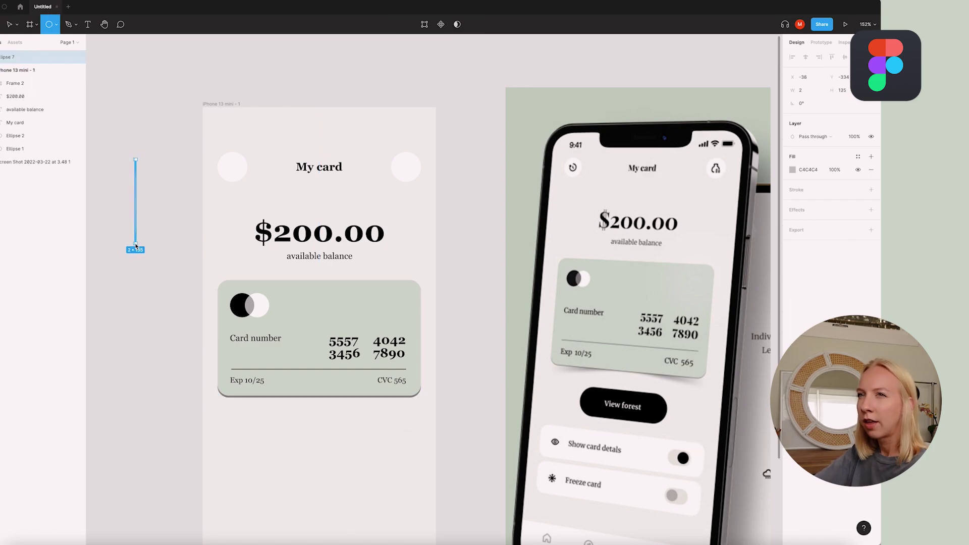
{"action": "left_click_drag", "start_coordinate": [134, 205], "coordinate": [277, 452]}
{"action": "left_click_drag", "start_coordinate": [281, 400], "coordinate": [319, 437]}
{"action": "left_click", "coordinate": [871, 276]}
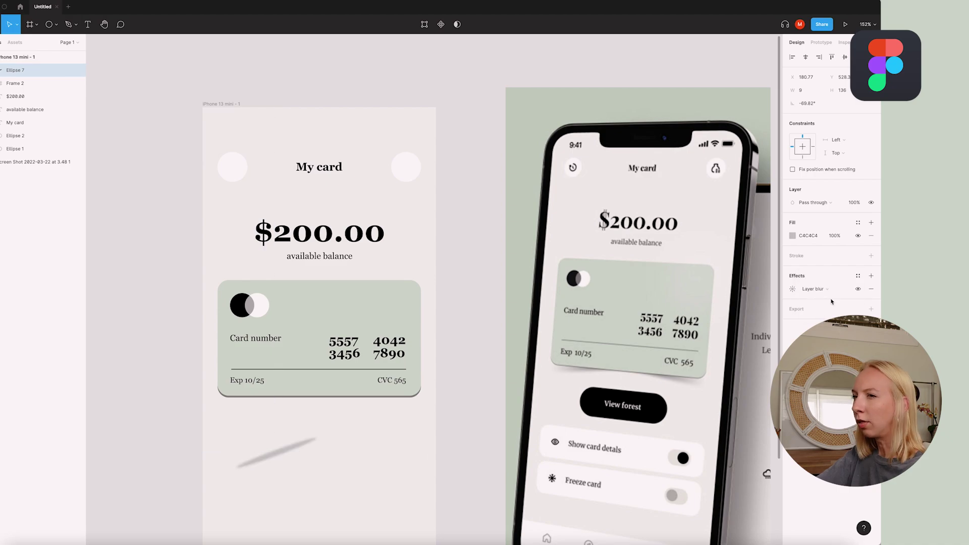
{"action": "left_click", "coordinate": [813, 289]}
{"action": "left_click", "coordinate": [718, 311]}
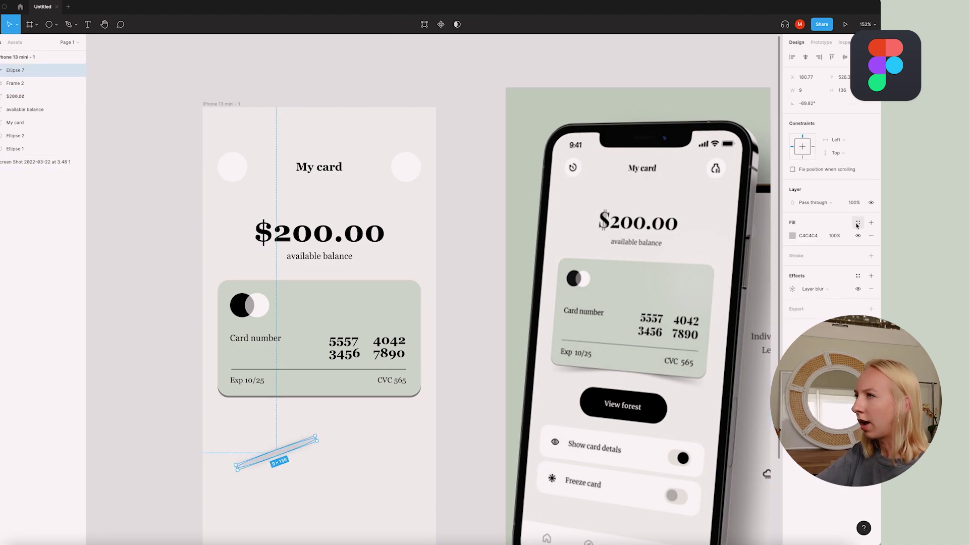
{"action": "left_click", "coordinate": [792, 236]}
{"action": "left_click", "coordinate": [767, 377]}
{"action": "type", "text": "70"}
{"action": "key", "text": "Return"}
{"action": "left_click_drag", "start_coordinate": [282, 453], "coordinate": [386, 403]}
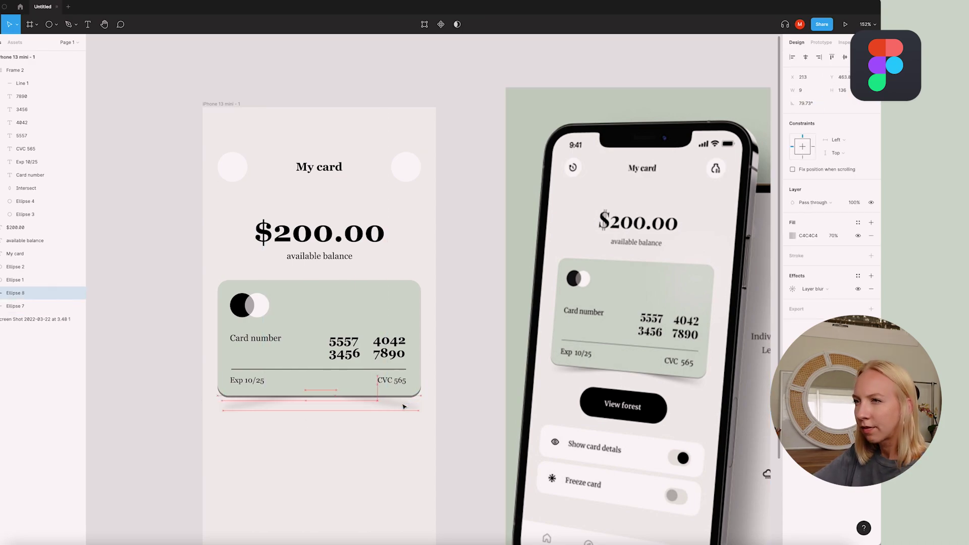
Review the blurred shadow and select the second blurred ellipse under the card
{"action": "left_click", "coordinate": [439, 444]}
{"action": "scroll", "coordinate": [439, 444], "scroll_direction": "down", "scroll_amount": 5}
{"action": "scroll", "coordinate": [391, 441], "scroll_direction": "up", "scroll_amount": 5}
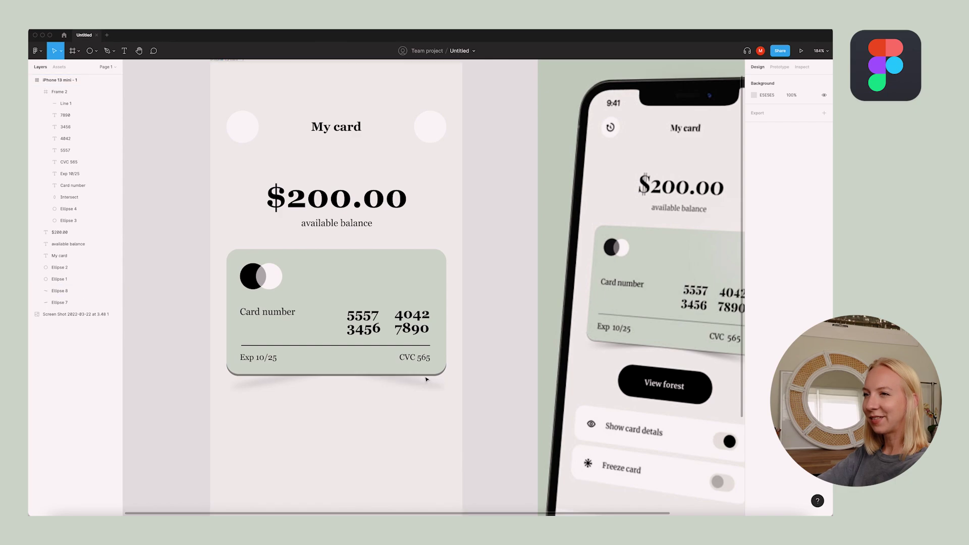
{"action": "left_click", "coordinate": [425, 399]}
{"action": "scroll", "coordinate": [419, 404], "scroll_direction": "down", "scroll_amount": 5}
{"action": "scroll", "coordinate": [346, 405], "scroll_direction": "up", "scroll_amount": 4}
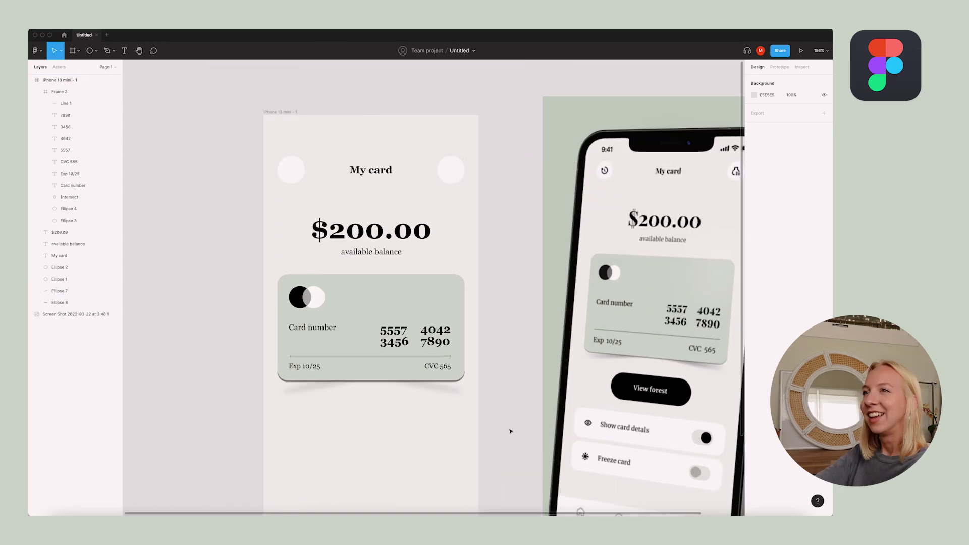
Draw the black View forest button frame below the card
{"action": "left_click", "coordinate": [79, 51]}
{"action": "left_click", "coordinate": [70, 66]}
{"action": "left_click_drag", "start_coordinate": [342, 415], "coordinate": [411, 444]}
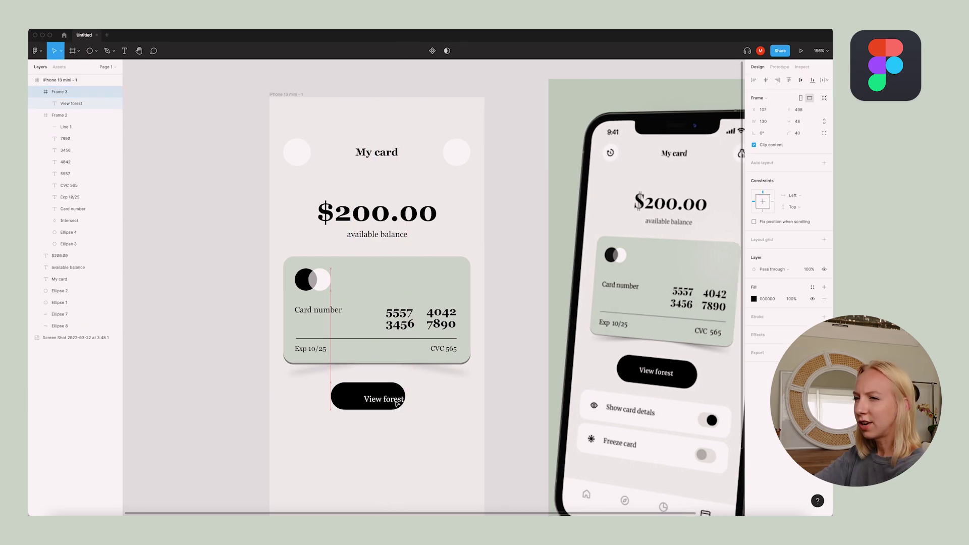
{"action": "left_click_drag", "start_coordinate": [397, 403], "coordinate": [406, 402]}
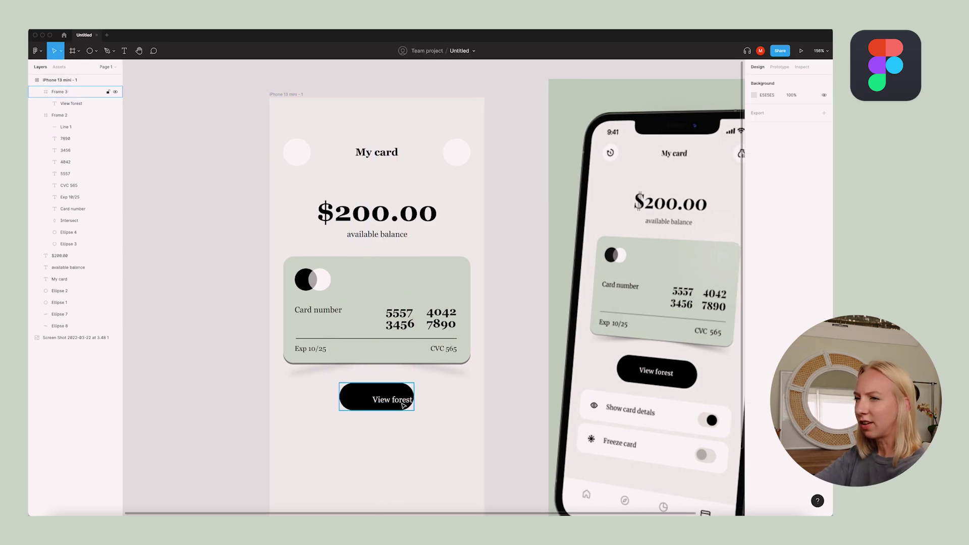
{"action": "left_click", "coordinate": [446, 421]}
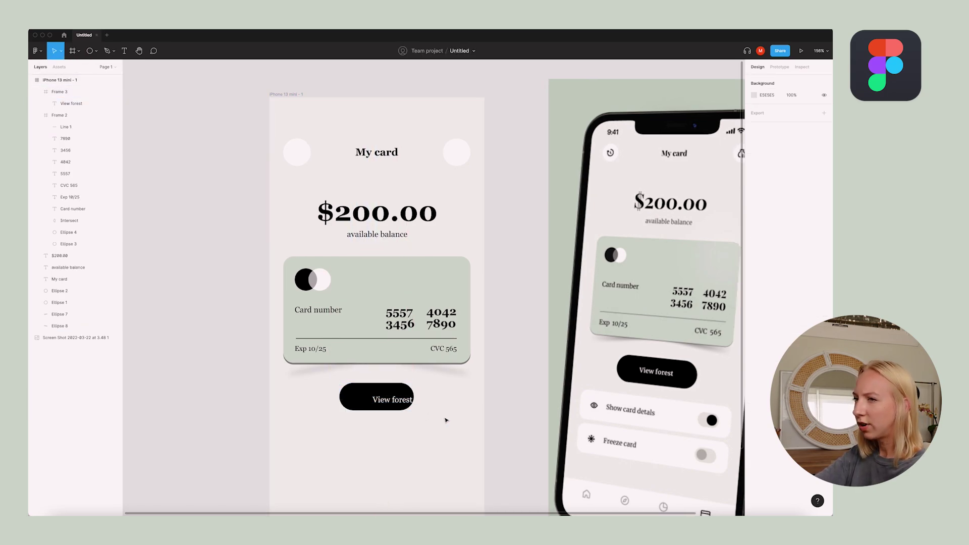
Centre the View forest label within the button
{"action": "double_click", "coordinate": [397, 402]}
{"action": "left_click_drag", "start_coordinate": [399, 402], "coordinate": [382, 401]}
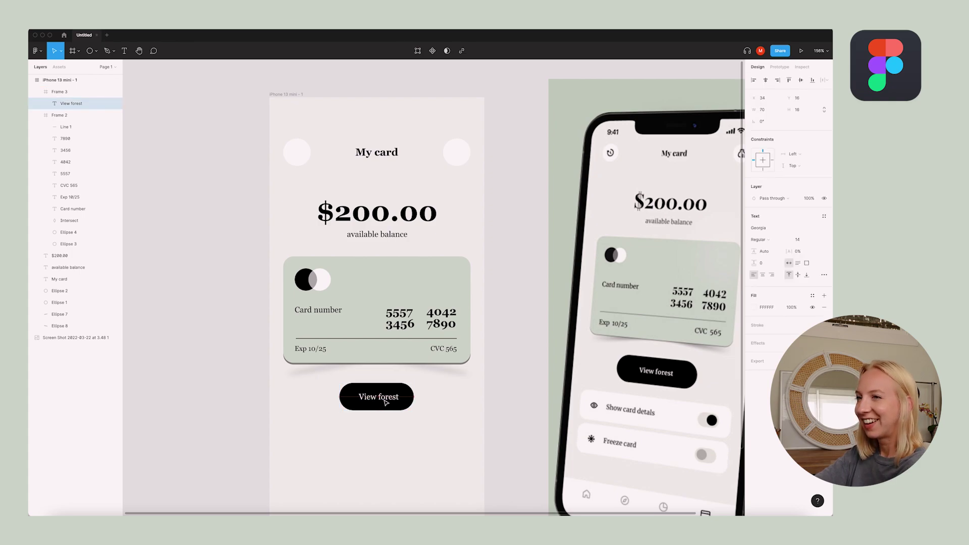
{"action": "left_click", "coordinate": [398, 425]}
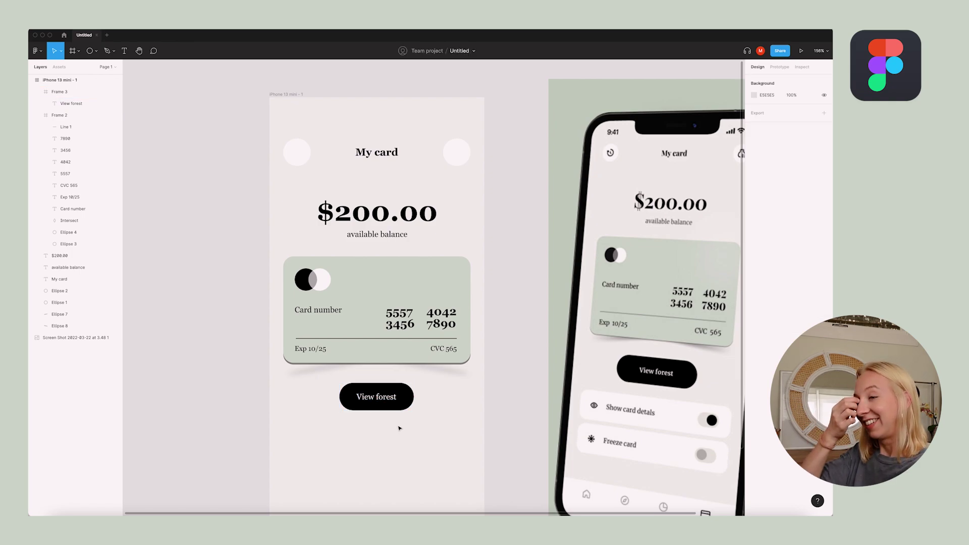
{"action": "double_click", "coordinate": [401, 405]}
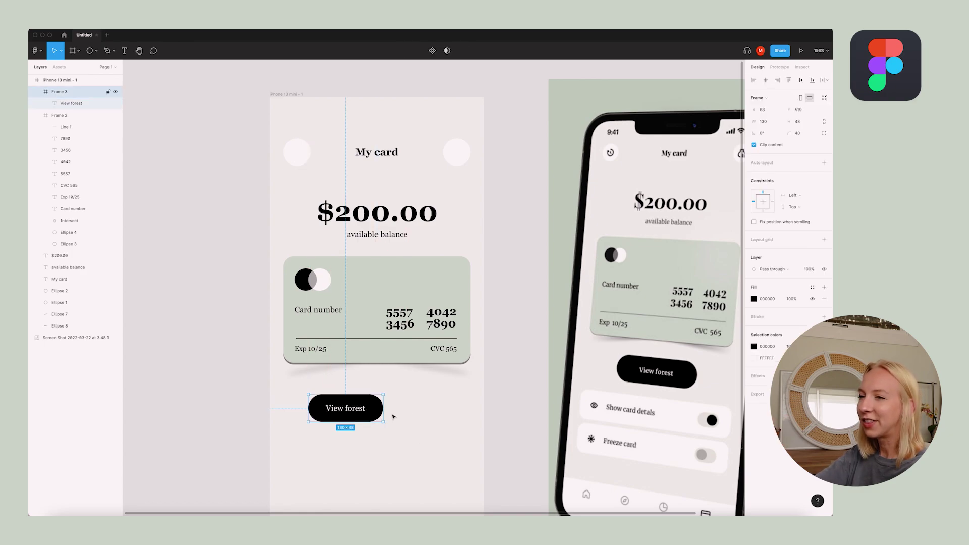
{"action": "left_click", "coordinate": [406, 425]}
{"action": "double_click", "coordinate": [385, 400]}
Add auto layout to the View forest button with its label centred
{"action": "key", "text": "Escape"}
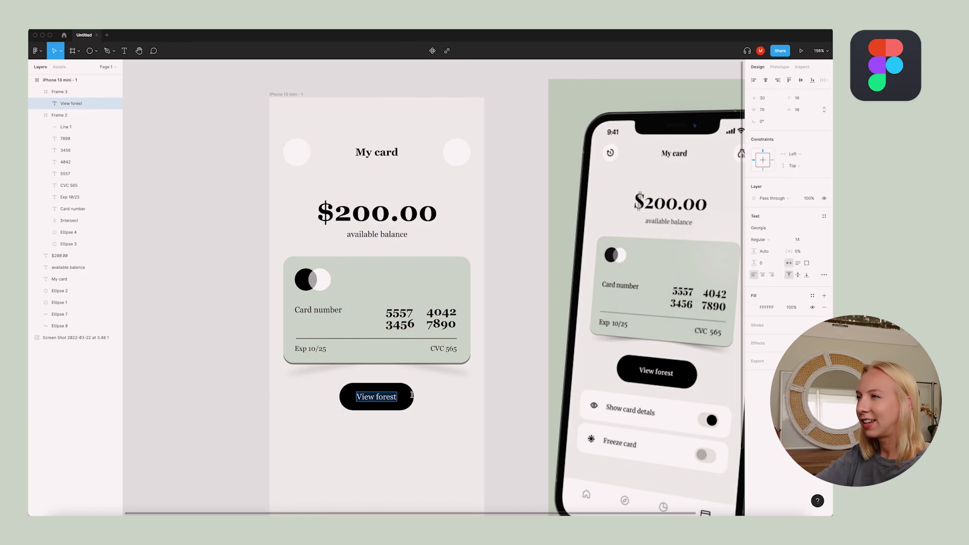
{"action": "key", "text": "shift+a"}
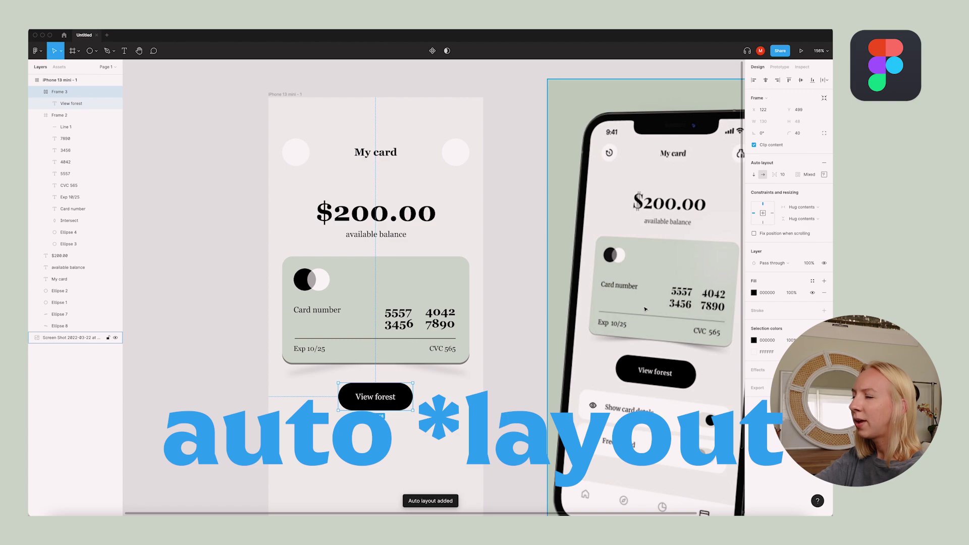
{"action": "left_click", "coordinate": [824, 174]}
{"action": "left_click", "coordinate": [794, 205]}
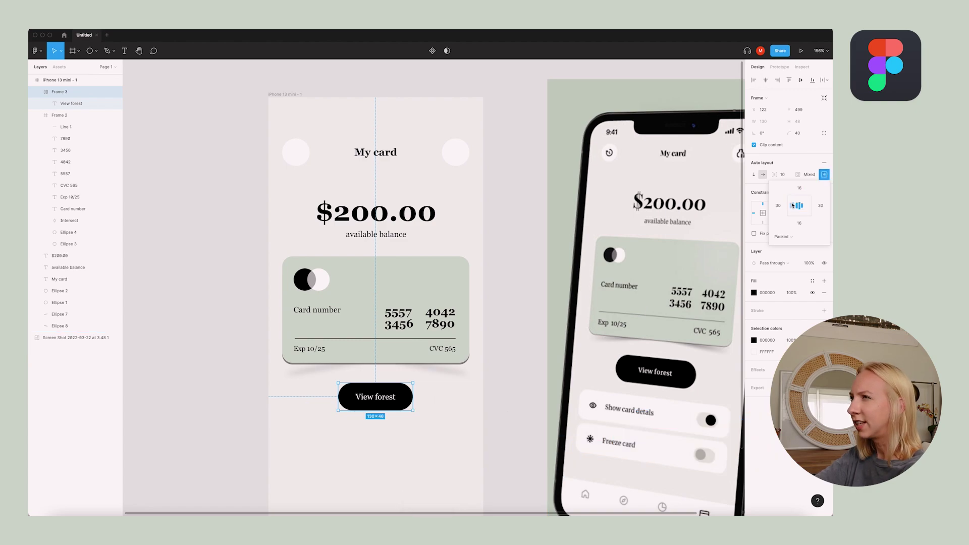
Test the button's resizing with throwaway label text, then undo back to View forest
{"action": "double_click", "coordinate": [375, 396]}
{"action": "type", "text": "fja"}
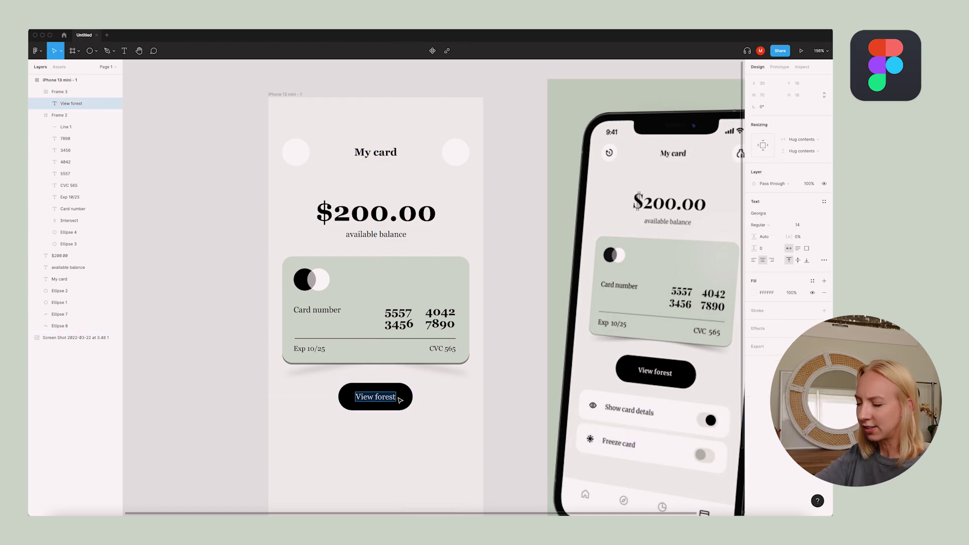
{"action": "type", "text": "kdfjdkjfkslka"}
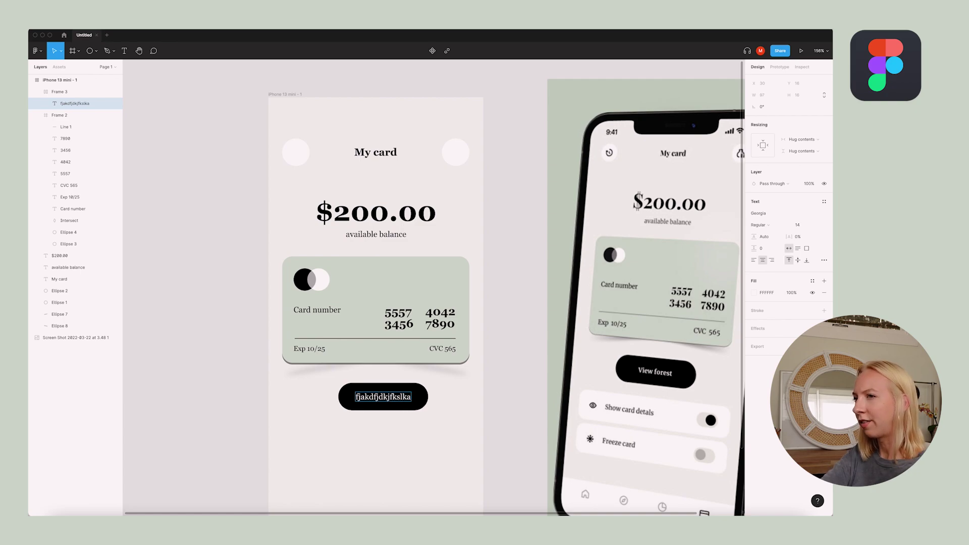
{"action": "key", "text": "ctrl+z"}
{"action": "left_click", "coordinate": [390, 430]}
{"action": "scroll", "coordinate": [424, 427], "scroll_direction": "down", "scroll_amount": 3}
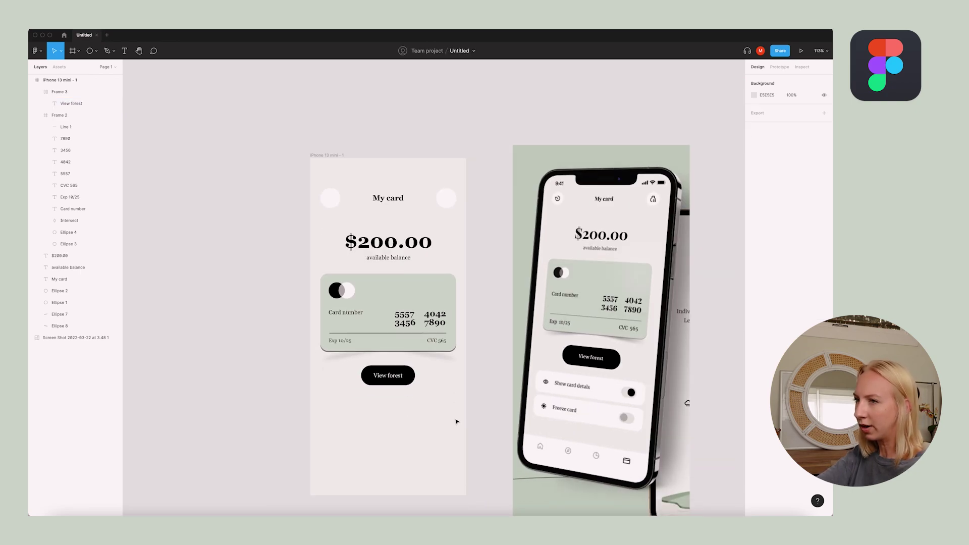
{"action": "scroll", "coordinate": [433, 408], "scroll_direction": "right", "scroll_amount": 2}
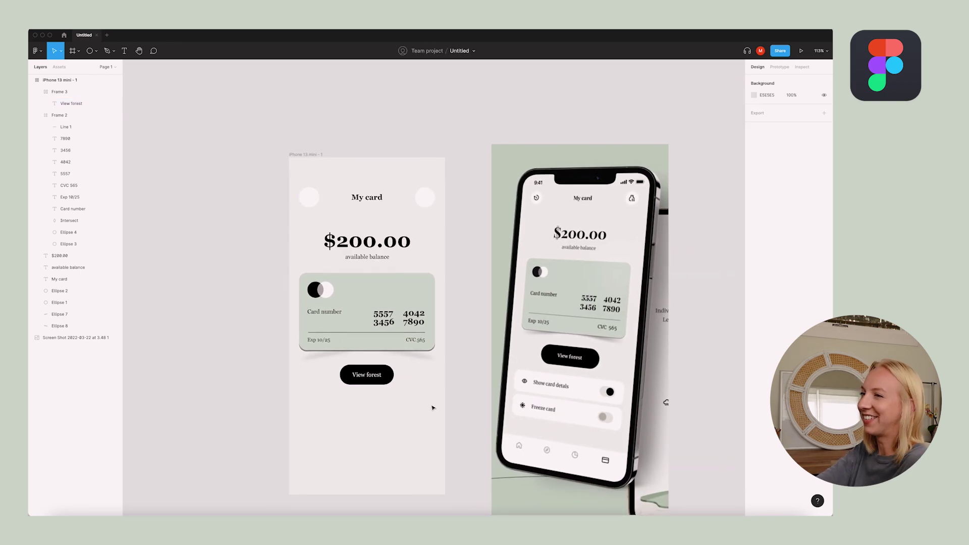
{"action": "left_click", "coordinate": [74, 51]}
Draw a wide white frame below View forest and round its corners to 16
{"action": "left_click_drag", "start_coordinate": [295, 407], "coordinate": [435, 432]}
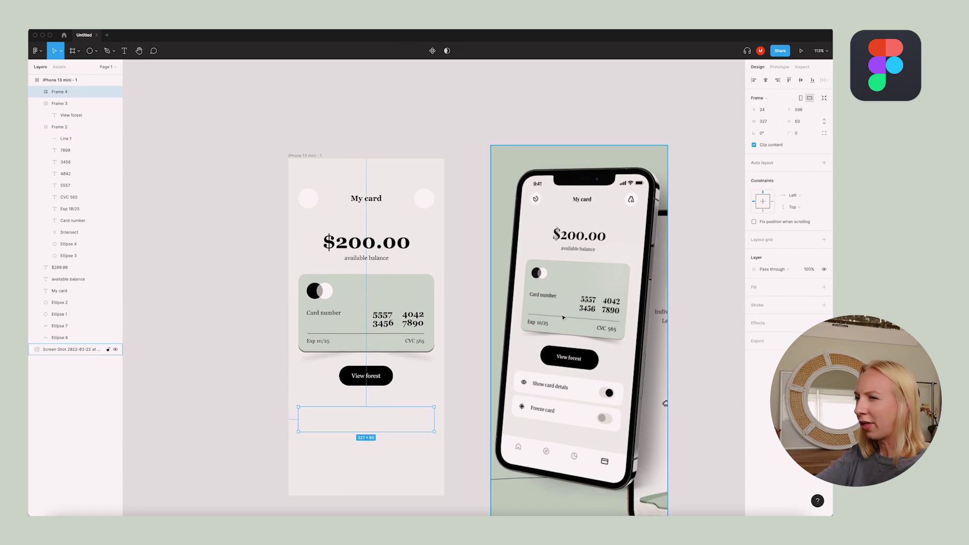
{"action": "left_click", "coordinate": [798, 133]}
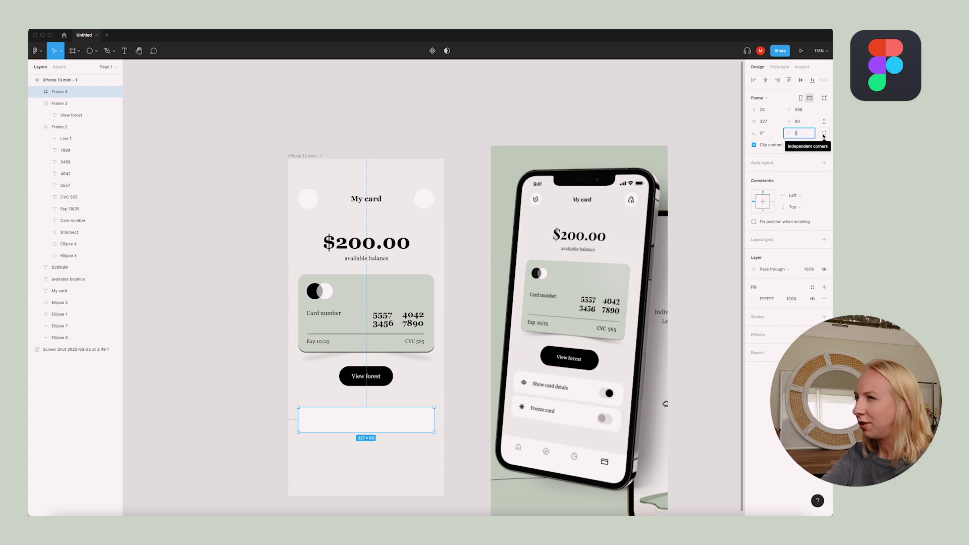
{"action": "type", "text": "20"}
{"action": "key", "text": "Return"}
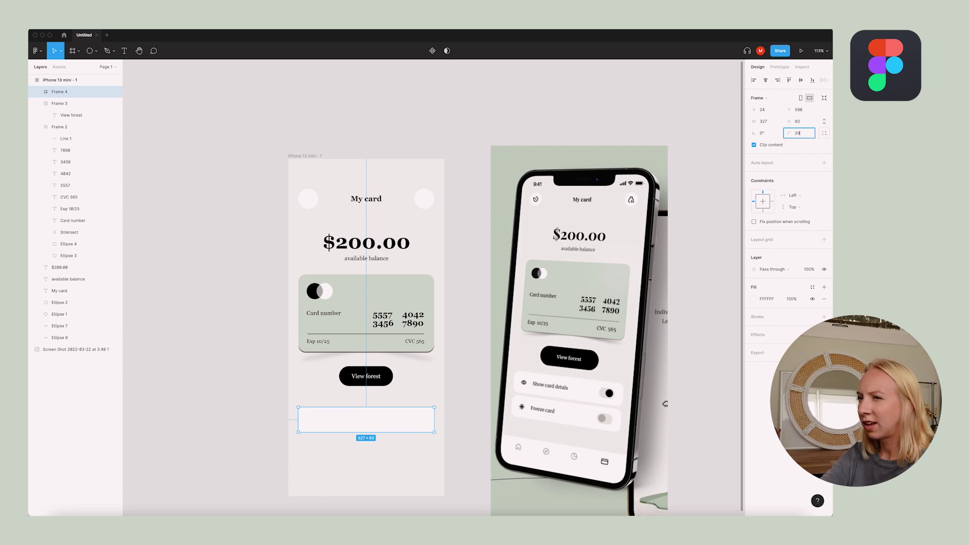
{"action": "left_click", "coordinate": [466, 459]}
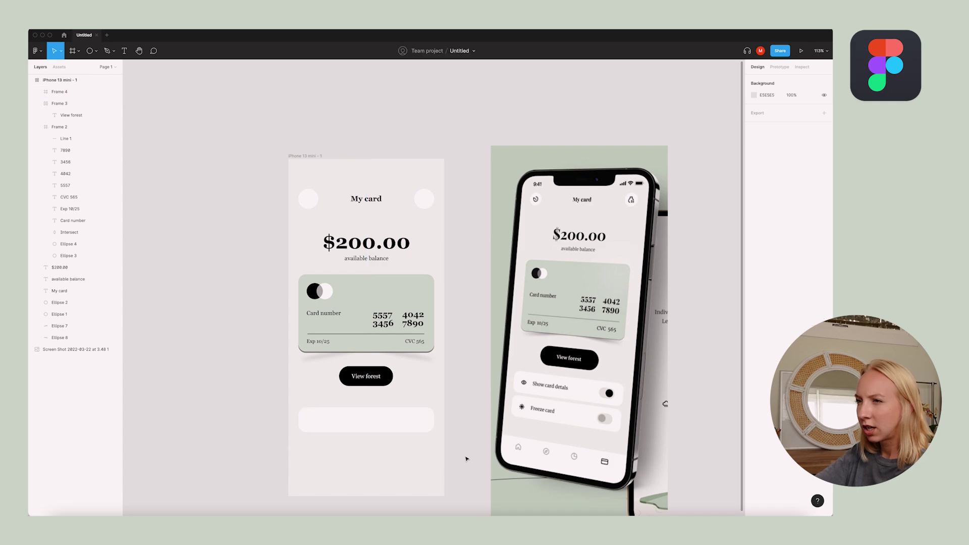
{"action": "left_click", "coordinate": [391, 427]}
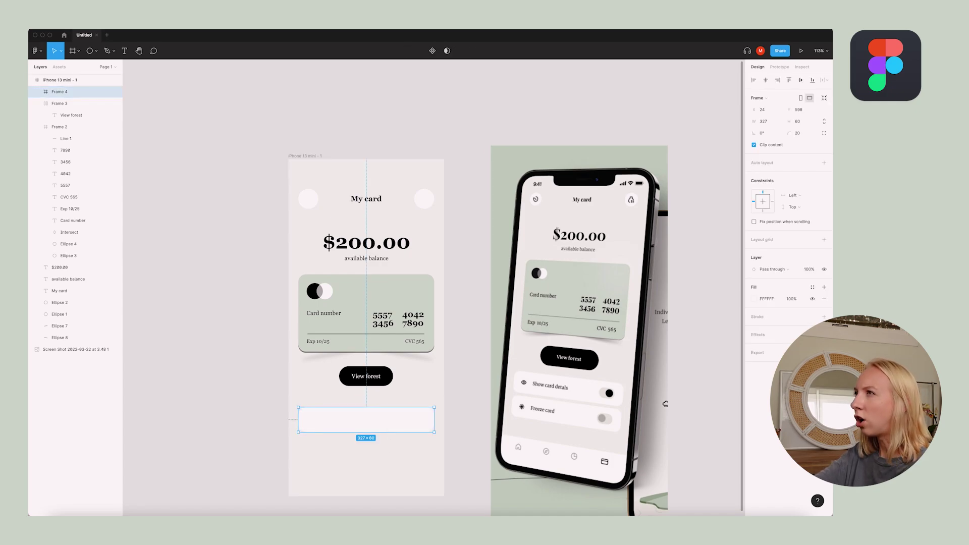
{"action": "left_click", "coordinate": [799, 134]}
{"action": "key", "text": "Return"}
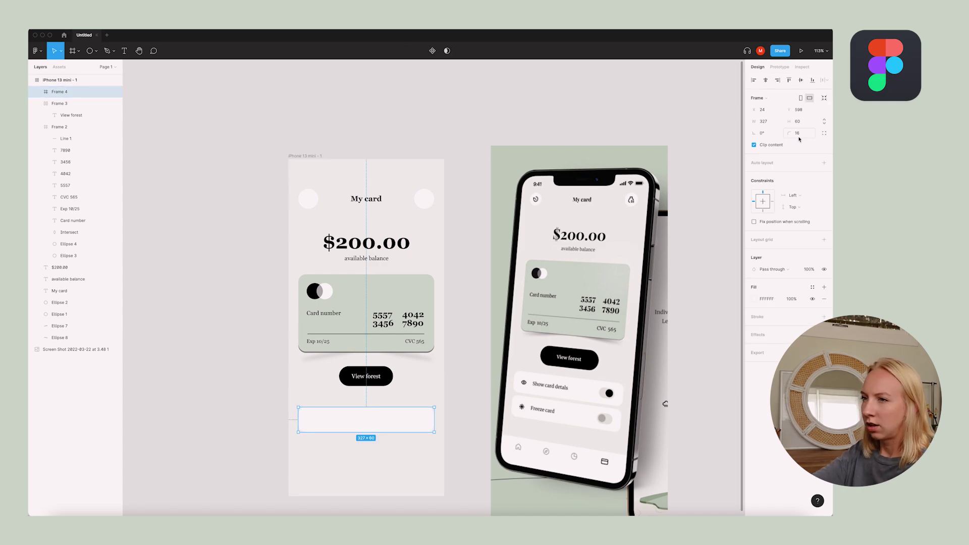
{"action": "left_click", "coordinate": [480, 395]}
Move the rounded bar up, closer to the View forest button
{"action": "scroll", "coordinate": [480, 396], "scroll_direction": "down", "scroll_amount": 1}
{"action": "scroll", "coordinate": [452, 404], "scroll_direction": "up", "scroll_amount": 3}
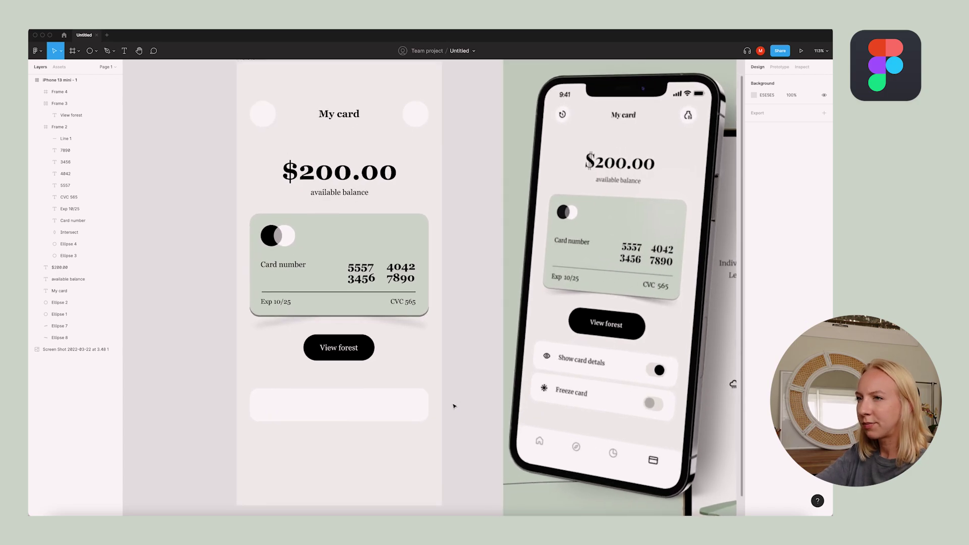
{"action": "left_click", "coordinate": [392, 396]}
{"action": "left_click_drag", "start_coordinate": [392, 389], "coordinate": [347, 359]}
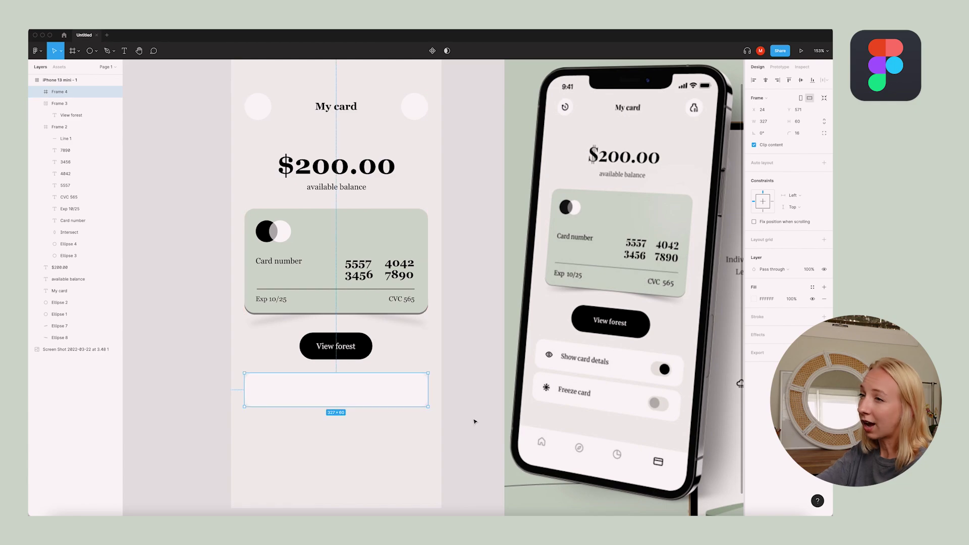
{"action": "scroll", "coordinate": [335, 430], "scroll_direction": "up", "scroll_amount": 3}
Paste a copy of the card's Exp 10/25 text into the white bar as its label
{"action": "left_click", "coordinate": [334, 430]}
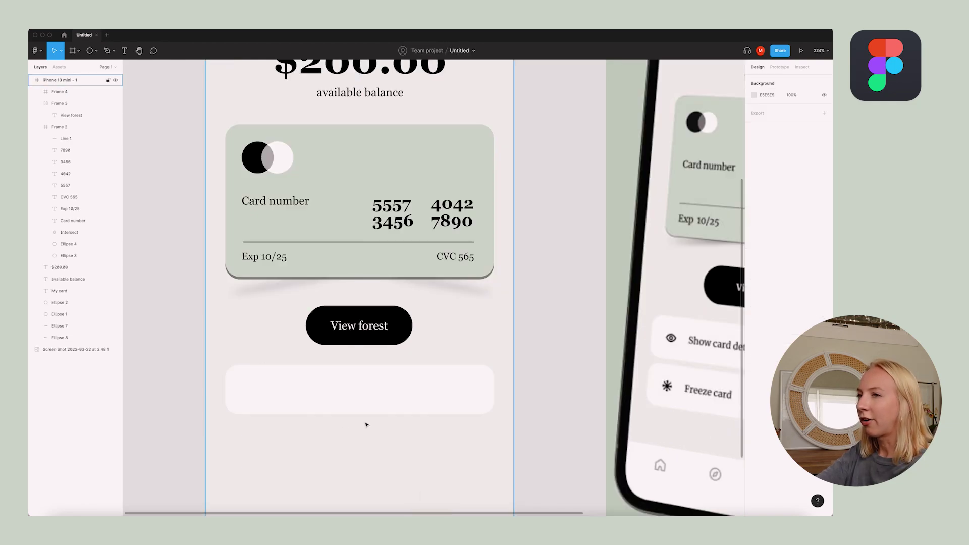
{"action": "scroll", "coordinate": [353, 429], "scroll_direction": "down", "scroll_amount": 5}
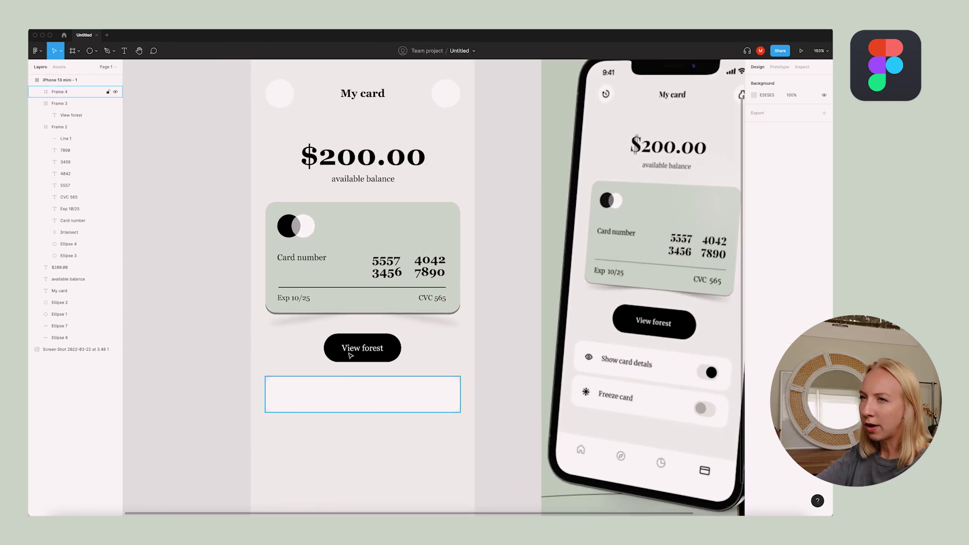
{"action": "left_click", "coordinate": [70, 209]}
{"action": "left_click", "coordinate": [359, 419]}
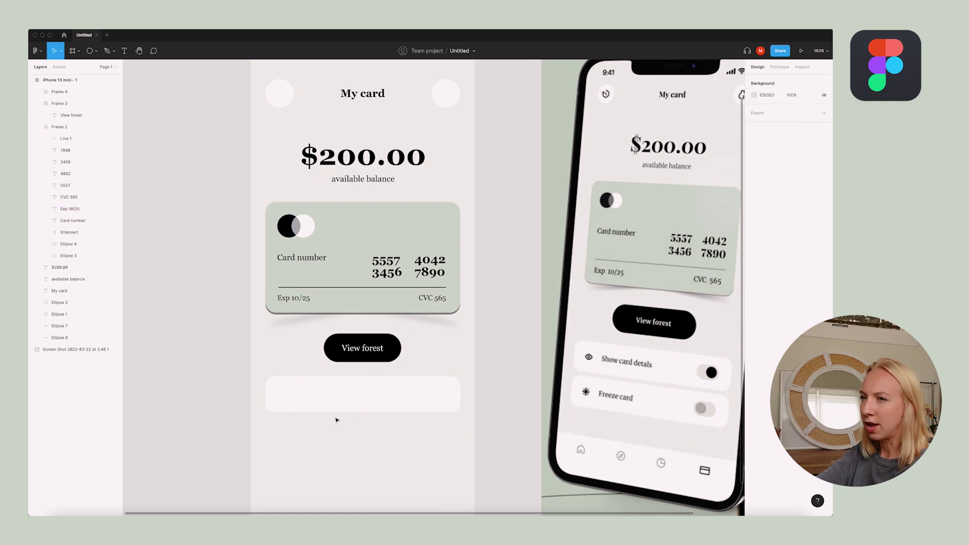
{"action": "left_click", "coordinate": [323, 395]}
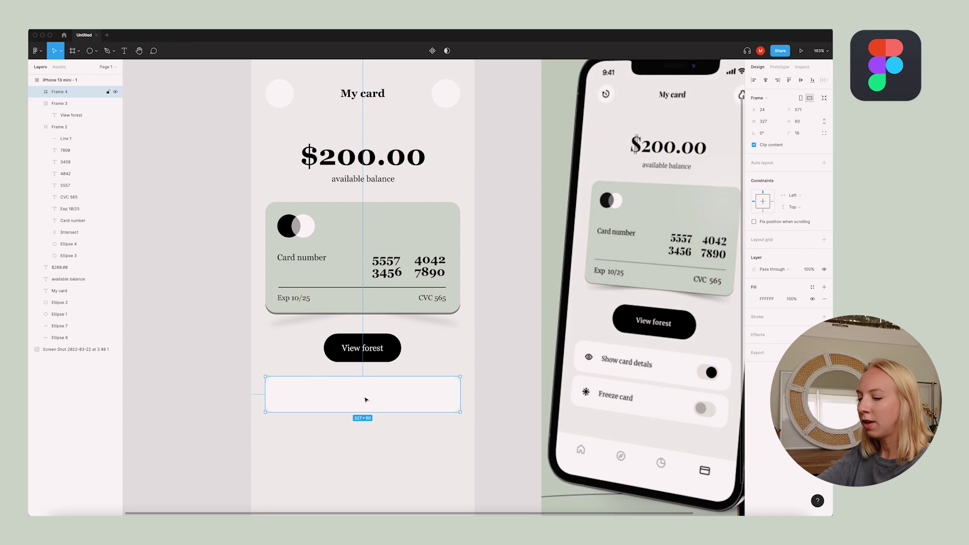
{"action": "key", "text": "super+v"}
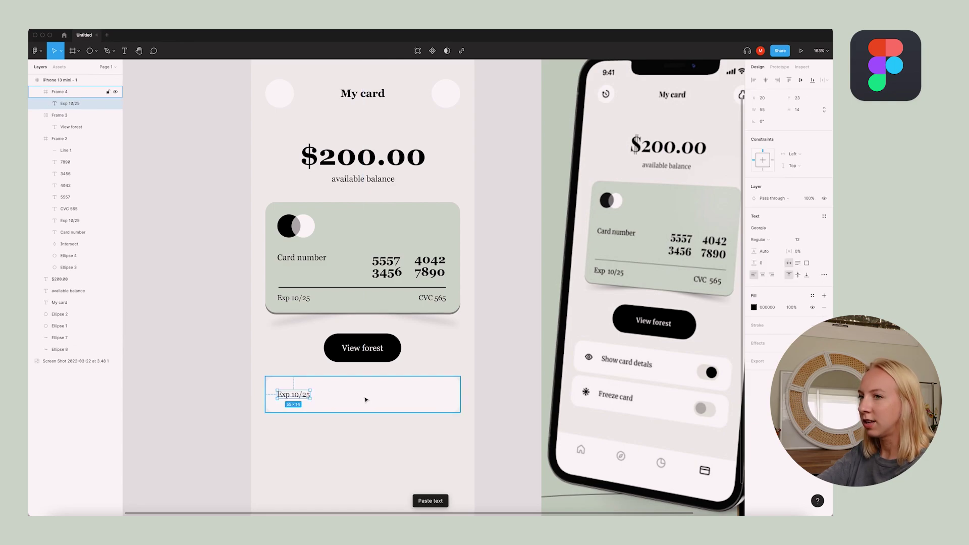
{"action": "left_click", "coordinate": [290, 389]}
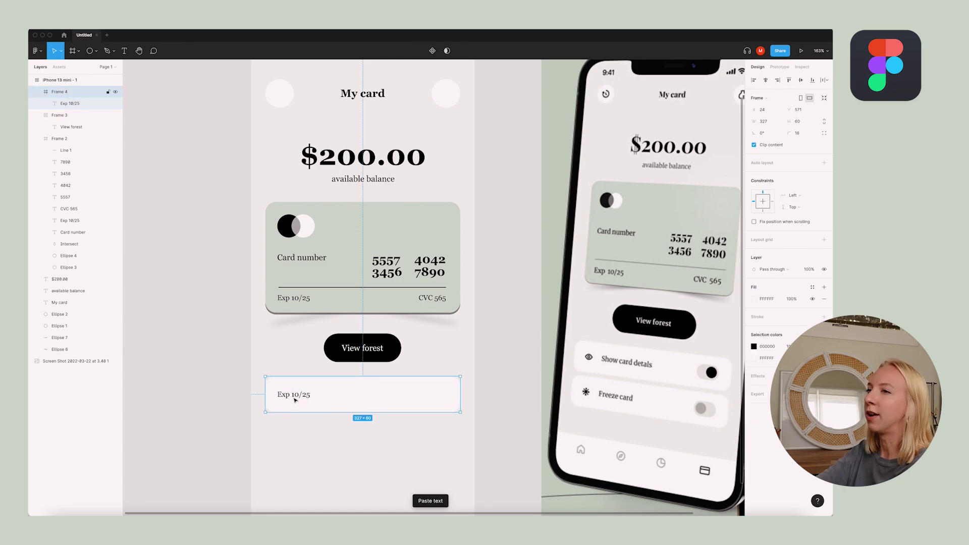
{"action": "left_click", "coordinate": [300, 302]}
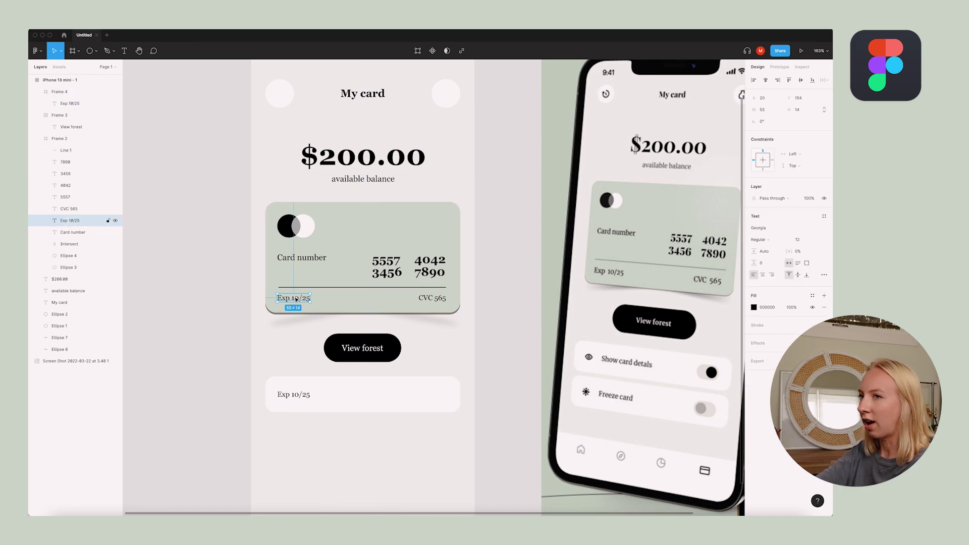
{"action": "scroll", "coordinate": [307, 427], "scroll_direction": "up", "scroll_amount": 3}
{"action": "scroll", "coordinate": [308, 426], "scroll_direction": "down", "scroll_amount": 3}
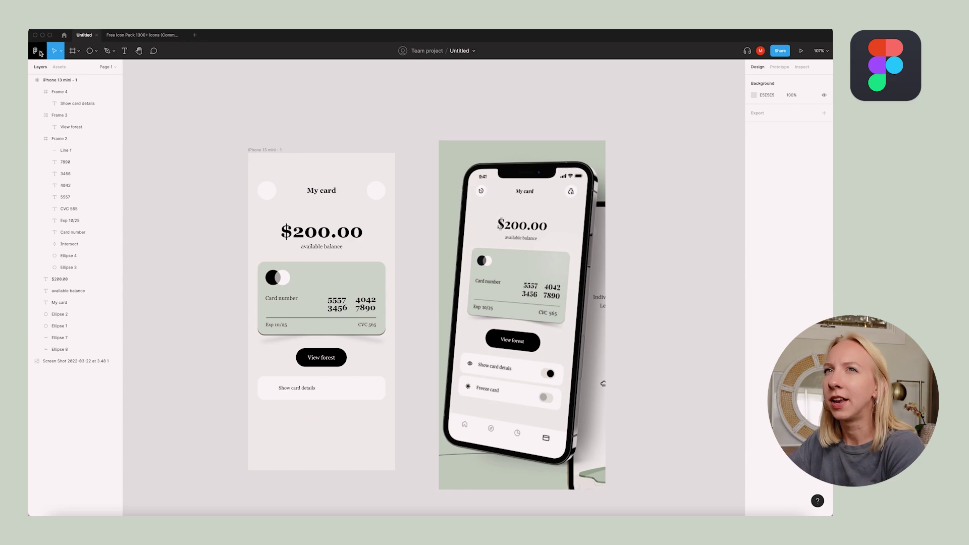
Launch the Flat-Icons plugin and check the reference design's top-right header icon
{"action": "left_click", "coordinate": [36, 51]}
{"action": "mouse_move", "coordinate": [70, 151]}
{"action": "left_click", "coordinate": [156, 154]}
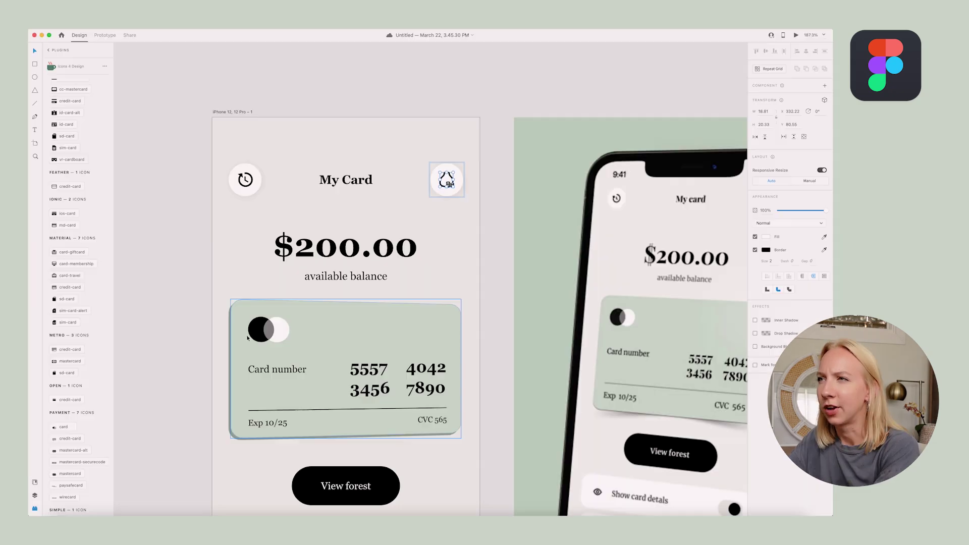
{"action": "left_click", "coordinate": [457, 183]}
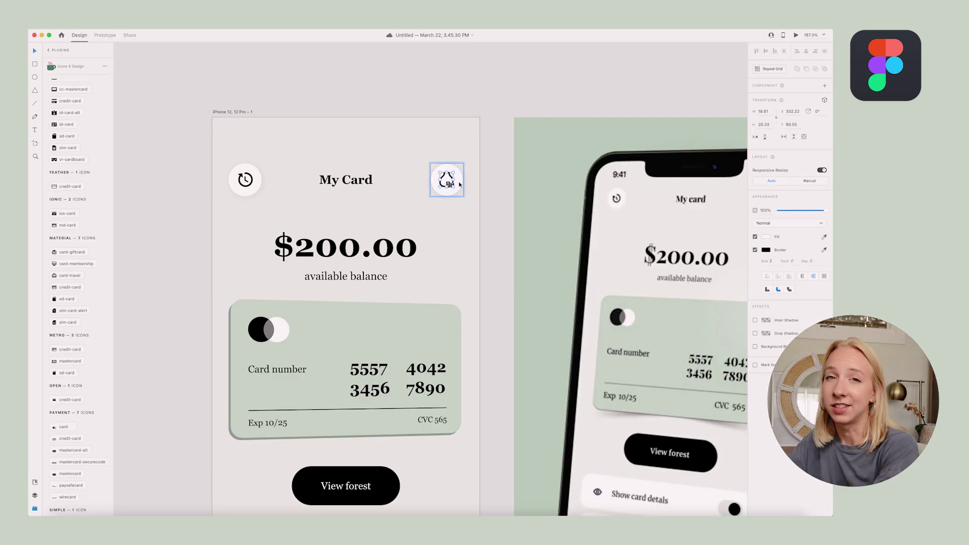
Inspect the reference header's icons, including the history icon, in Adobe XD
{"action": "left_click", "coordinate": [487, 184]}
{"action": "left_click", "coordinate": [244, 180]}
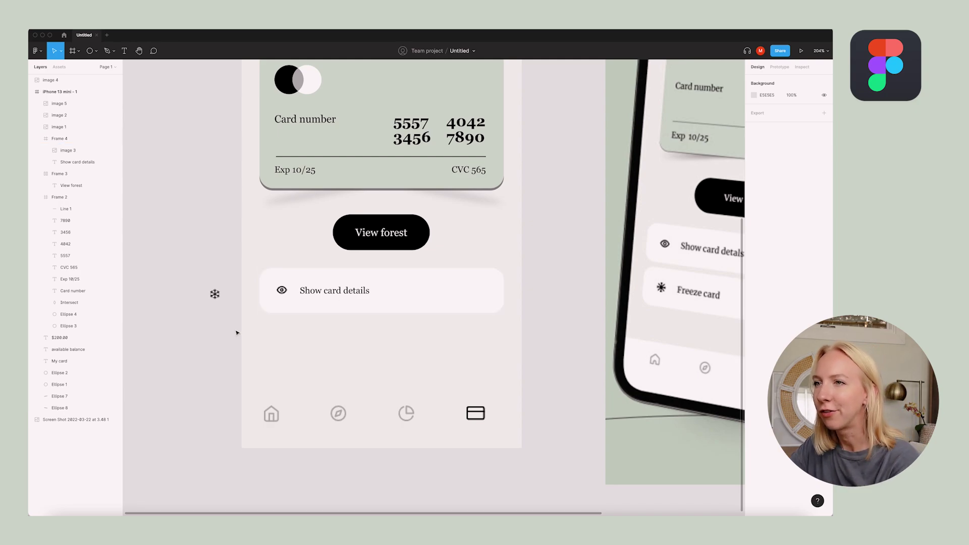
Duplicate the Show card details row below it and give its track an F8F8F8 fill
{"action": "left_click", "coordinate": [439, 288]}
{"action": "left_click_drag", "start_coordinate": [467, 299], "coordinate": [452, 346]}
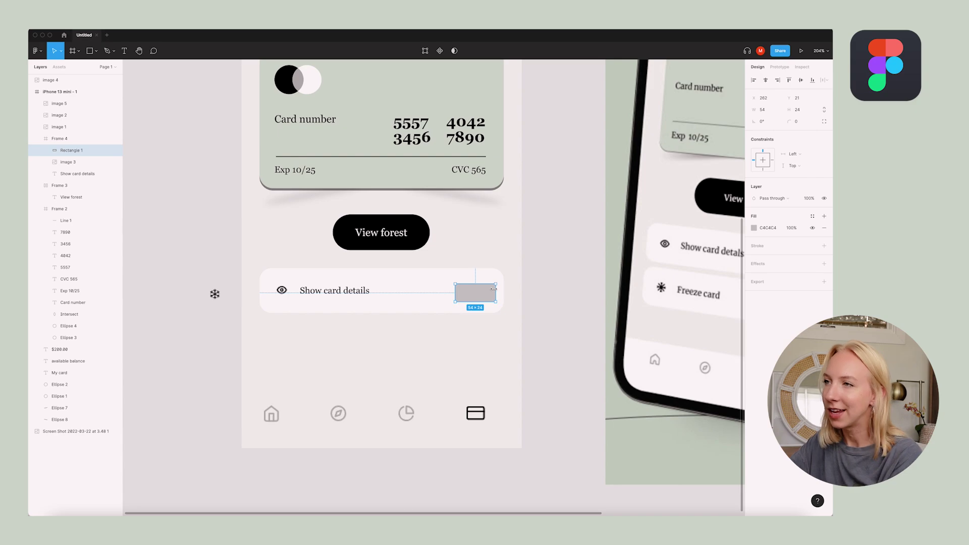
{"action": "left_click_drag", "start_coordinate": [482, 291], "coordinate": [480, 291]}
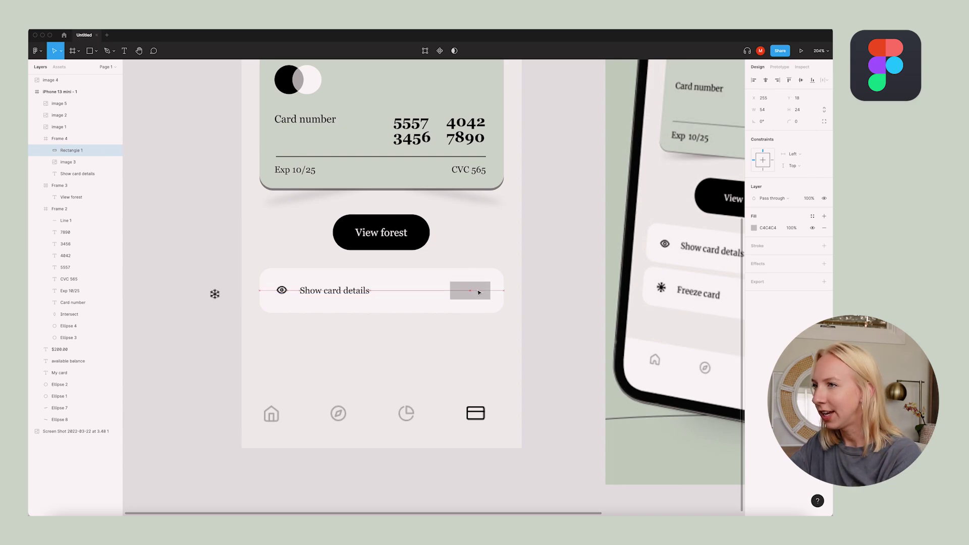
{"action": "scroll", "coordinate": [472, 291], "scroll_direction": "up", "scroll_amount": 5}
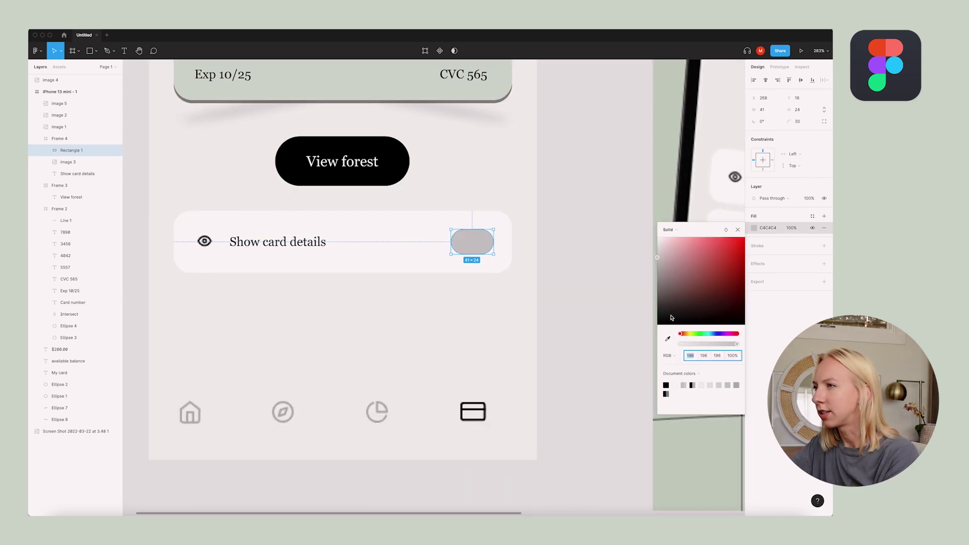
{"action": "left_click", "coordinate": [668, 339]}
{"action": "left_click", "coordinate": [497, 201]}
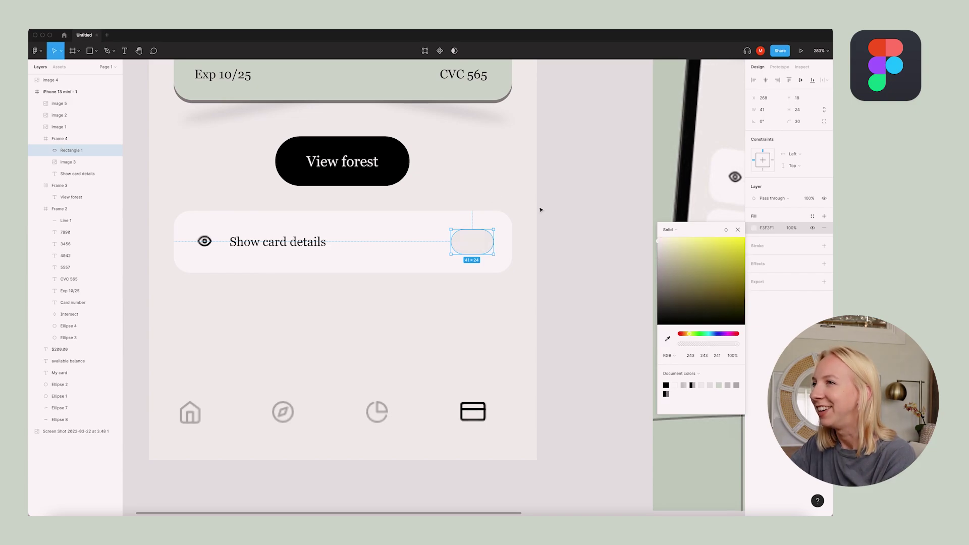
{"action": "left_click_drag", "start_coordinate": [658, 241], "coordinate": [655, 245]}
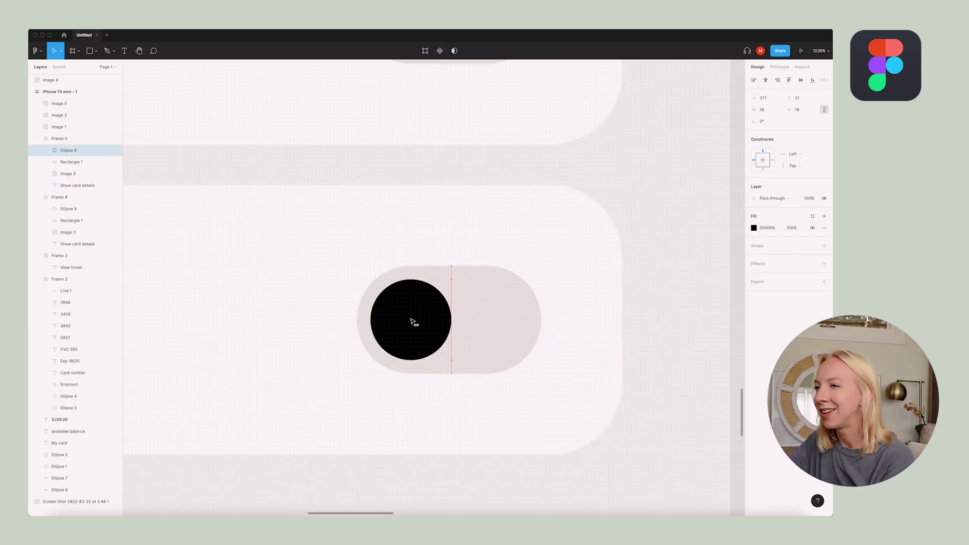
Adjust the fill colour of the copied row's toggle knob
{"action": "left_click", "coordinate": [569, 318]}
{"action": "left_click", "coordinate": [449, 304]}
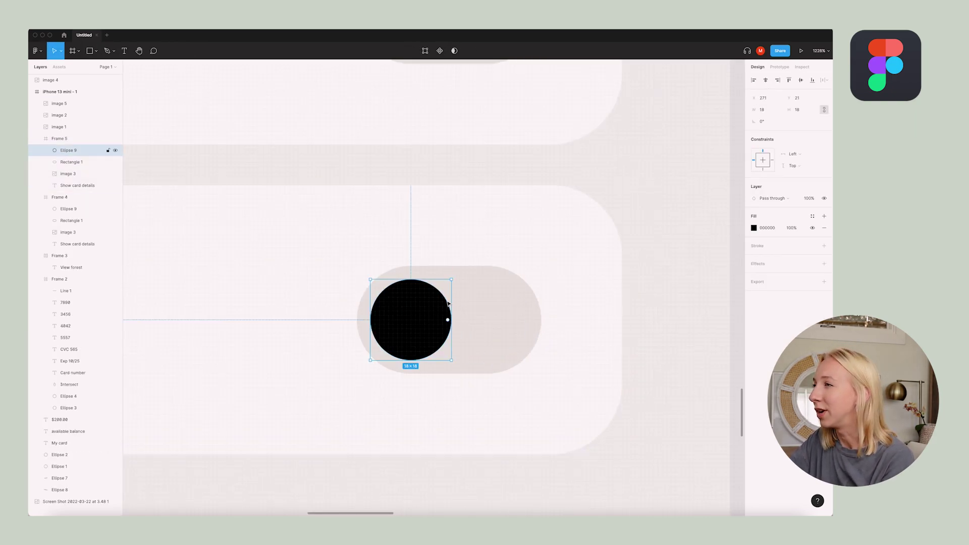
{"action": "left_click", "coordinate": [755, 228]}
{"action": "left_click", "coordinate": [658, 278]}
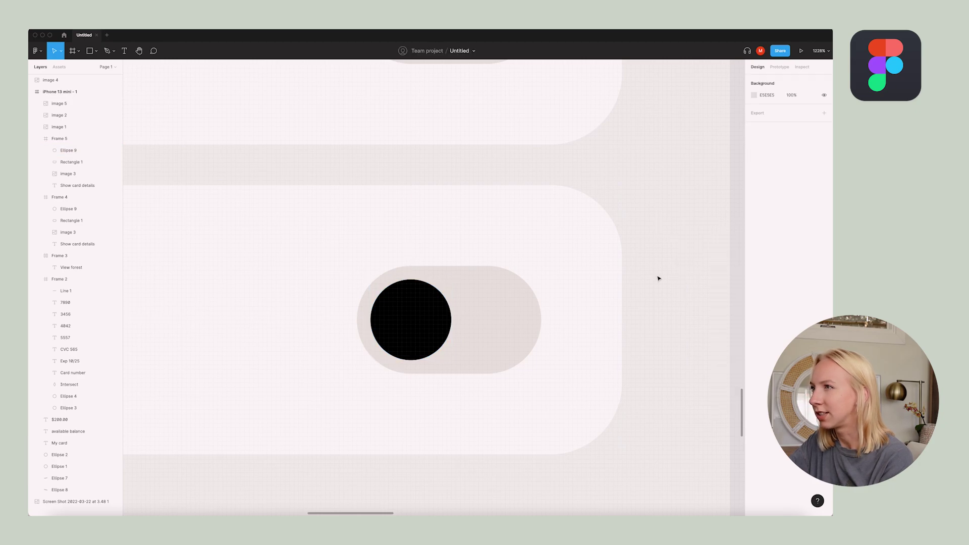
{"action": "key", "text": "ctrl+z"}
{"action": "left_click", "coordinate": [755, 229]}
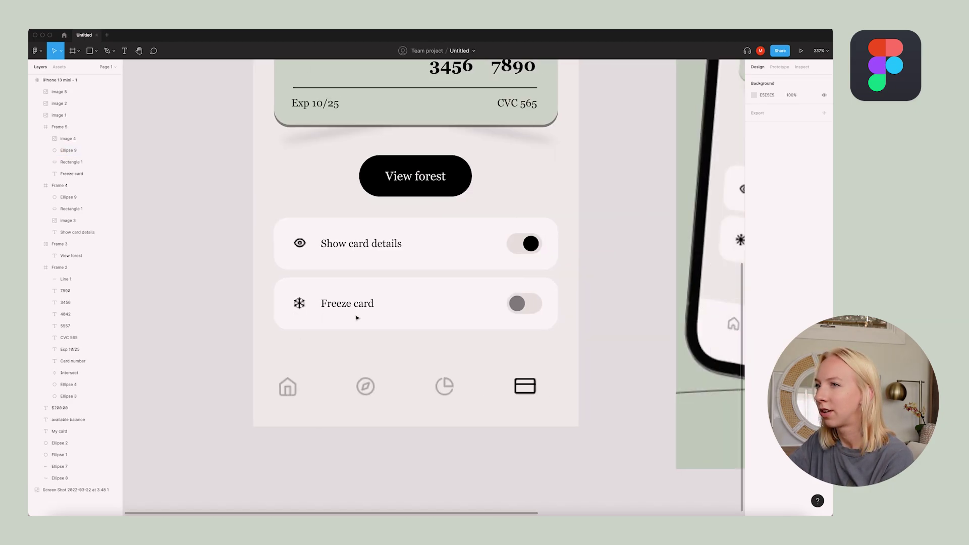
{"action": "scroll", "coordinate": [357, 316], "scroll_direction": "right", "scroll_amount": 3}
Draw a full-width 375×80 bar at the screen bottom, behind the nav icons
{"action": "key", "text": "r"}
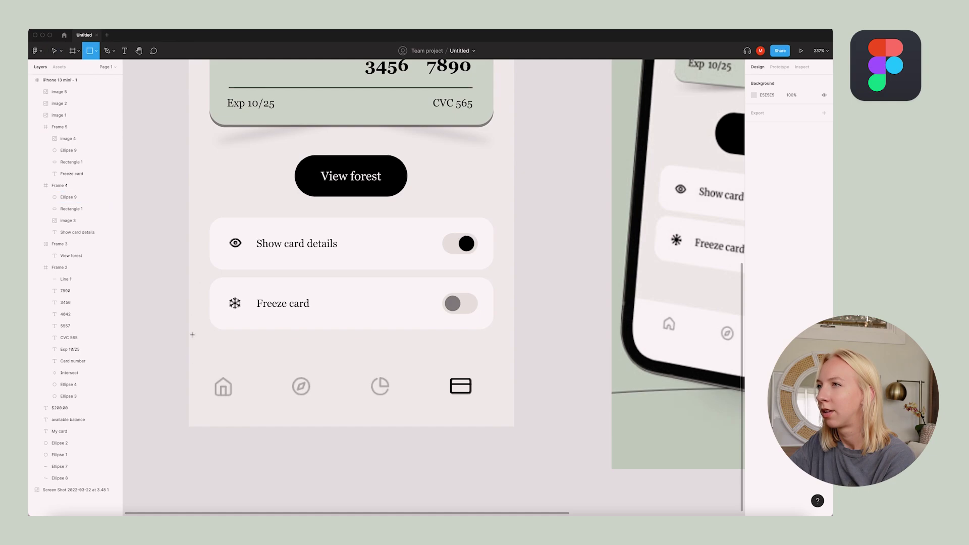
{"action": "left_click_drag", "start_coordinate": [189, 358], "coordinate": [507, 425]}
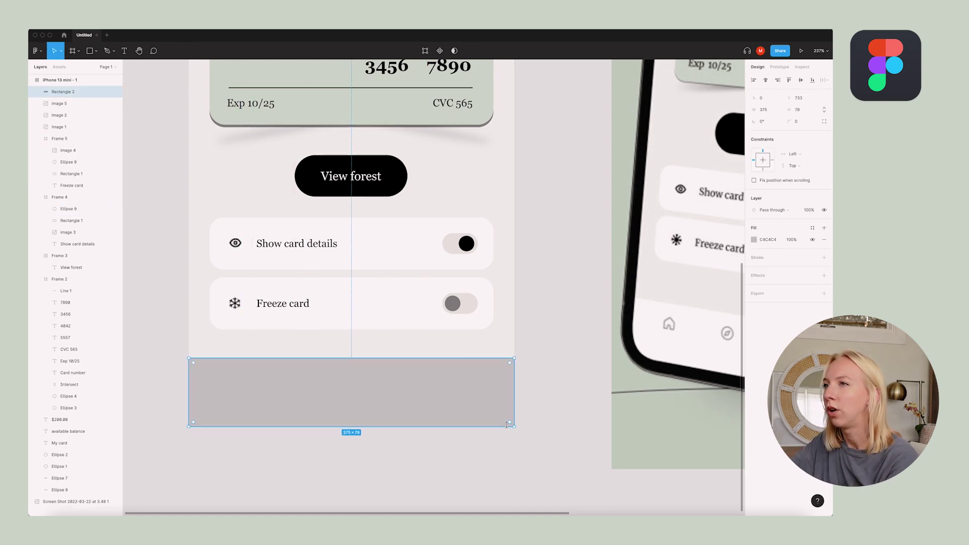
{"action": "left_click_drag", "start_coordinate": [418, 357], "coordinate": [418, 355]}
{"action": "key", "text": "bracketleft"}
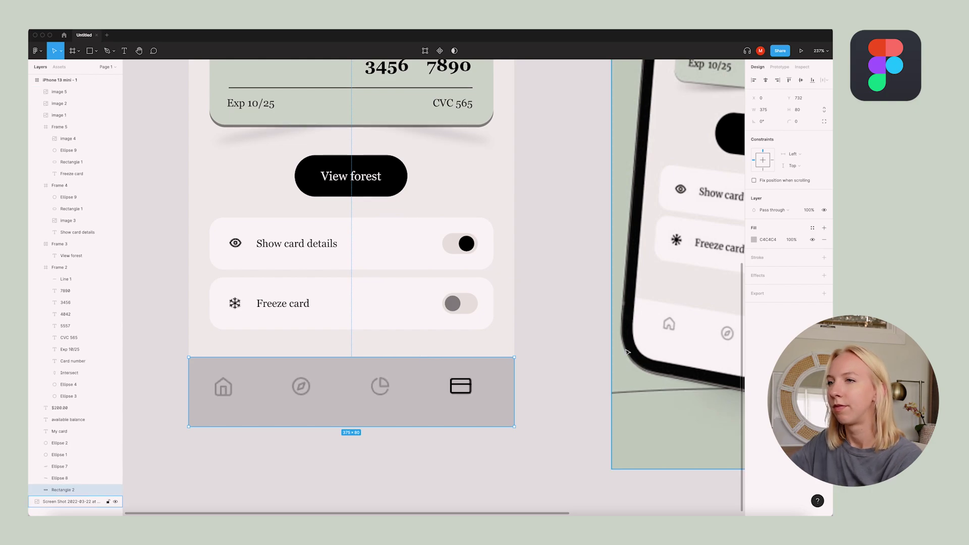
{"action": "left_click", "coordinate": [538, 372]}
Centre the nav icons image on the bottom bar
{"action": "left_click", "coordinate": [453, 387]}
{"action": "mouse_move", "coordinate": [454, 387]}
{"action": "left_mouse_down"}
{"action": "mouse_move", "coordinate": [472, 391]}
{"action": "mouse_move", "coordinate": [464, 392]}
{"action": "left_mouse_up"}
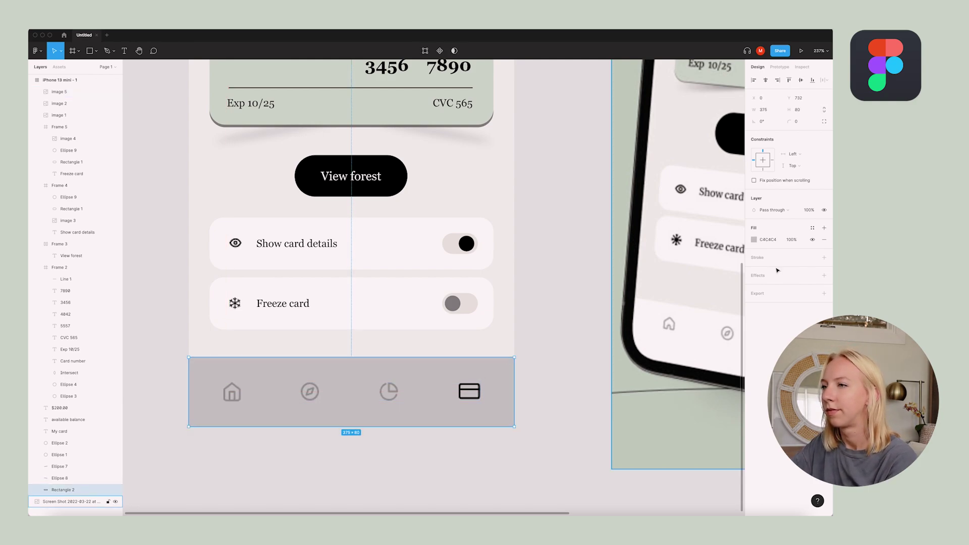
{"action": "left_click", "coordinate": [573, 205]}
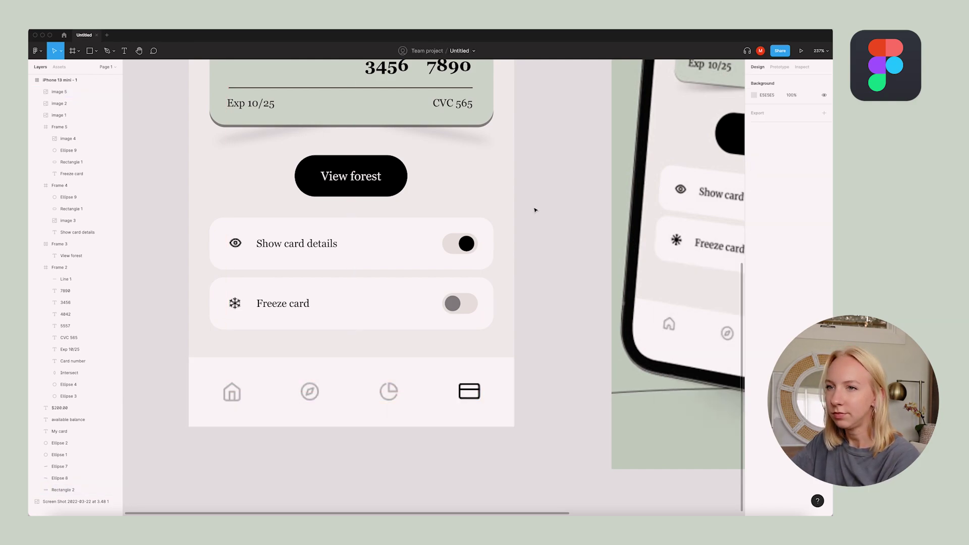
{"action": "scroll", "coordinate": [528, 314], "scroll_direction": "down", "scroll_amount": 5}
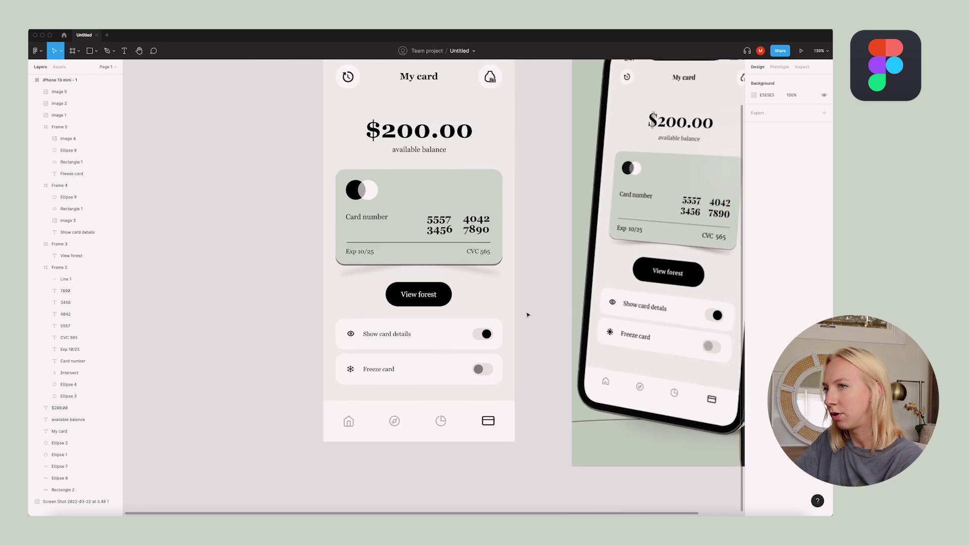
{"action": "scroll", "coordinate": [528, 315], "scroll_direction": "down", "scroll_amount": 2}
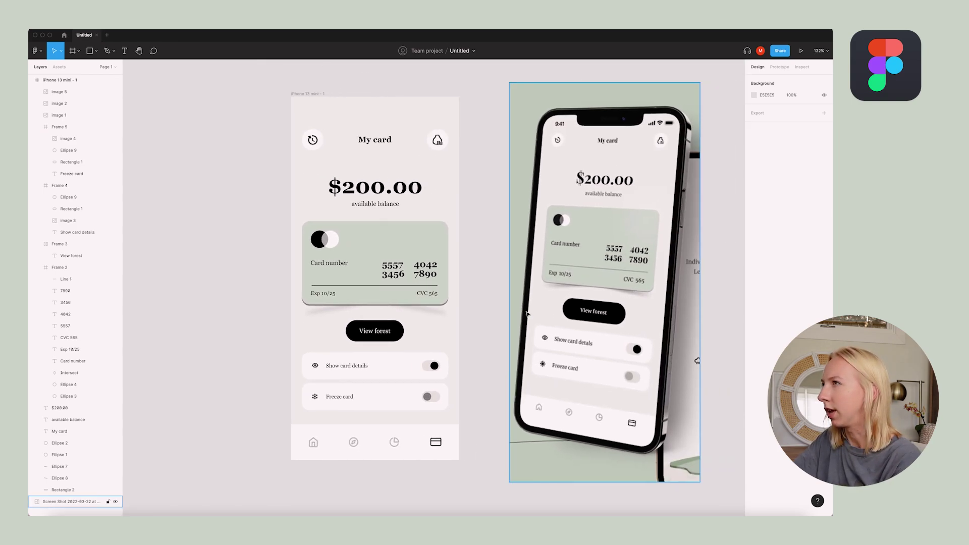